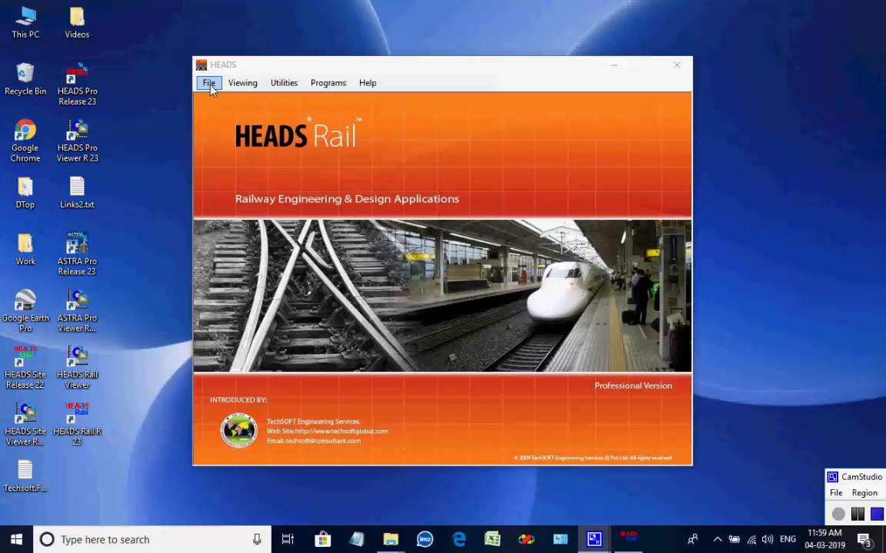
Set the working folder to the existing Work4 folder inside the desktop's Work folder
click(209, 84)
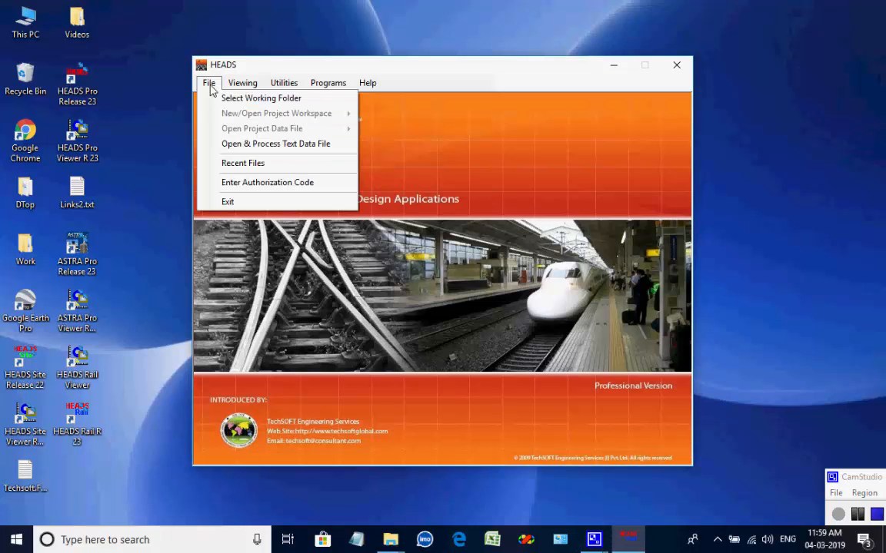
click(313, 100)
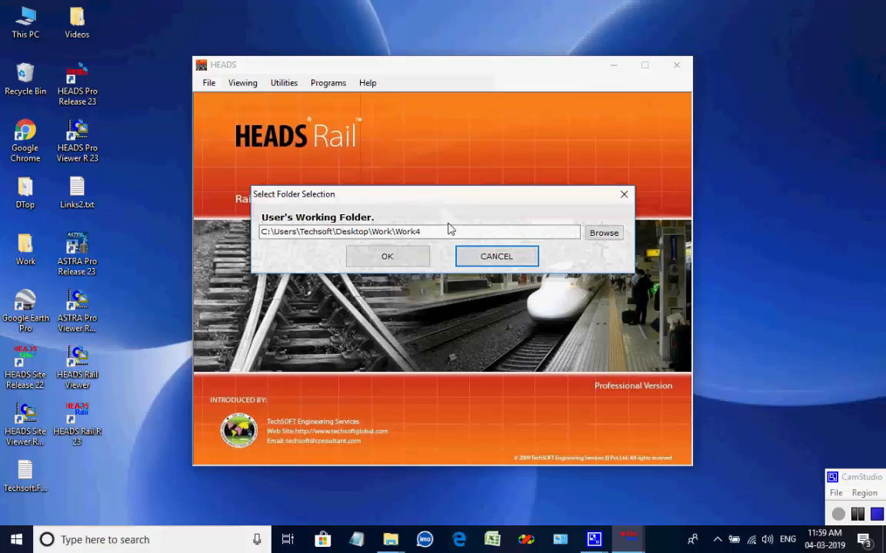
click(388, 258)
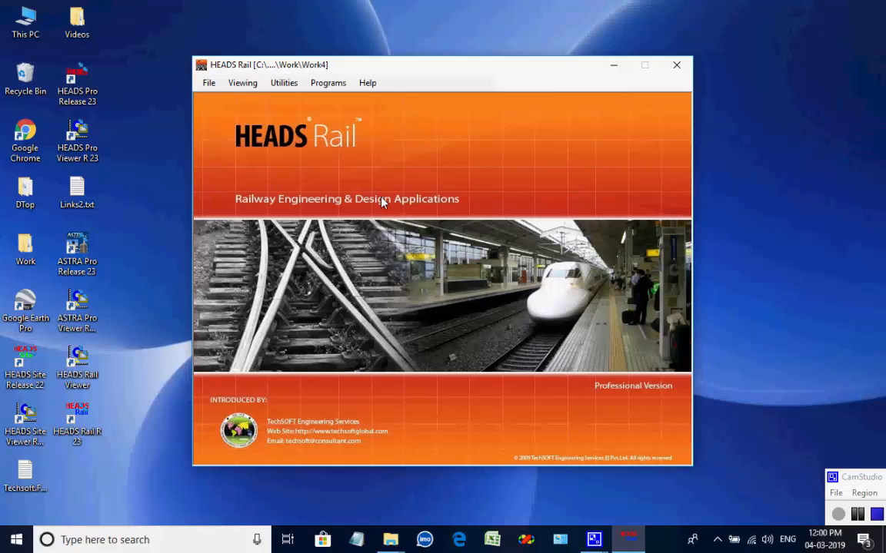
Open a Railway Track Design project workspace and load the tutorial example data into it
click(209, 85)
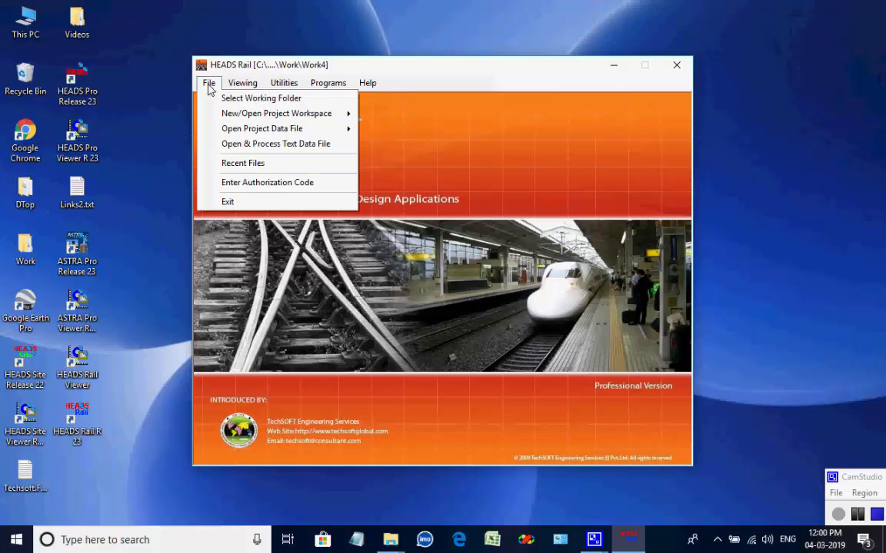
mouse_move(221, 113)
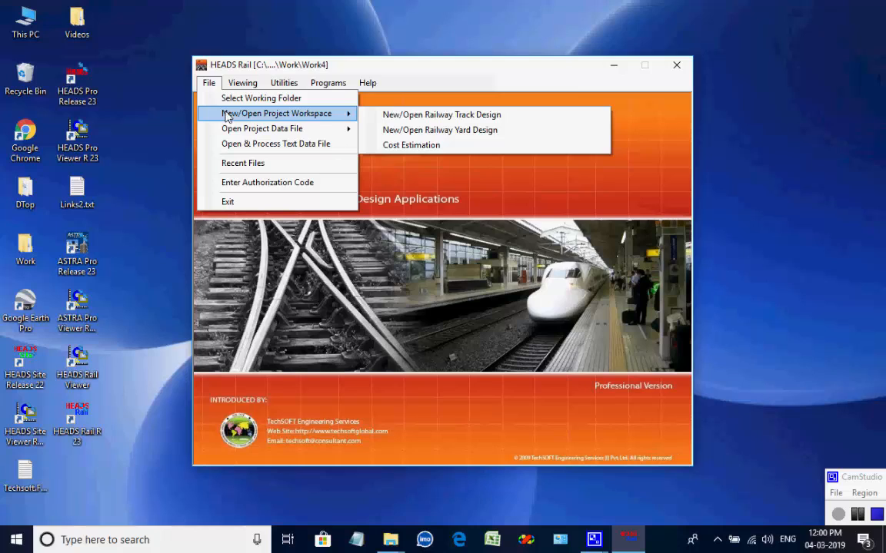
click(509, 115)
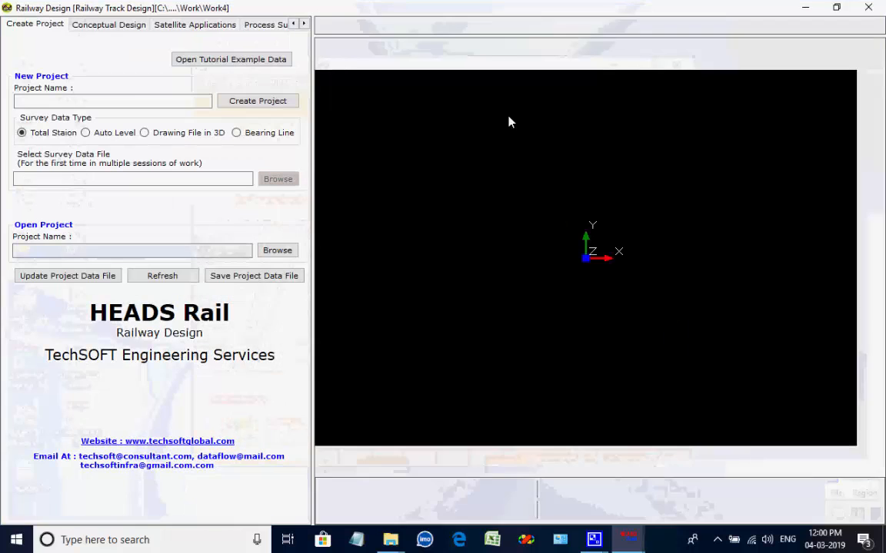
click(212, 60)
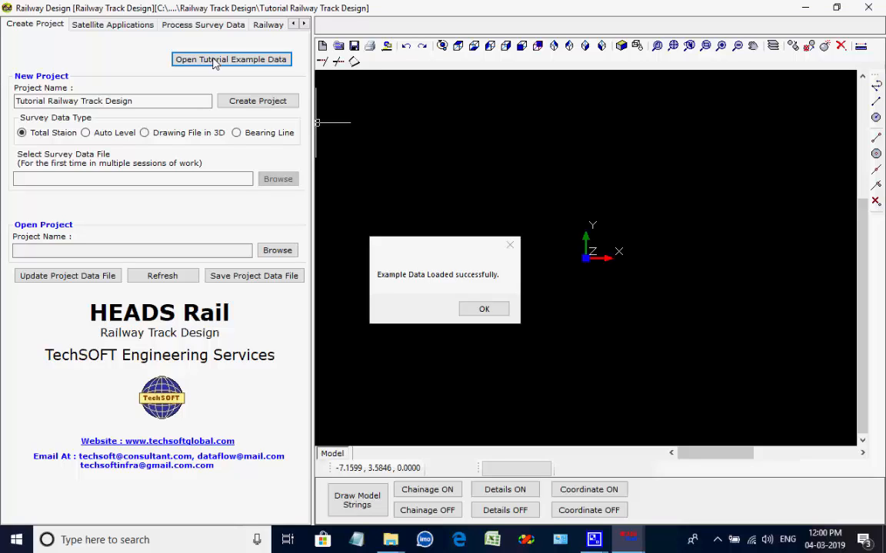
click(484, 309)
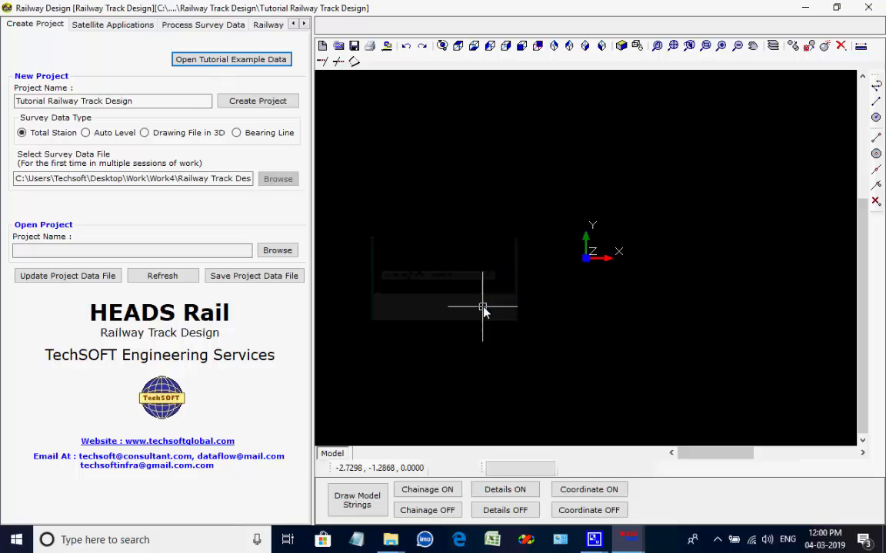
Create the ground model from the loaded survey data without UTM data conversion
click(113, 27)
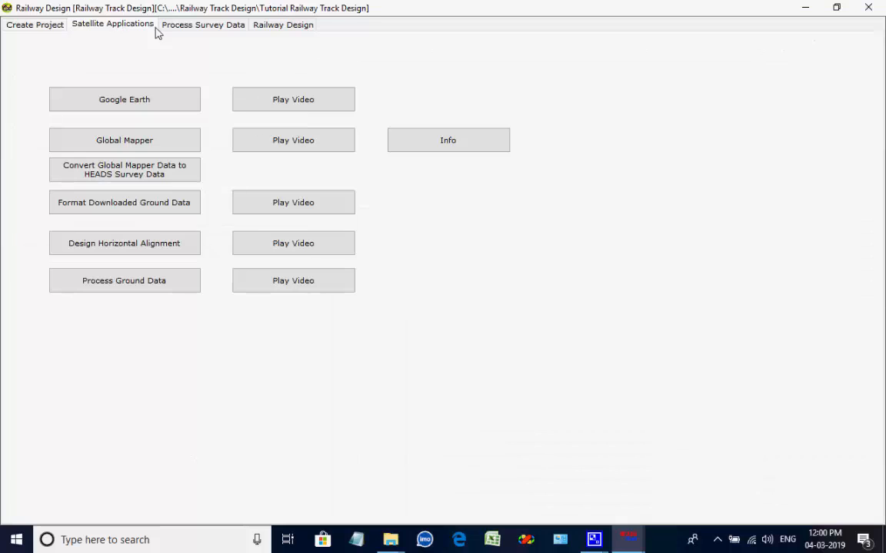
click(208, 29)
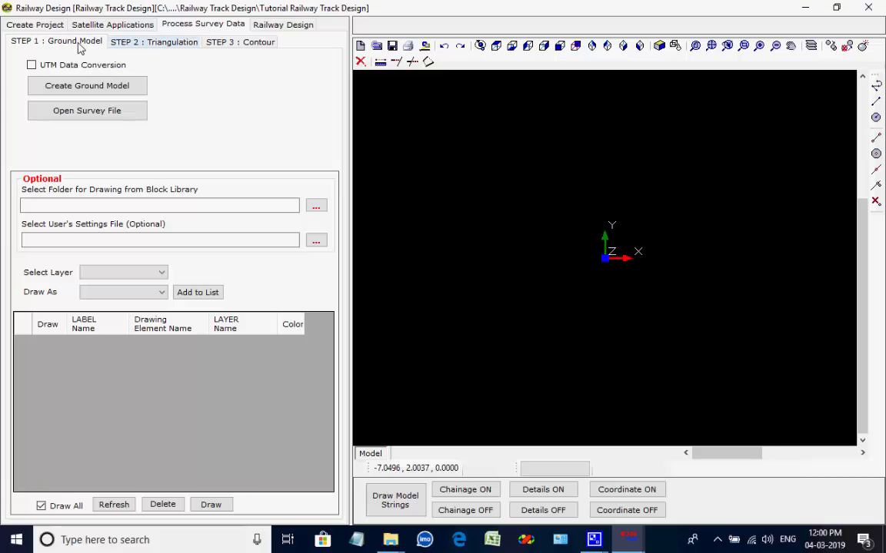
click(89, 97)
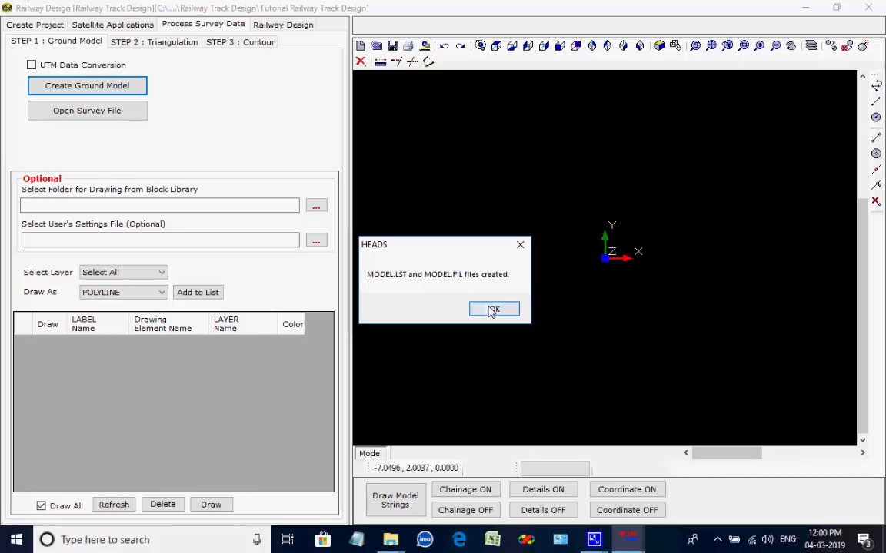
click(492, 310)
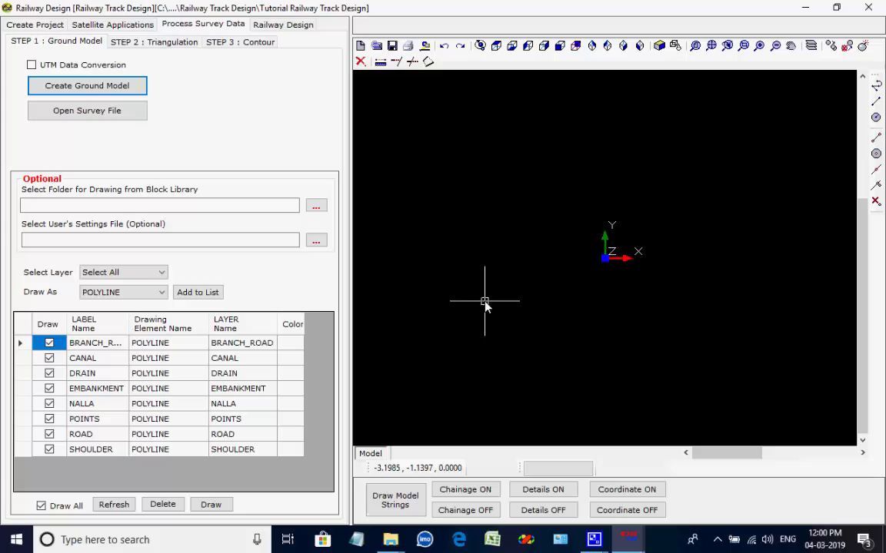
Apply a light orange colour to all survey layers and draw them as polylines
click(291, 344)
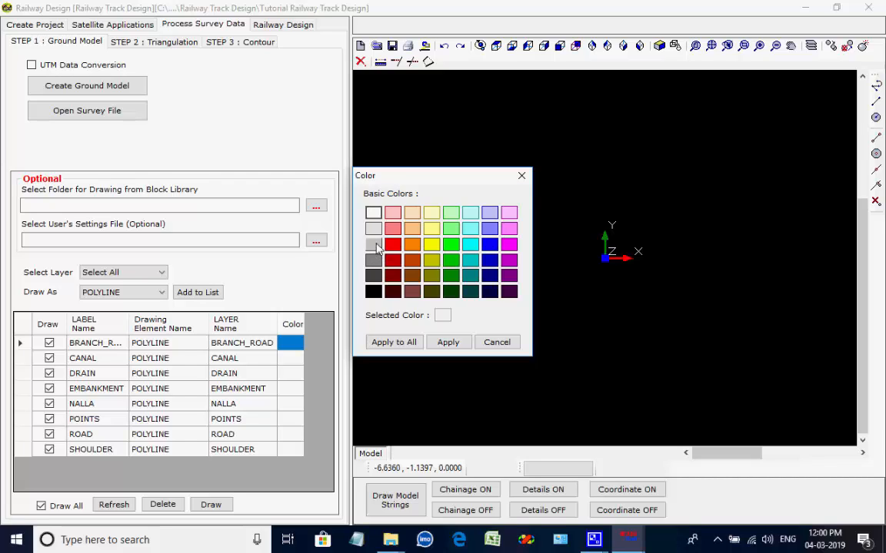
click(412, 228)
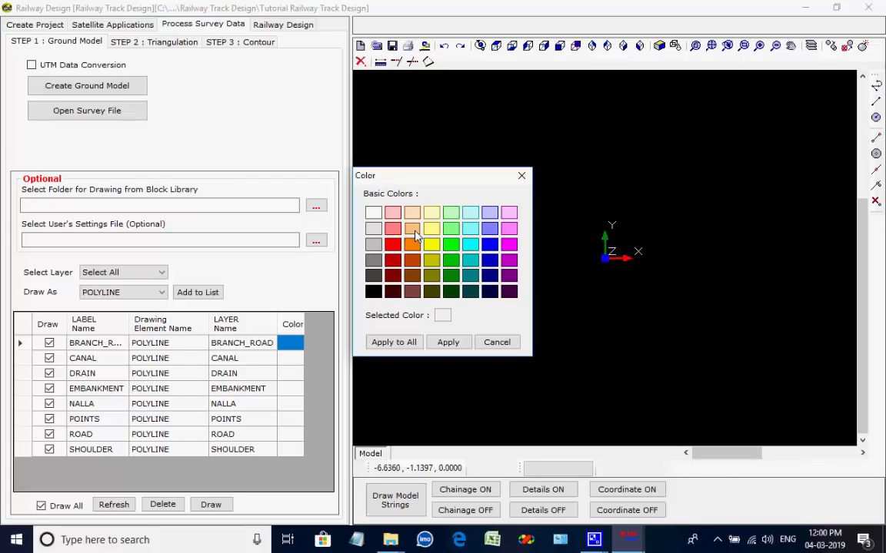
click(393, 342)
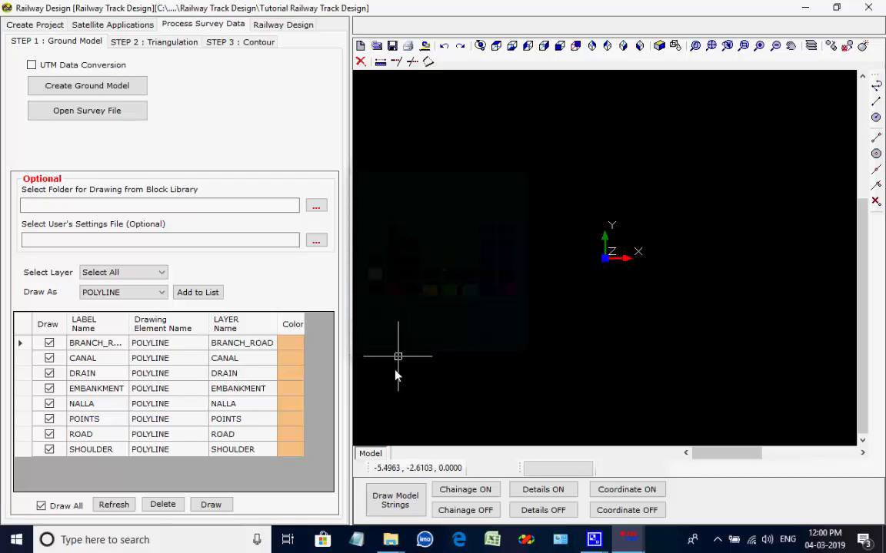
click(211, 510)
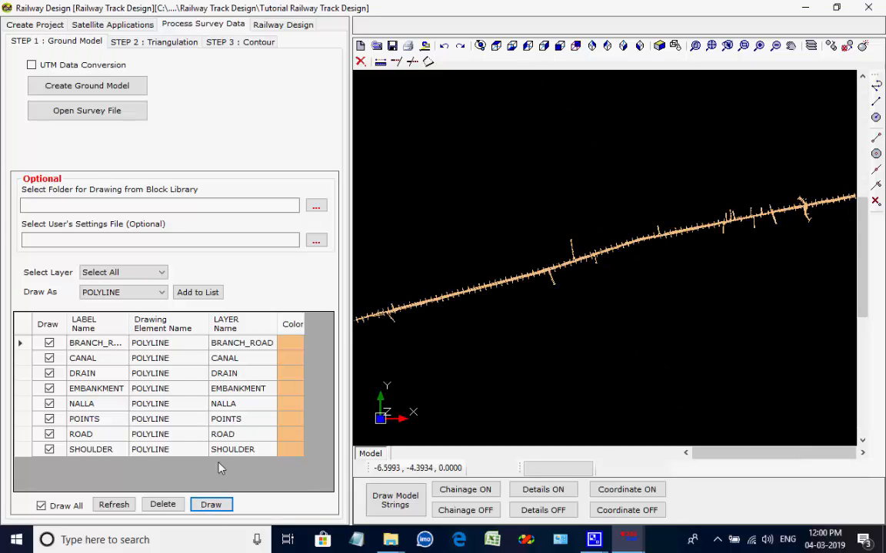
Create the triangulation model from all survey strings, with model BOUND and string BDRY, by running the DTM generation
click(159, 42)
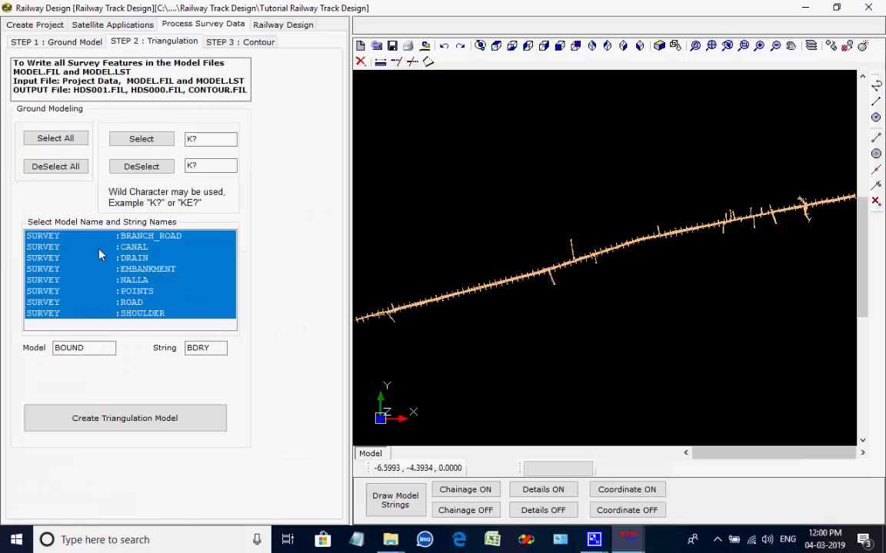
click(64, 167)
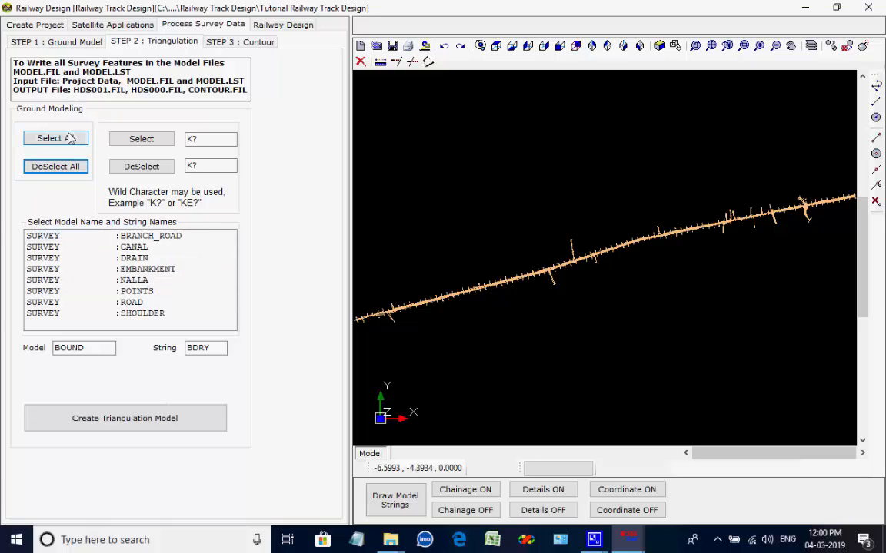
click(68, 138)
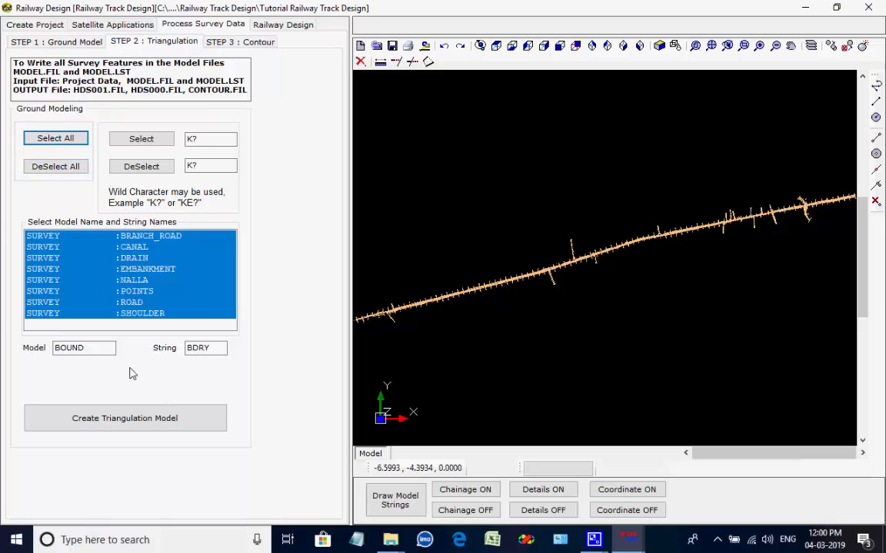
click(182, 421)
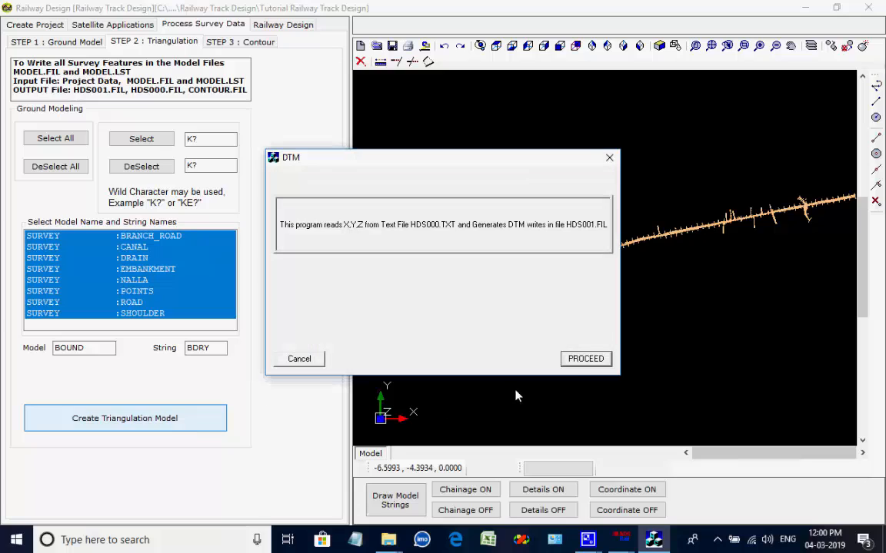
click(583, 361)
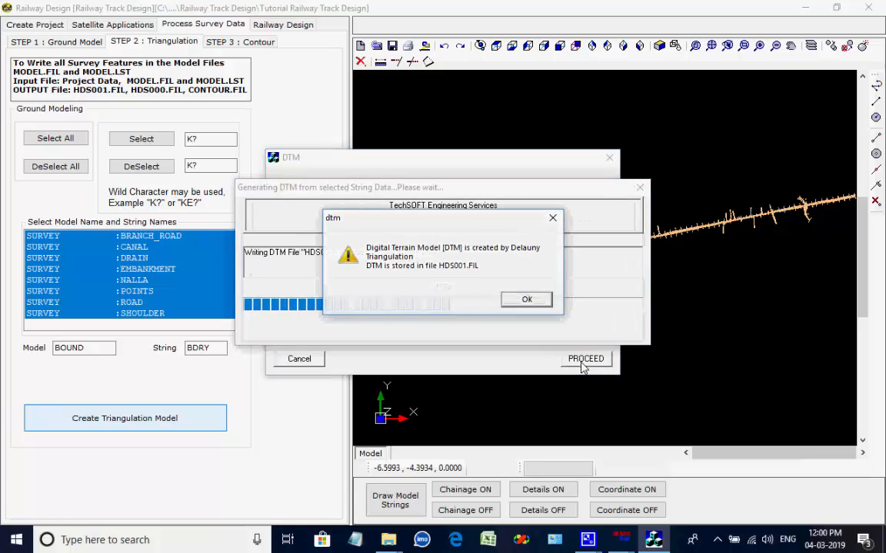
click(527, 301)
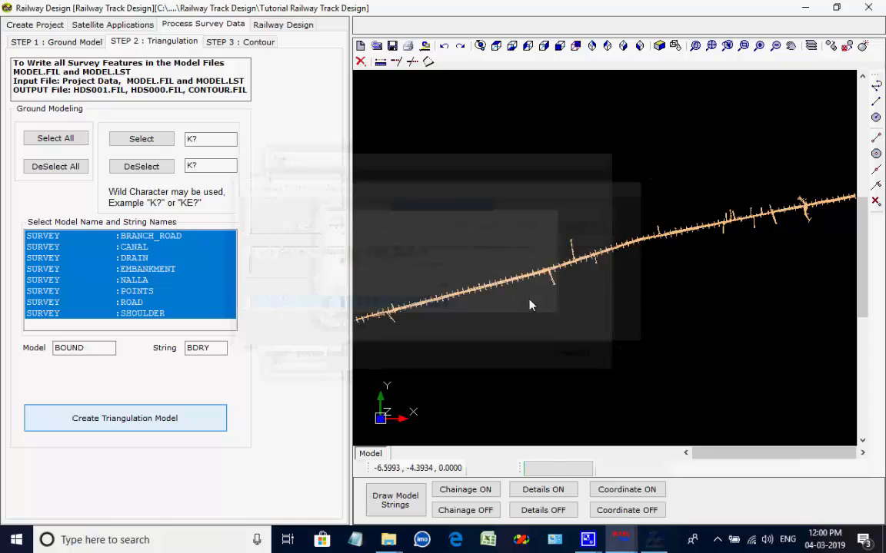
Generate and save the ground contour model, and draw its C001, C005 and ELEV strings in the drawing
click(232, 42)
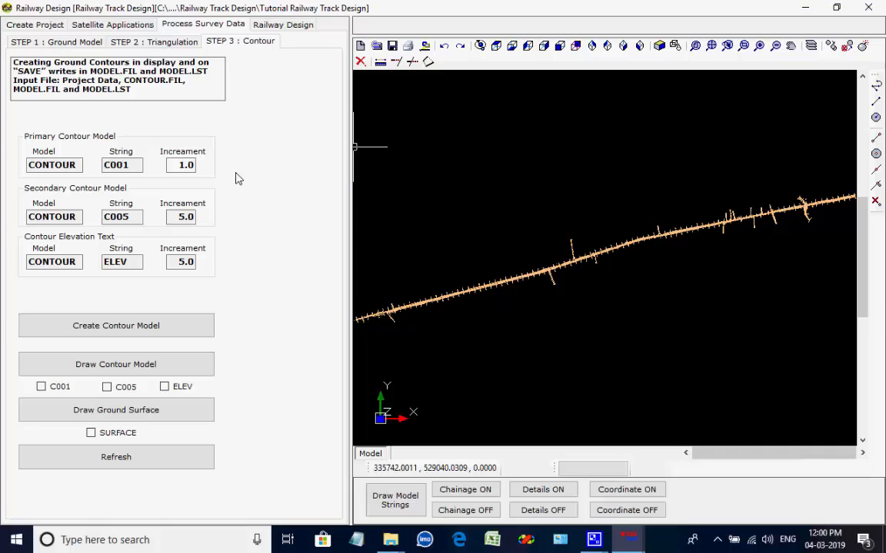
click(121, 329)
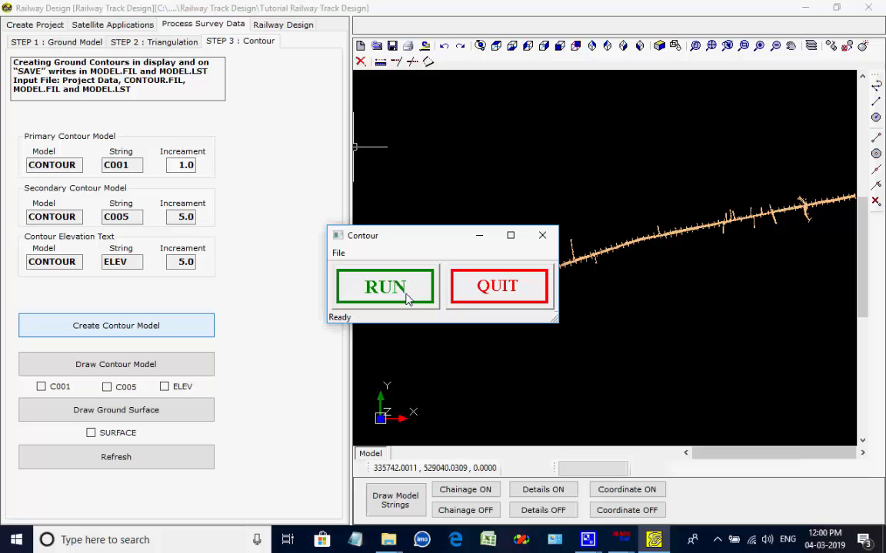
click(407, 298)
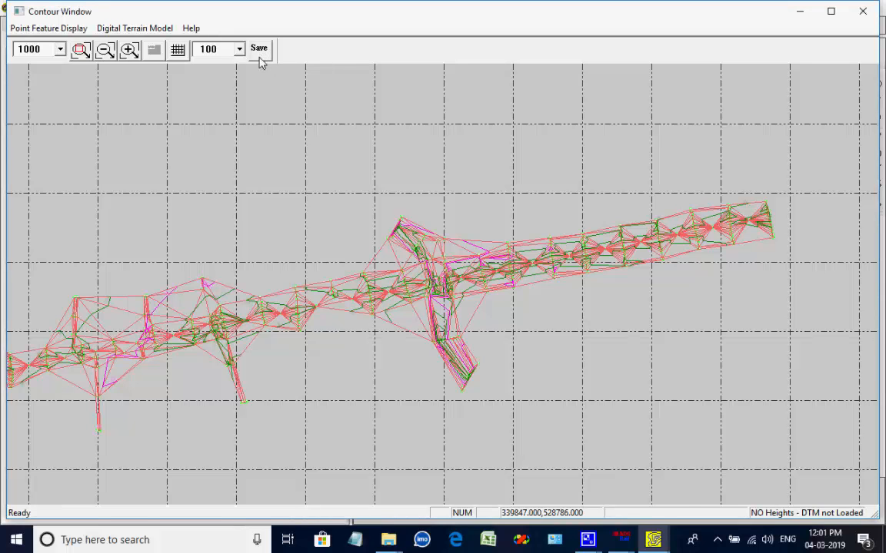
mouse_move(654, 538)
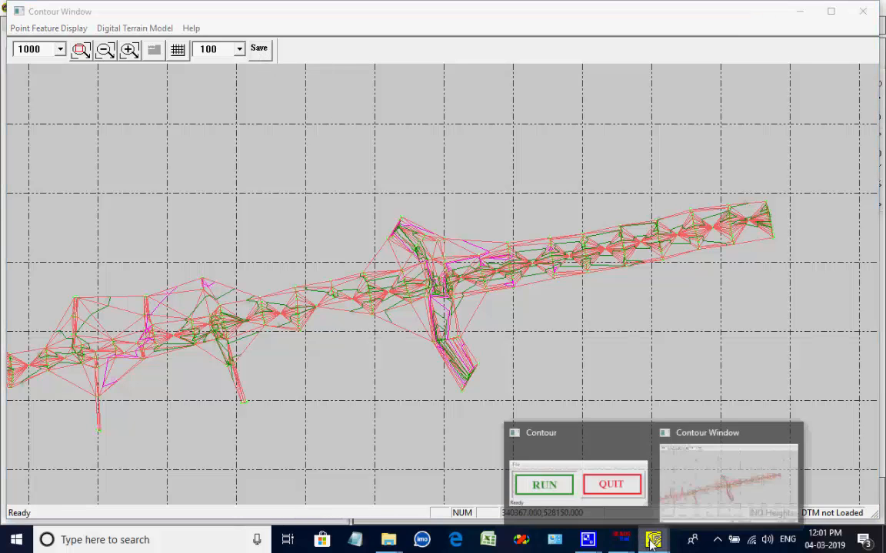
click(622, 475)
click(528, 294)
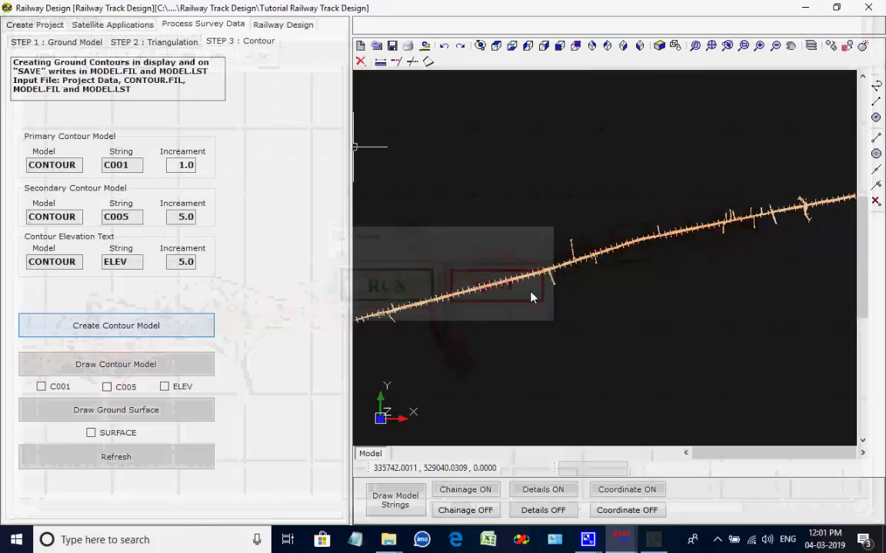
click(118, 372)
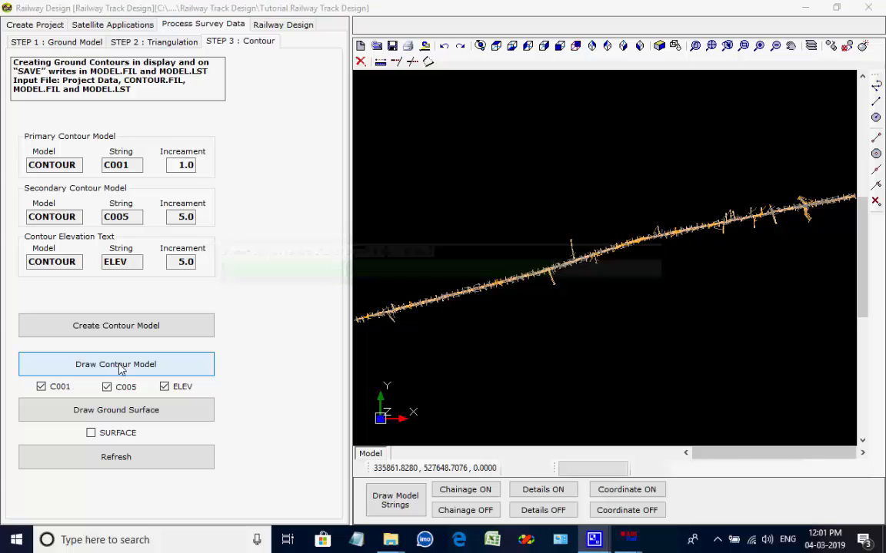
Examine the drawn contours and their elevation labels up close and along the whole survey corridor
scroll(494, 233, up, 5)
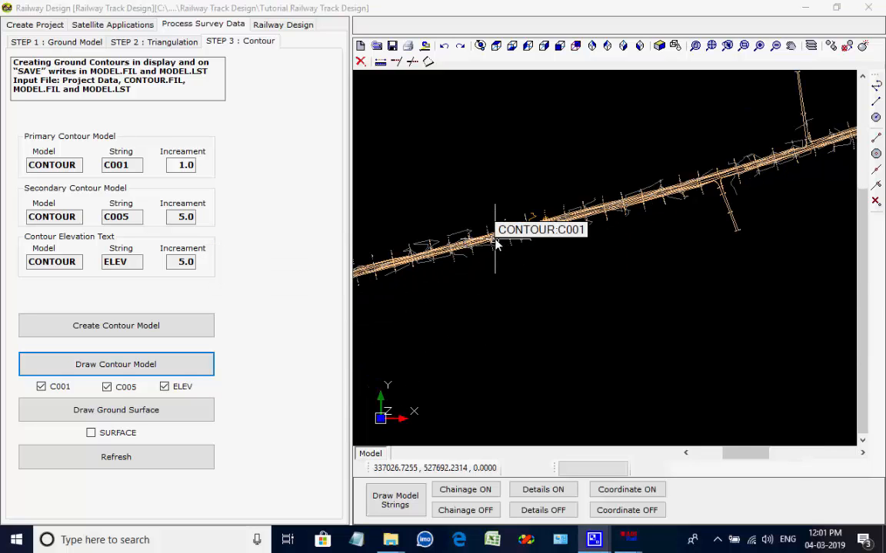
scroll(578, 214, up, 3)
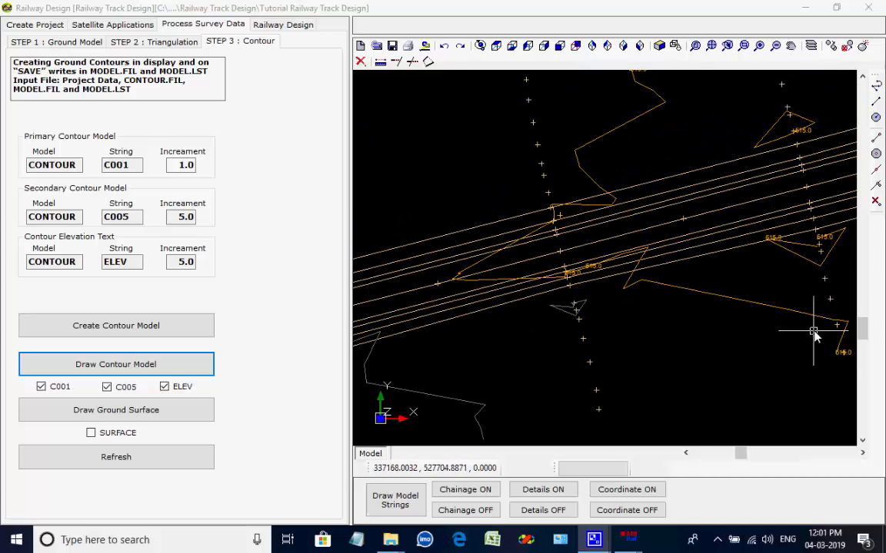
middle_drag(814, 332, 719, 336)
scroll(782, 356, up, 1)
scroll(737, 313, up, 2)
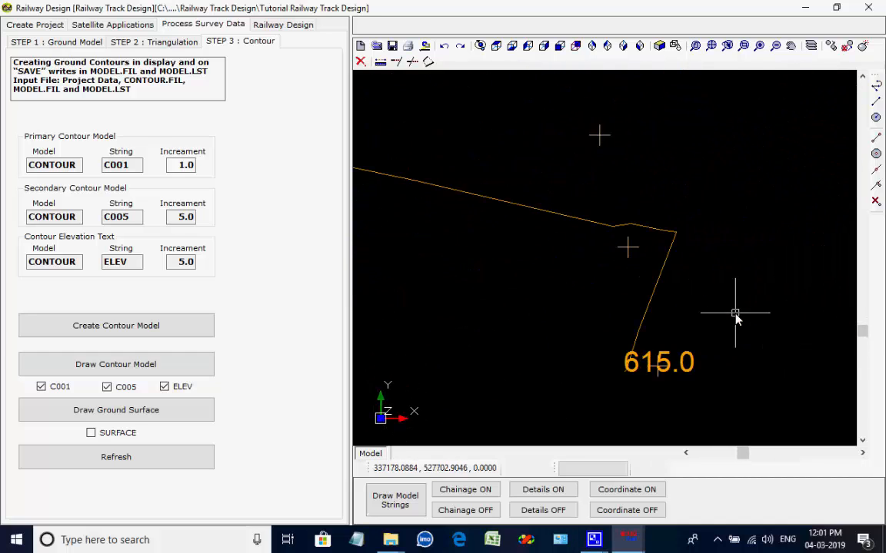
scroll(688, 239, down, 4)
scroll(688, 238, down, 3)
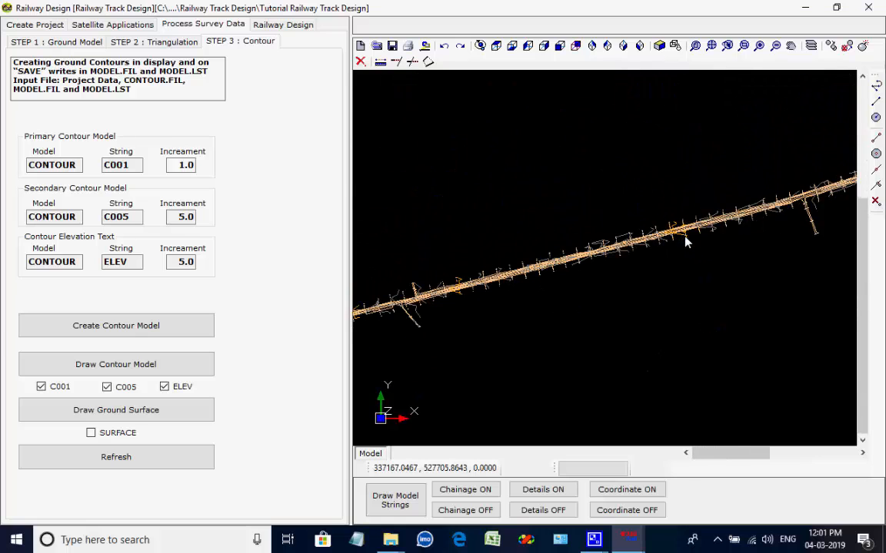
middle_drag(686, 241, 556, 294)
scroll(556, 294, down, 1)
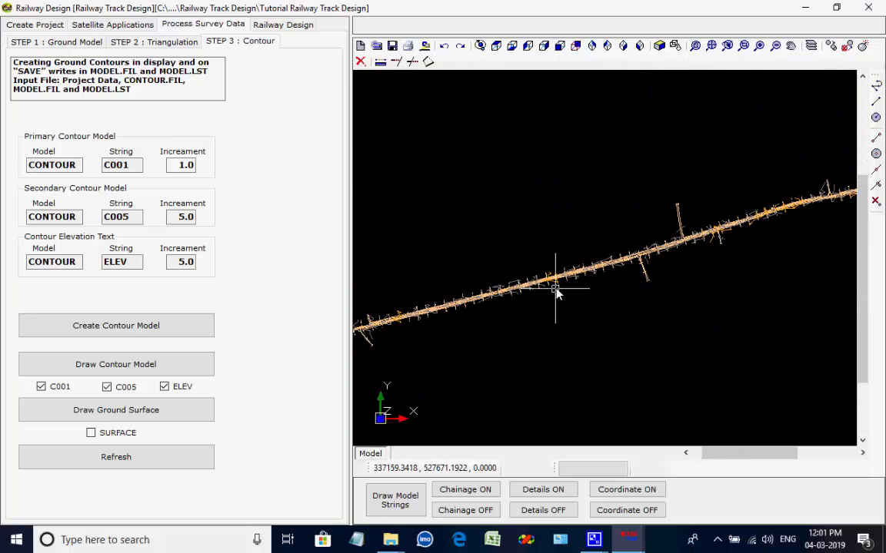
scroll(556, 288, down, 1)
middle_drag(684, 291, 625, 299)
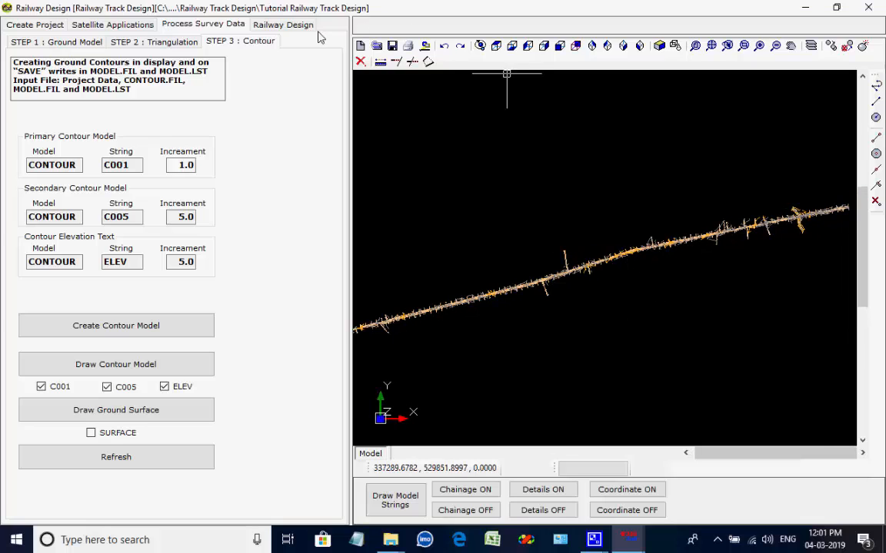
middle_drag(515, 273, 520, 271)
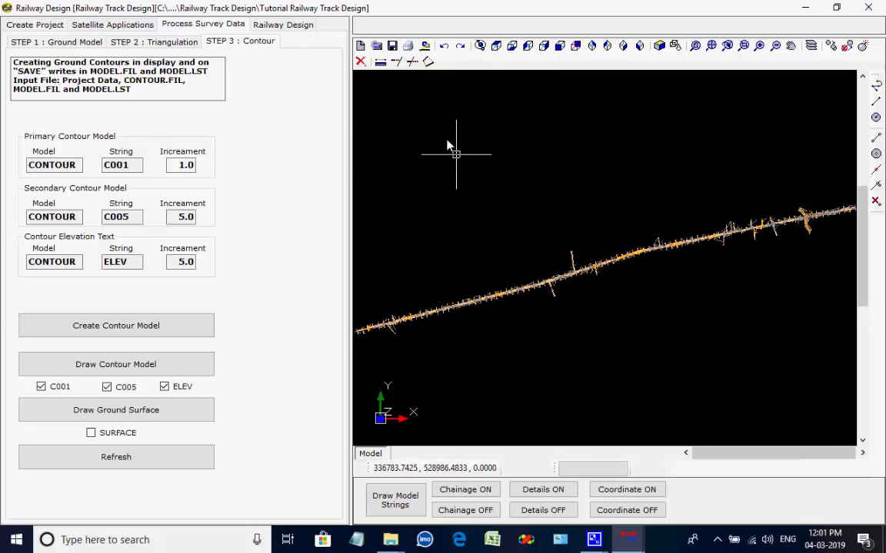
Process the existing HALIGN design data for the horizontal alignment through to the finished design report
click(269, 25)
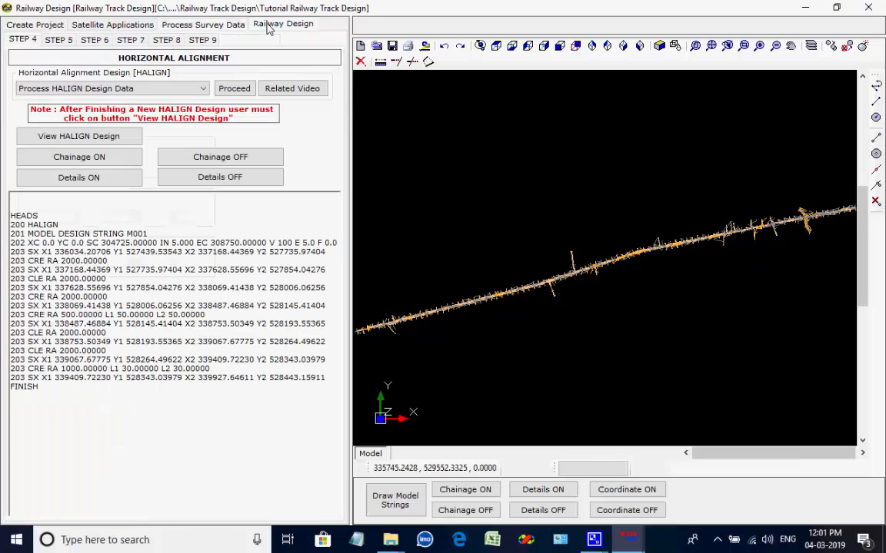
click(204, 89)
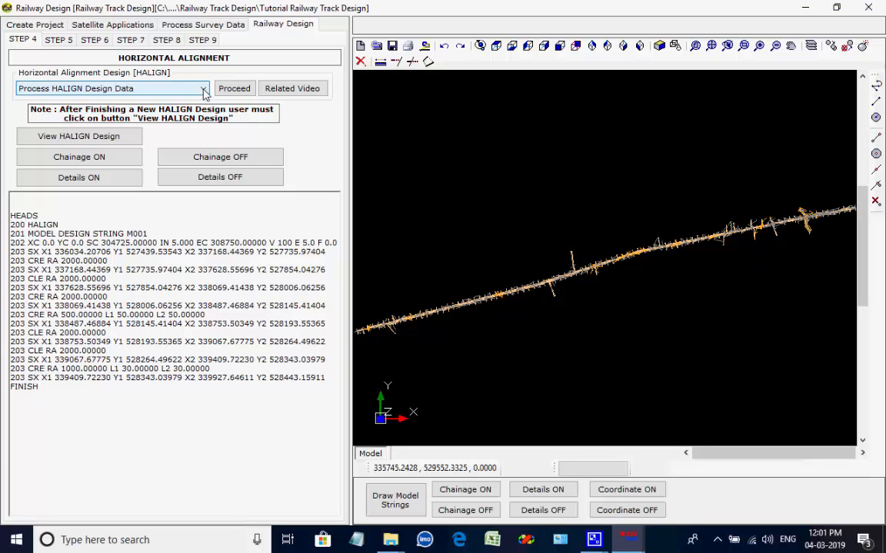
click(205, 90)
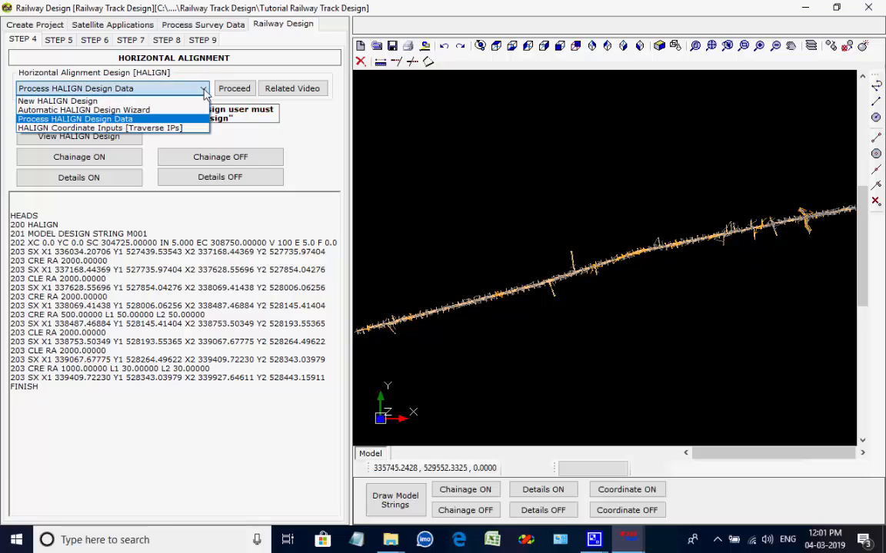
click(170, 90)
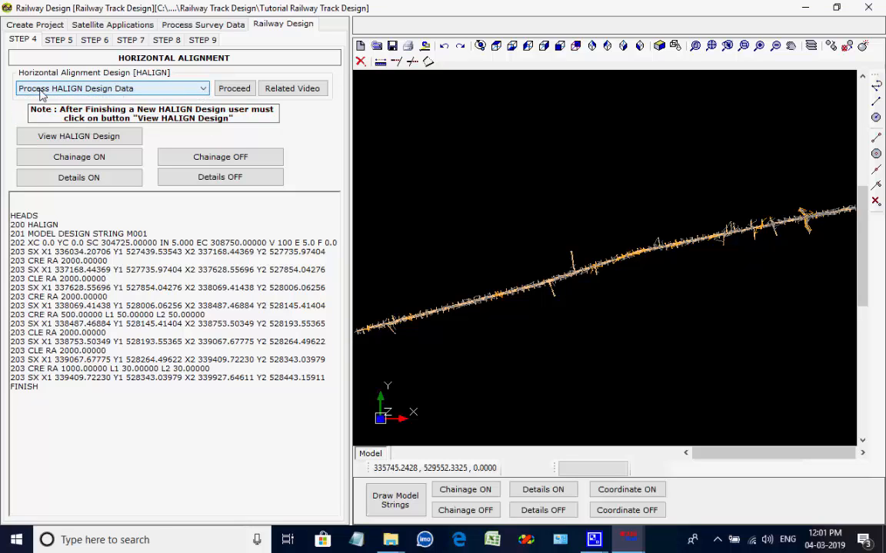
click(234, 90)
click(230, 90)
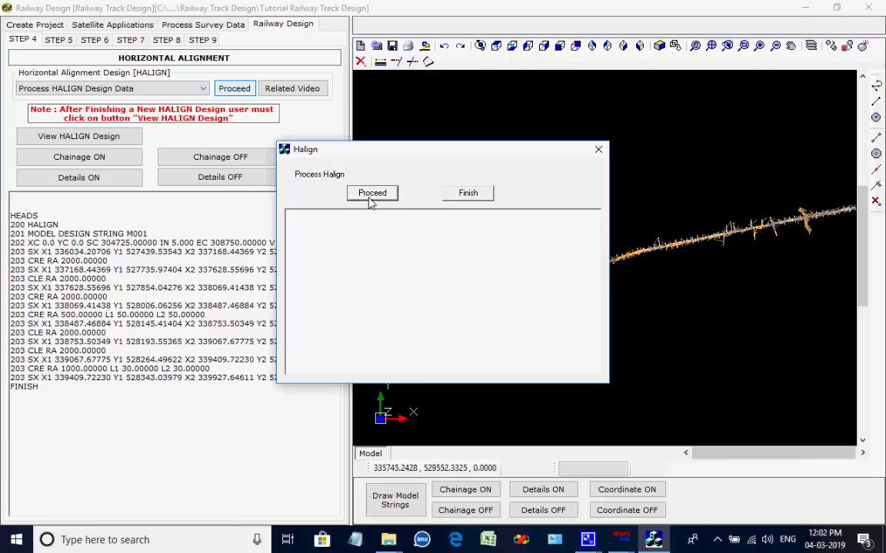
click(370, 195)
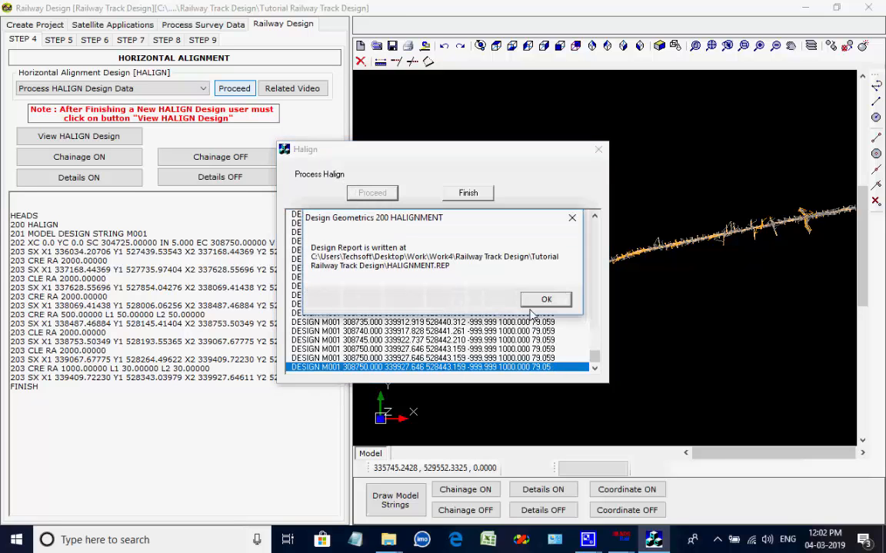
click(544, 301)
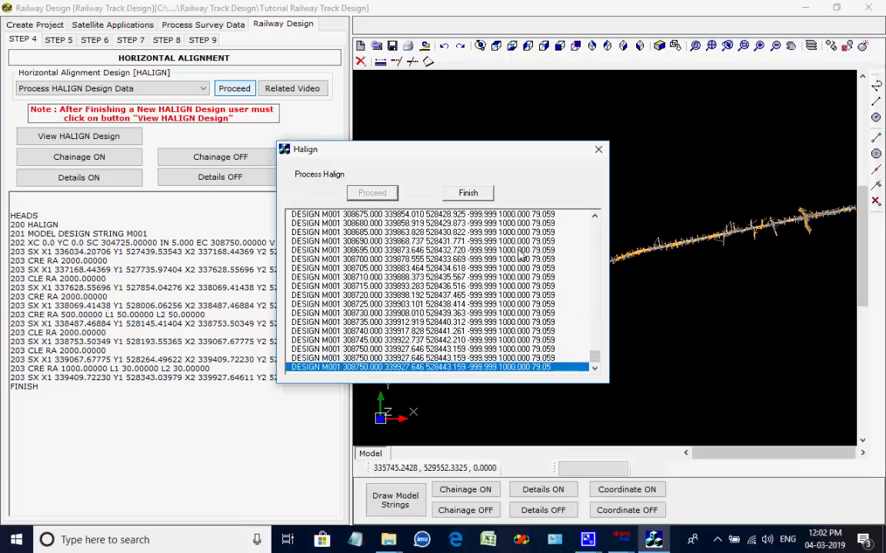
click(478, 196)
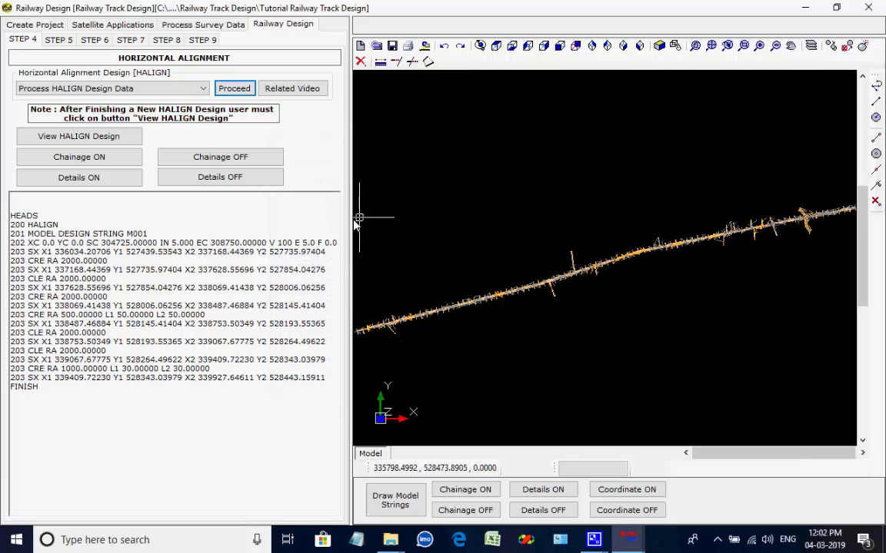
Draw the processed horizontal alignment of model DESIGN, string M001, over the survey contours
click(104, 139)
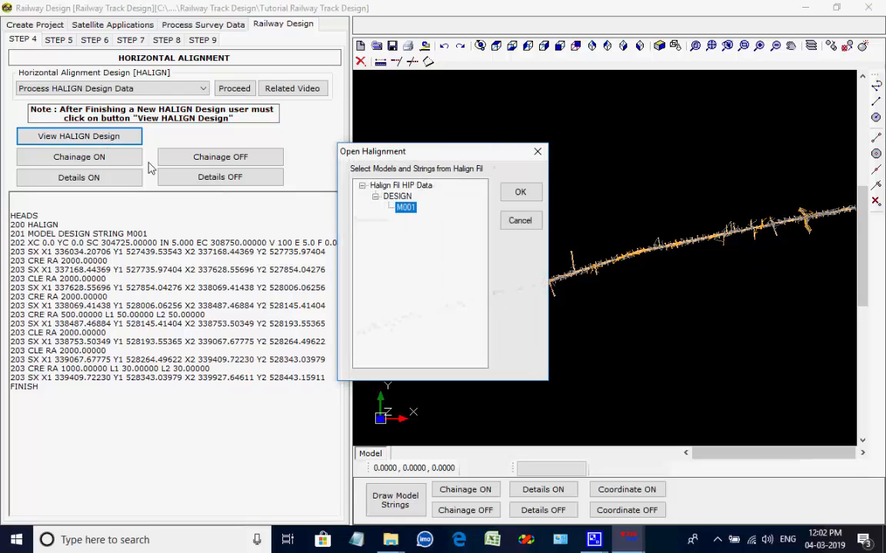
click(520, 192)
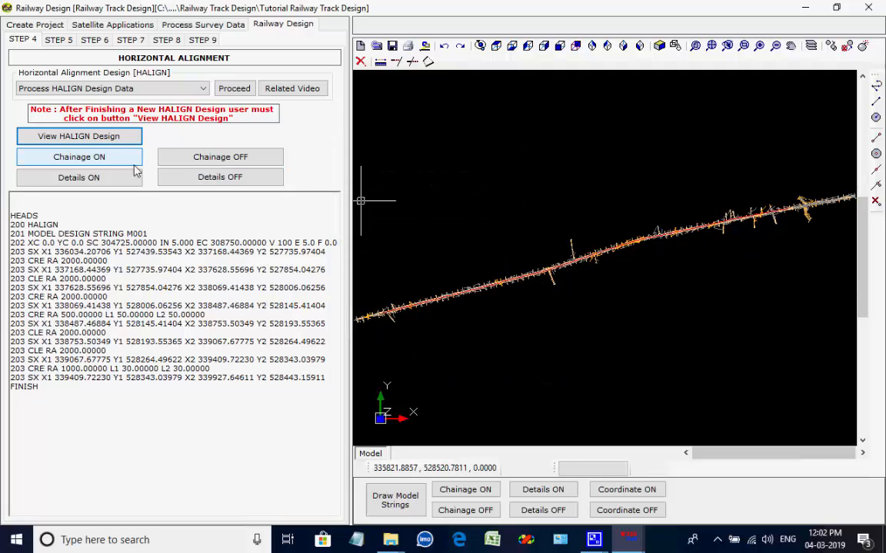
scroll(508, 304, up, 5)
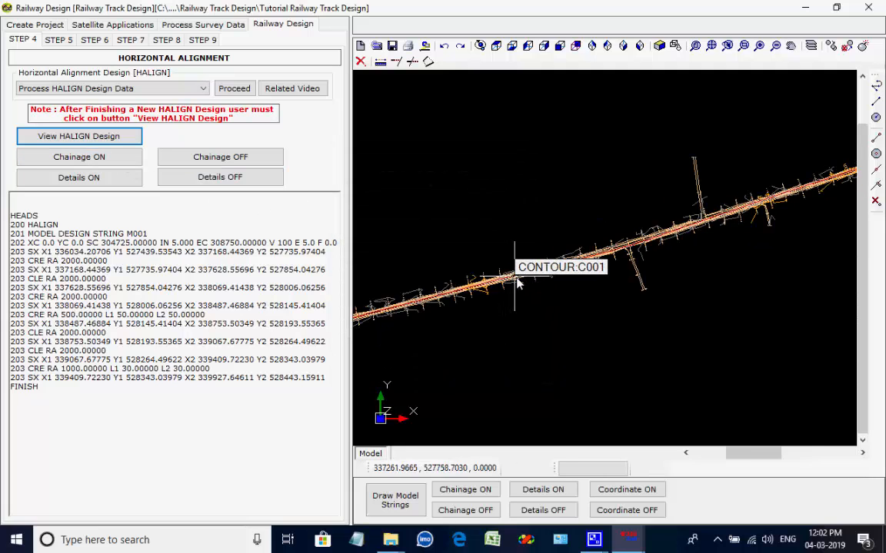
Add chainage labels to alignment M001 at interval 100, text size 5 mm, in XXXX+YYY format on the right side
click(81, 157)
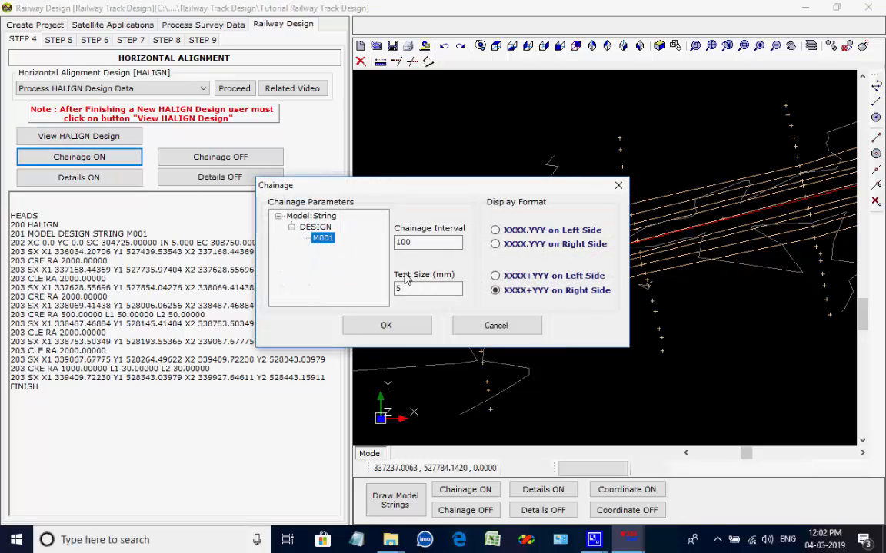
click(386, 326)
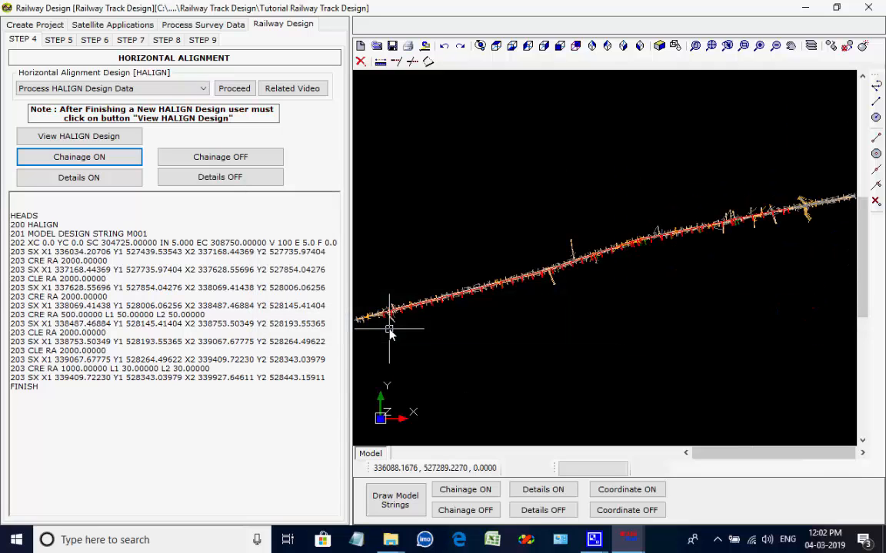
scroll(543, 276, up, 5)
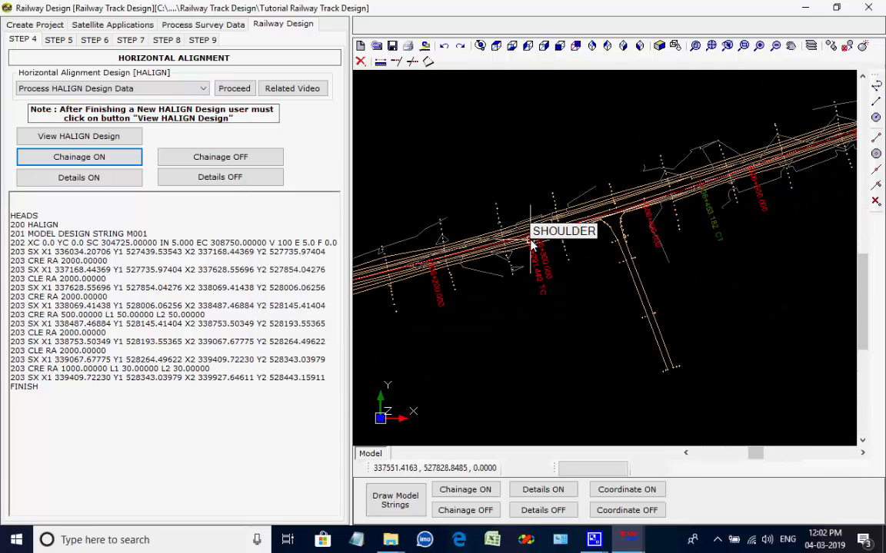
scroll(531, 242, down, 5)
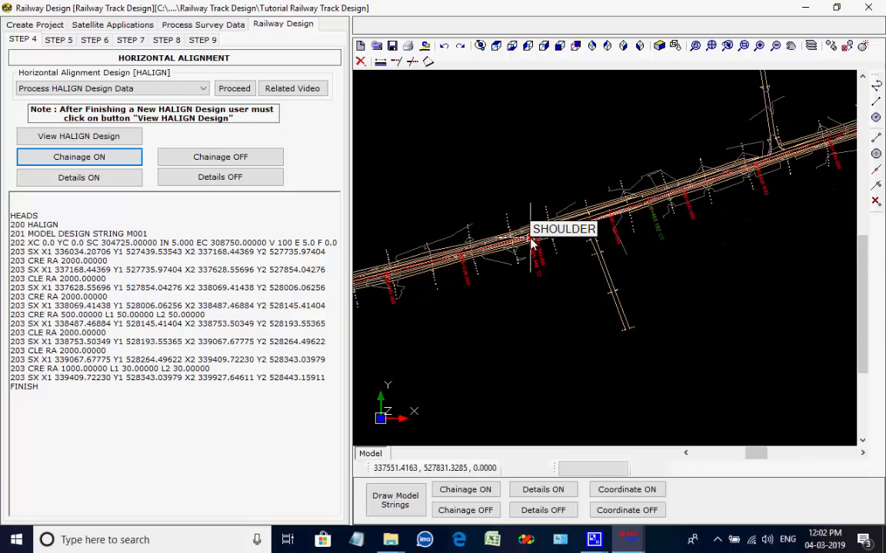
scroll(530, 243, down, 2)
Show all curve and element details for alignment M001 at 5 mm text size and inspect the detail boxes along the track
click(79, 177)
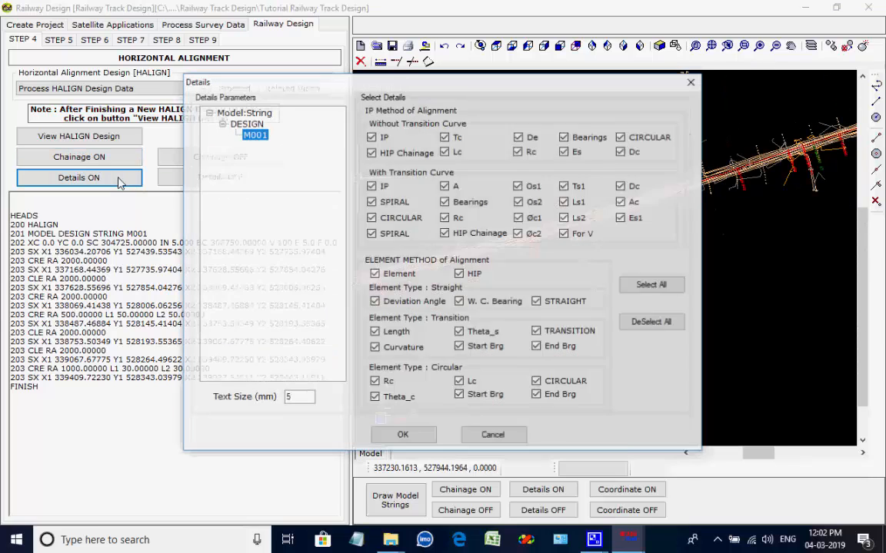
click(405, 436)
scroll(605, 269, up, 5)
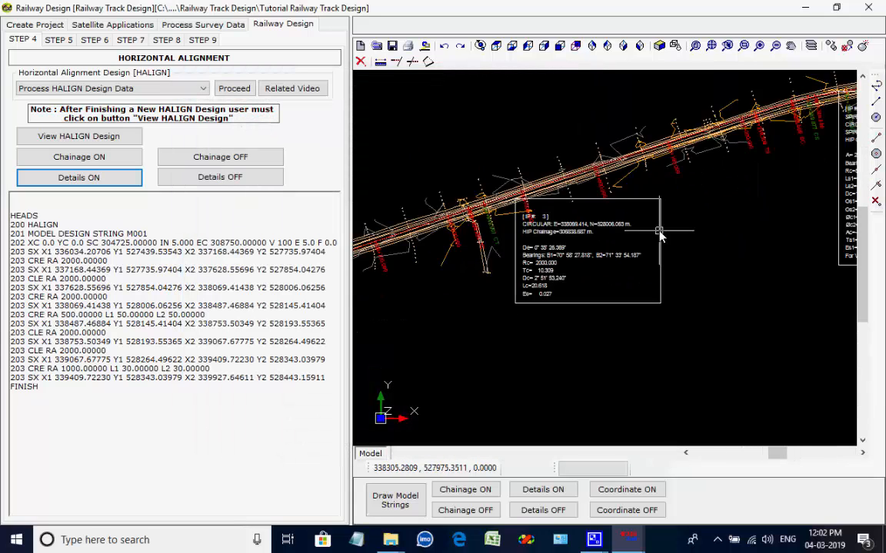
middle_drag(593, 264, 497, 302)
scroll(497, 303, up, 1)
scroll(497, 303, down, 2)
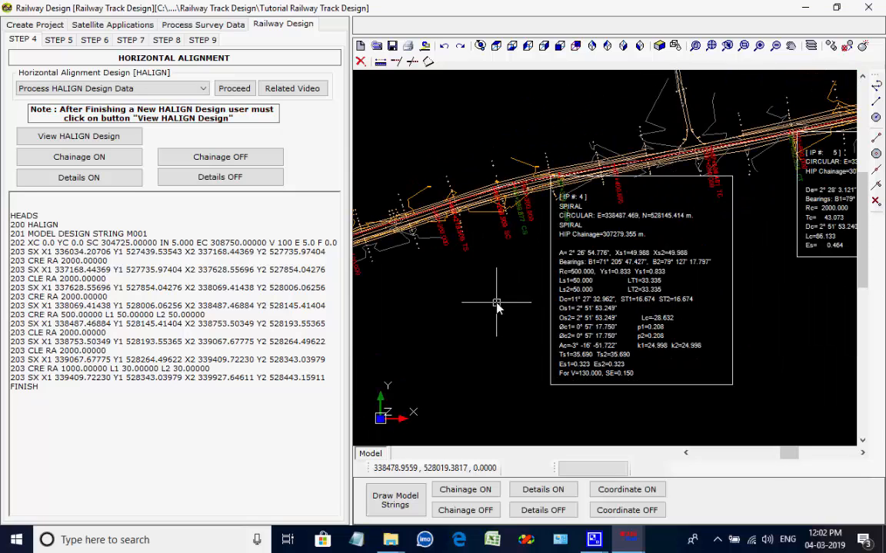
scroll(498, 306, down, 1)
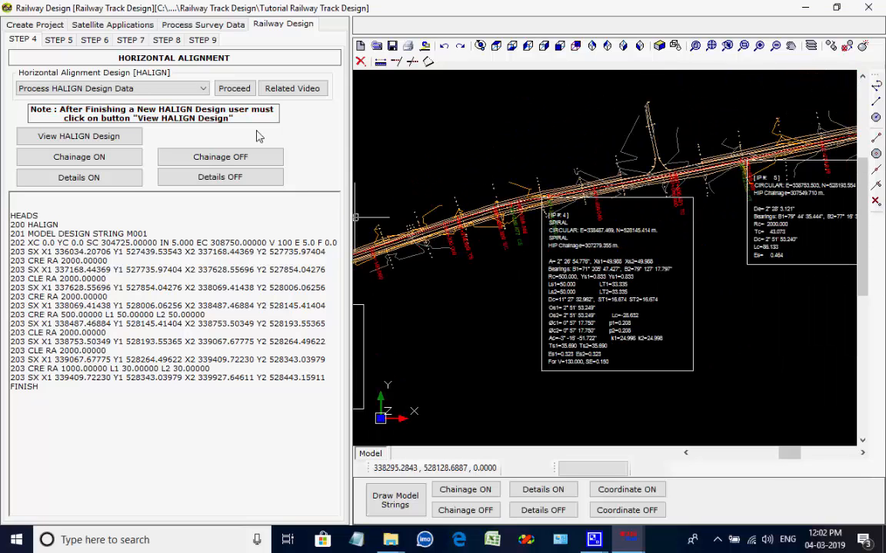
Create the ground long section for the vertical profile and draw it at X scale 1 and Y scale 10
click(70, 40)
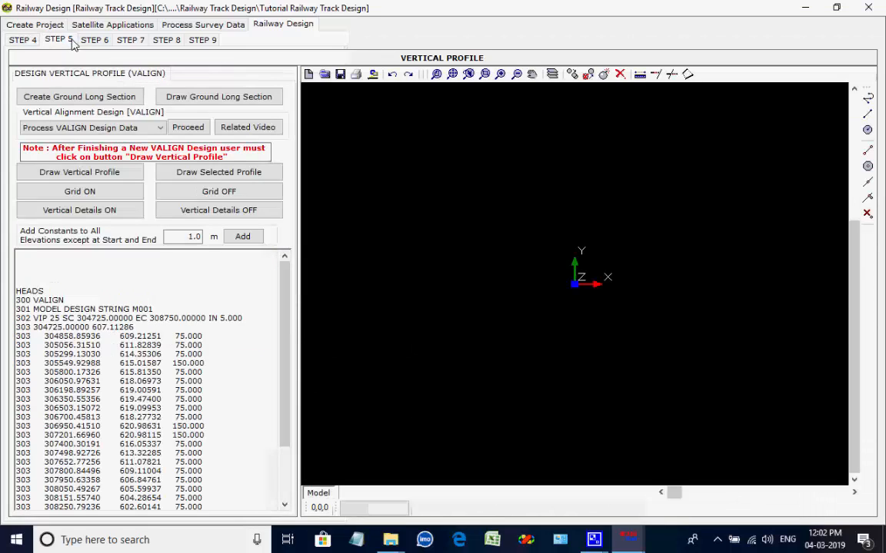
click(71, 99)
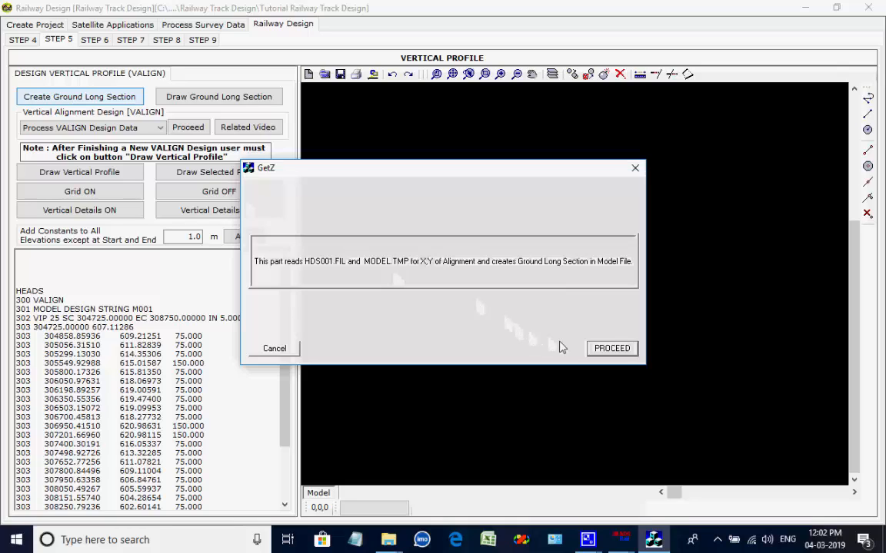
click(604, 348)
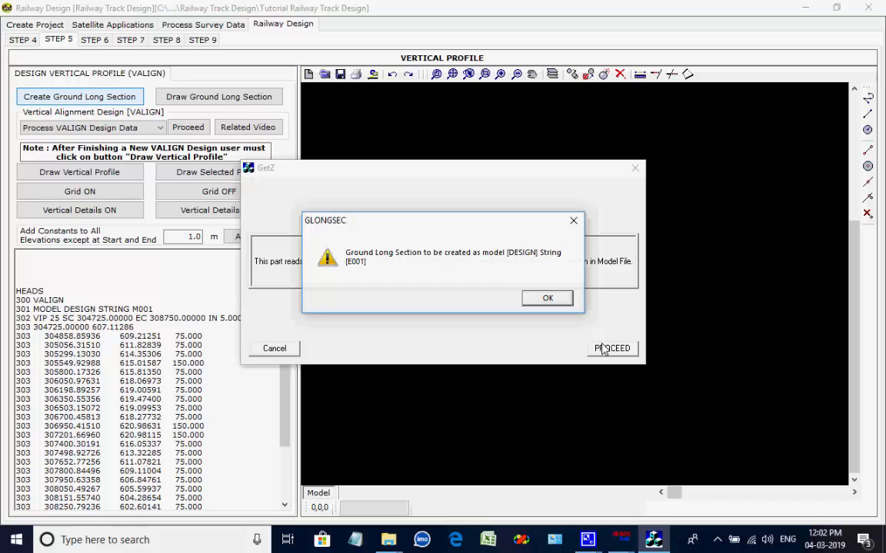
click(546, 299)
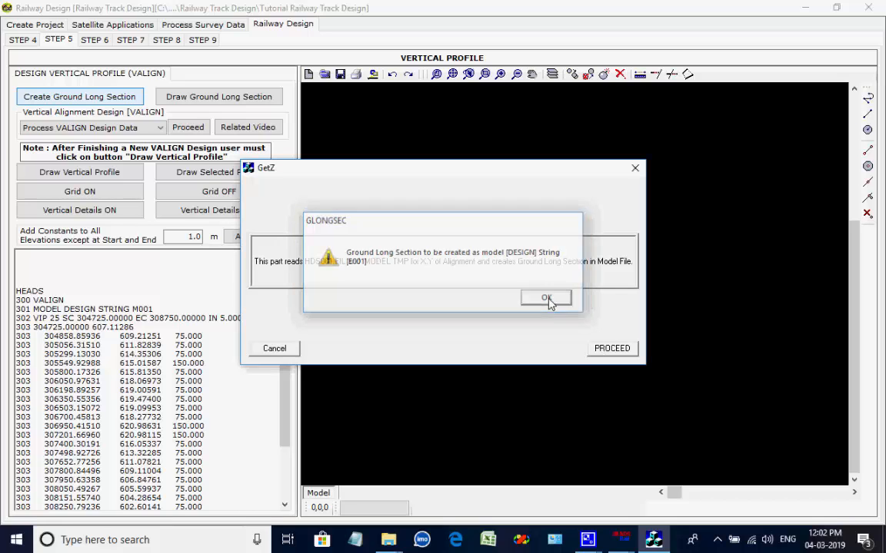
click(541, 301)
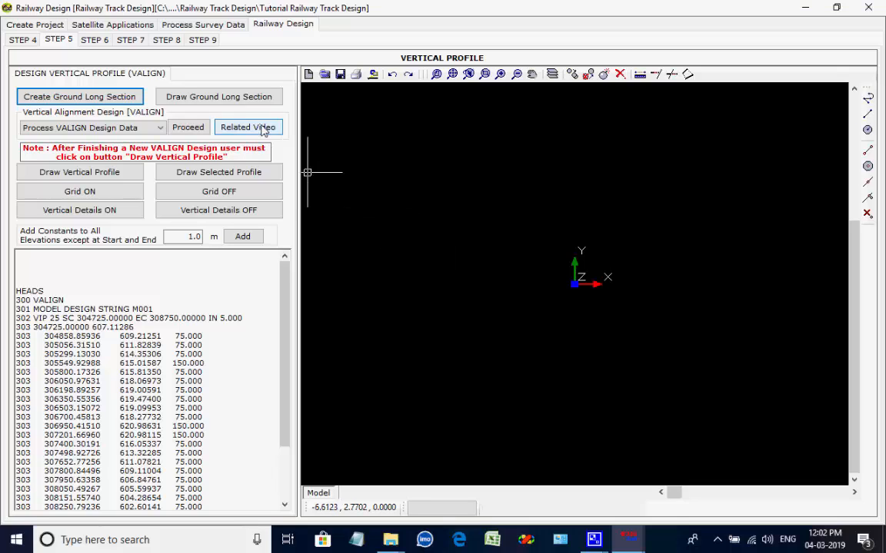
click(229, 101)
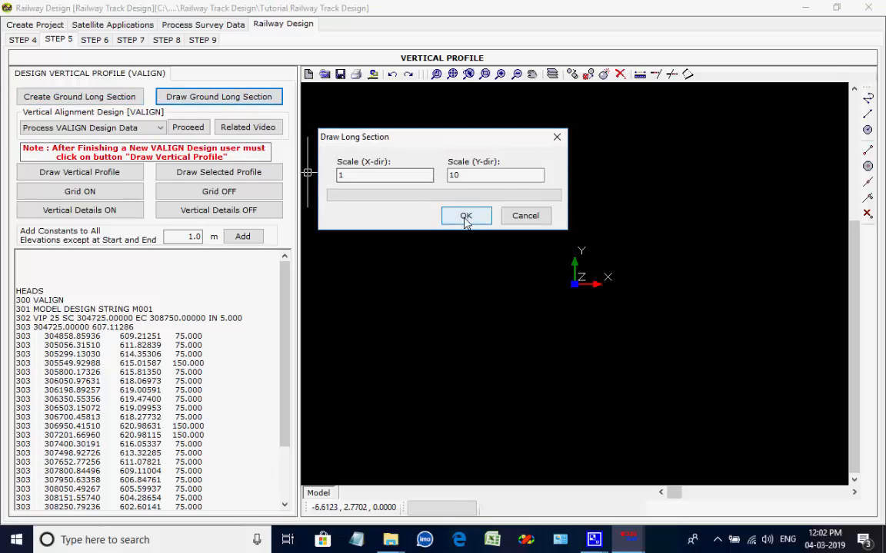
click(466, 216)
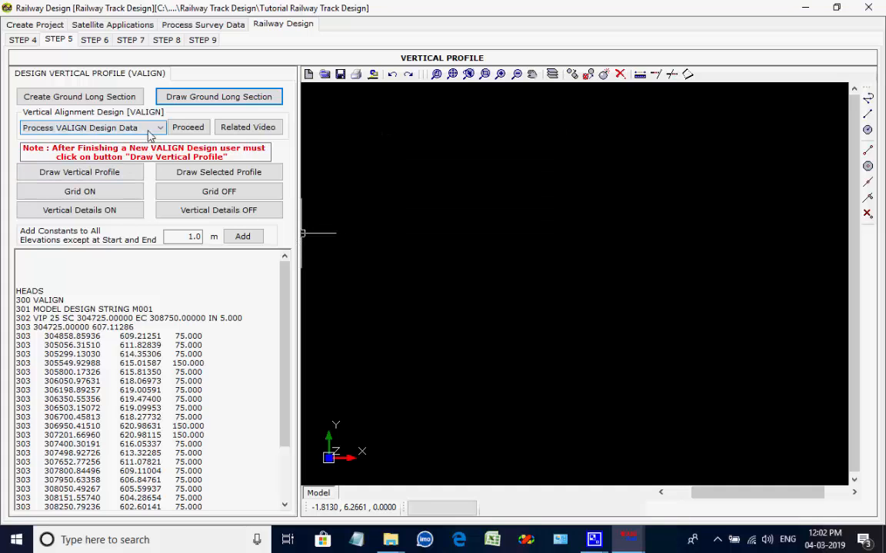
Process the existing VALIGN design data for the vertical alignment through to the finished design report
click(185, 130)
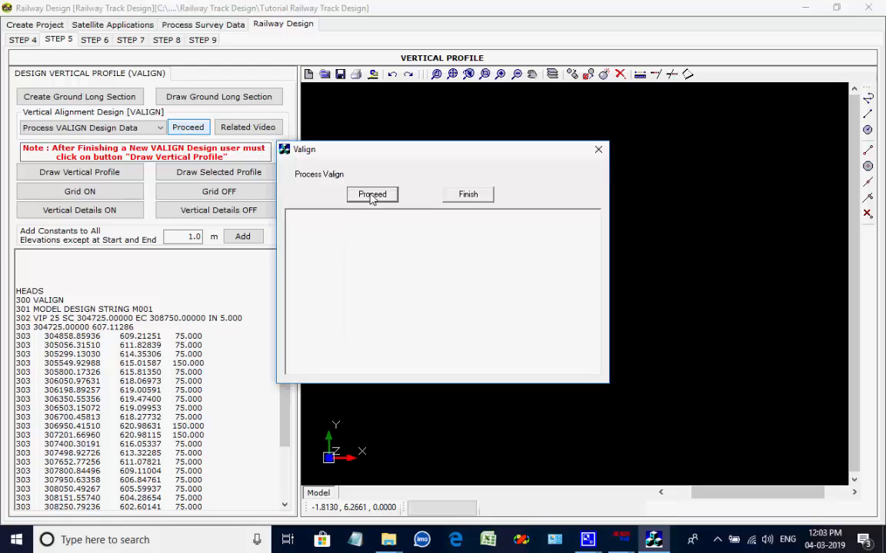
click(372, 195)
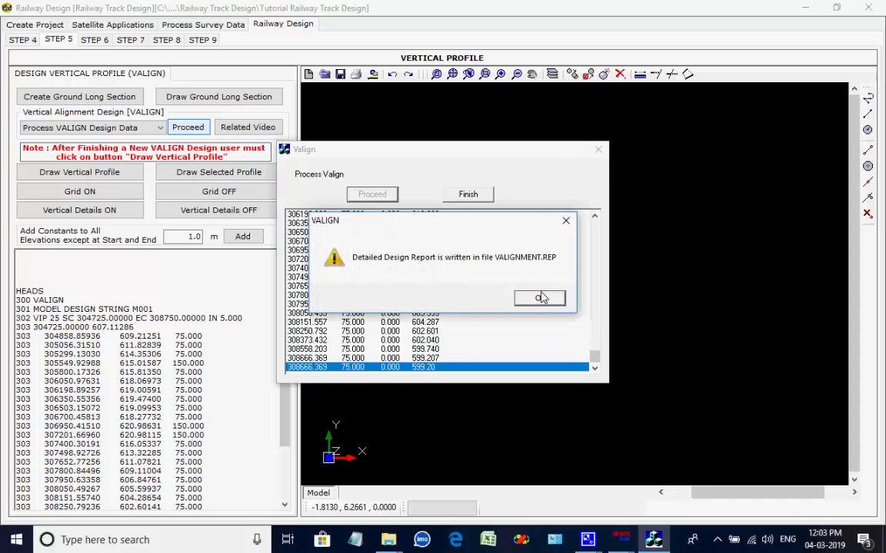
click(541, 300)
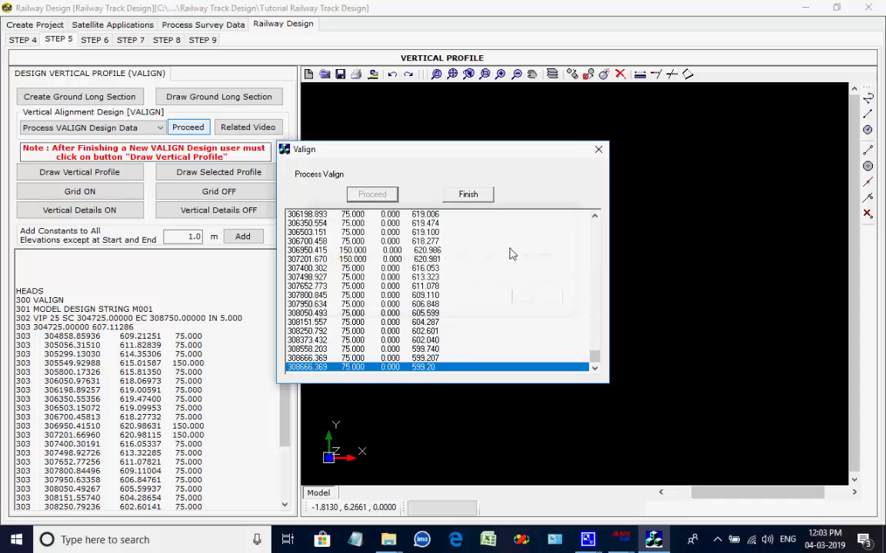
click(483, 198)
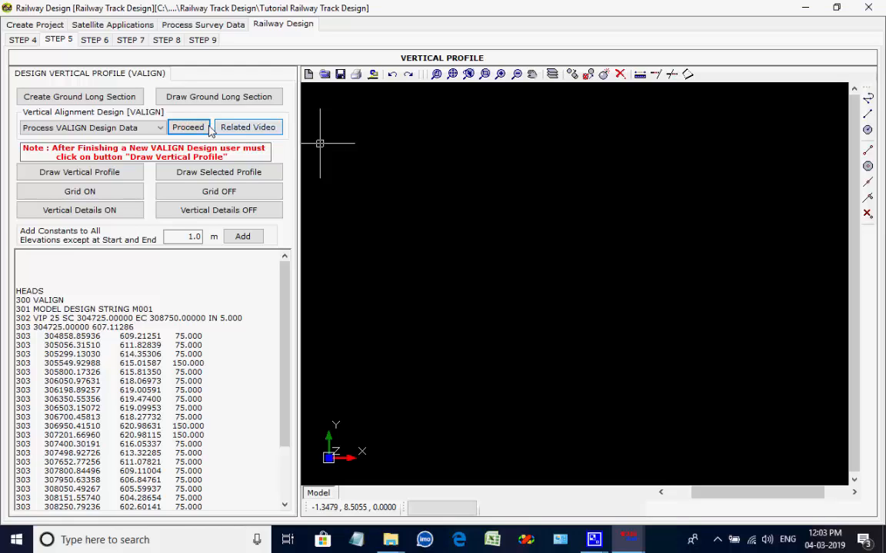
Draw the M001 vertical profile at X scale 1, Y scale 10, and add a grid with chainage interval 50, level interval 5, text size 10 mm
click(85, 173)
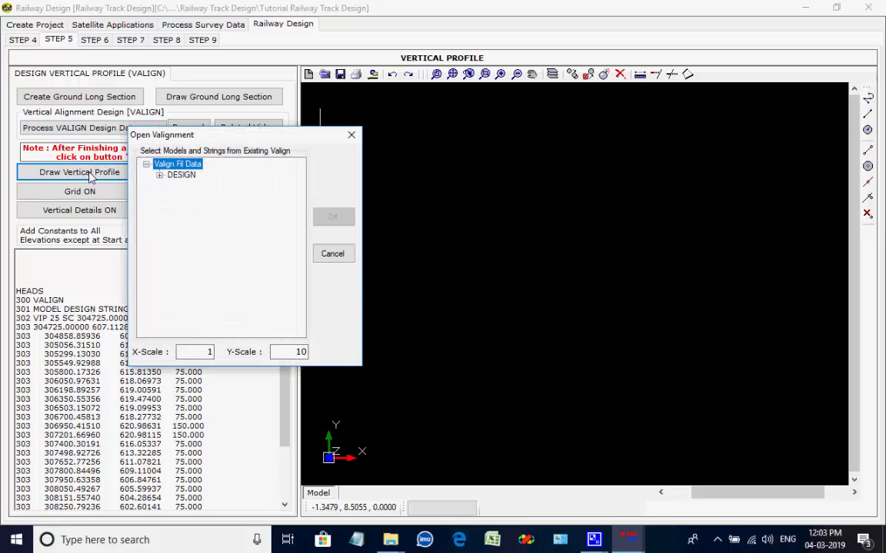
click(159, 175)
click(191, 188)
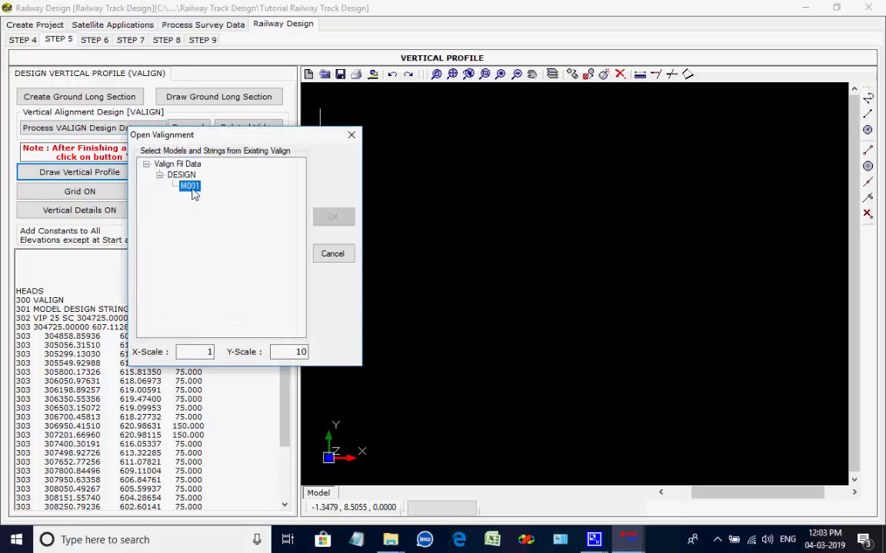
click(333, 219)
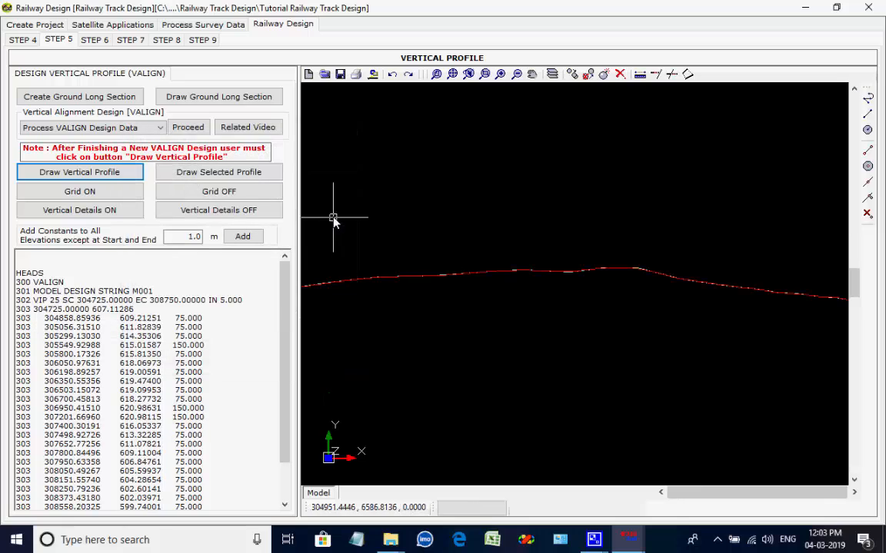
click(123, 195)
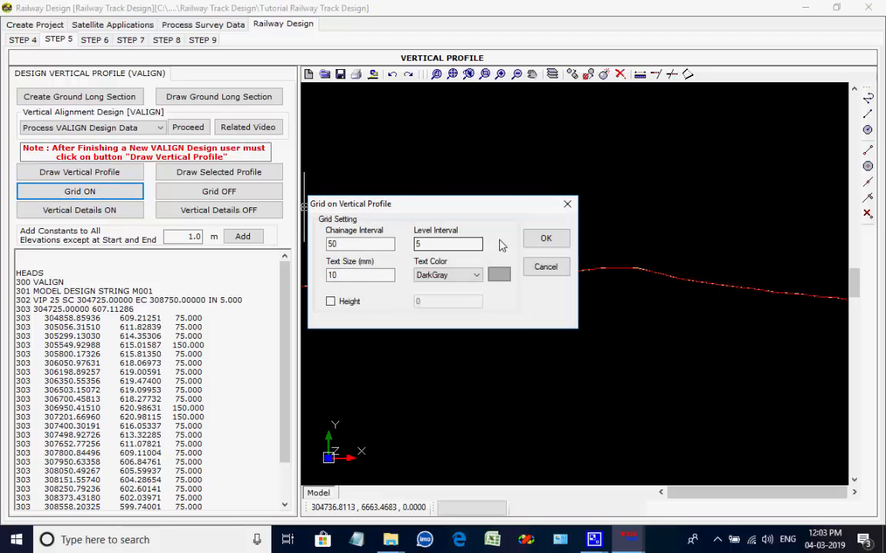
click(545, 238)
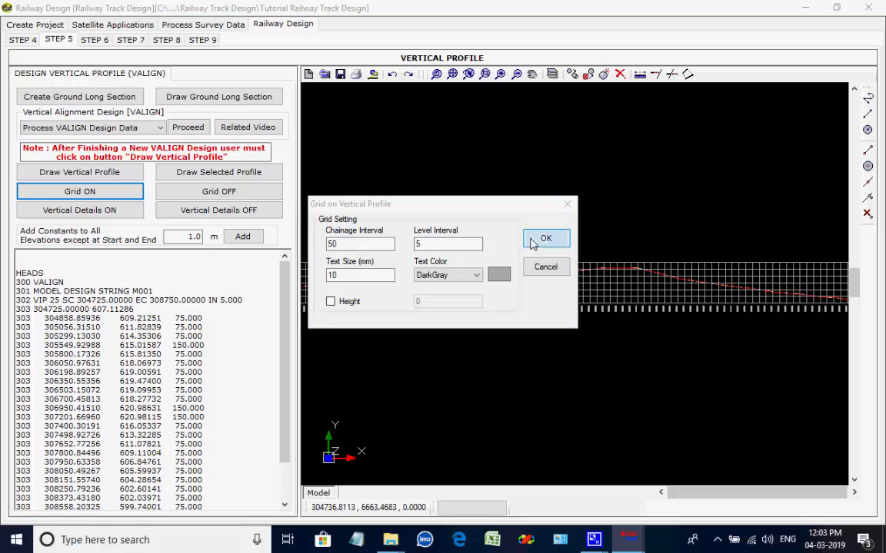
Turn on the vertical details for design string M001 with 5 mm text size on the vertical profile
scroll(518, 306, up, 8)
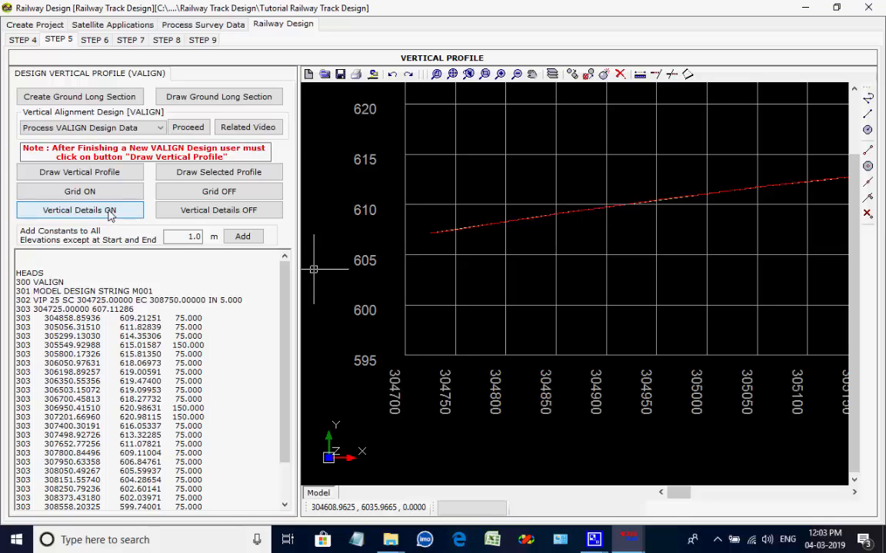
click(110, 216)
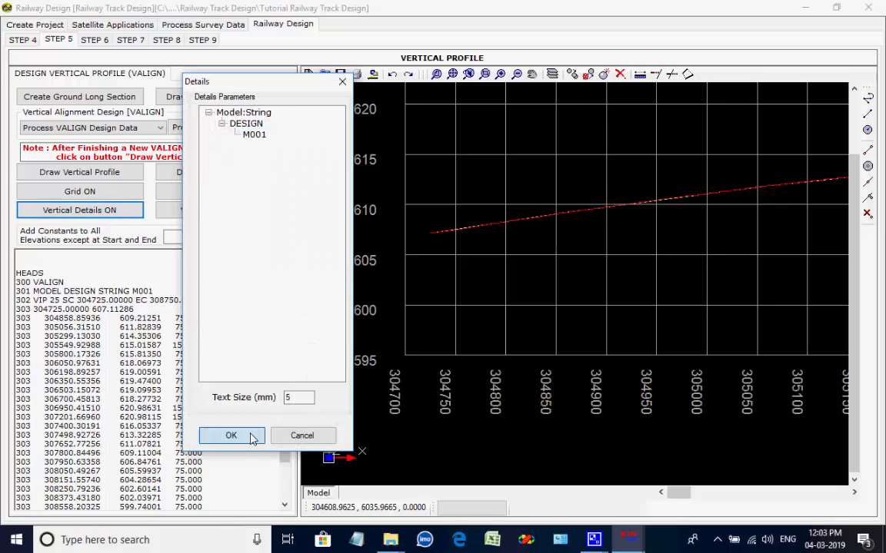
click(247, 435)
scroll(605, 324, down, 5)
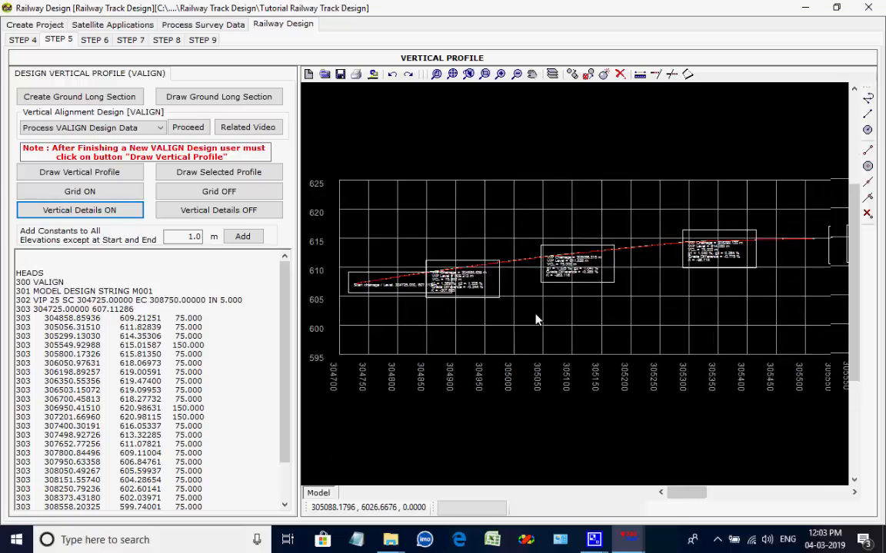
Examine the VIP detail boxes along the vertical profile up to the end chainage, finishing with the full profile in view
middle_drag(751, 311, 573, 318)
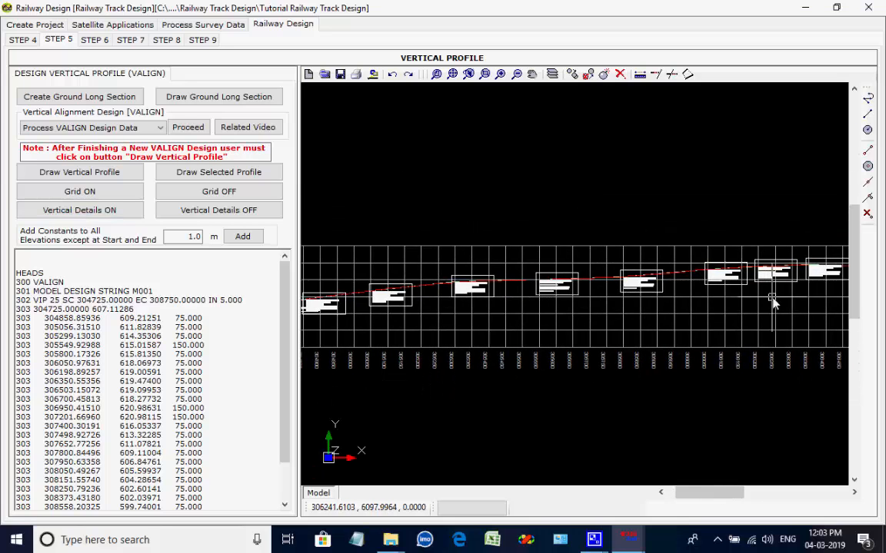
middle_drag(835, 293, 619, 289)
scroll(743, 286, up, 6)
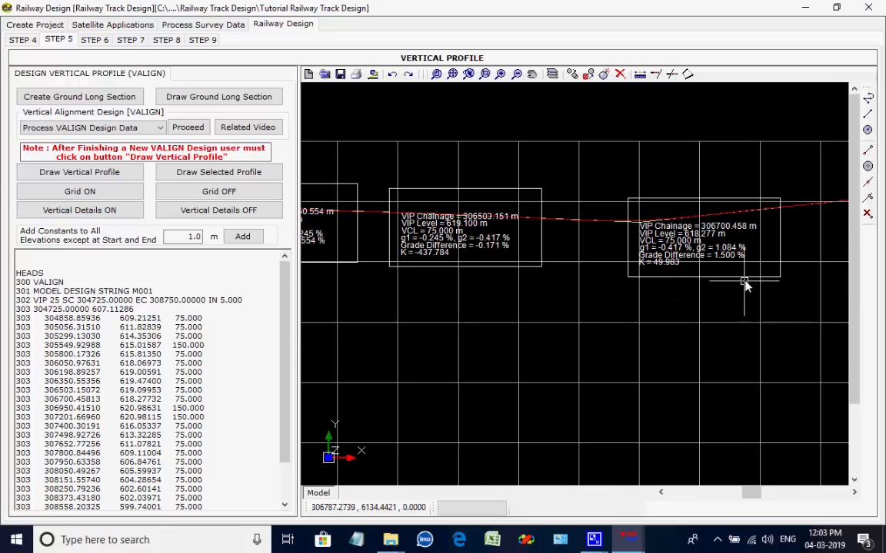
scroll(744, 283, down, 6)
middle_drag(798, 291, 496, 292)
scroll(743, 336, up, 8)
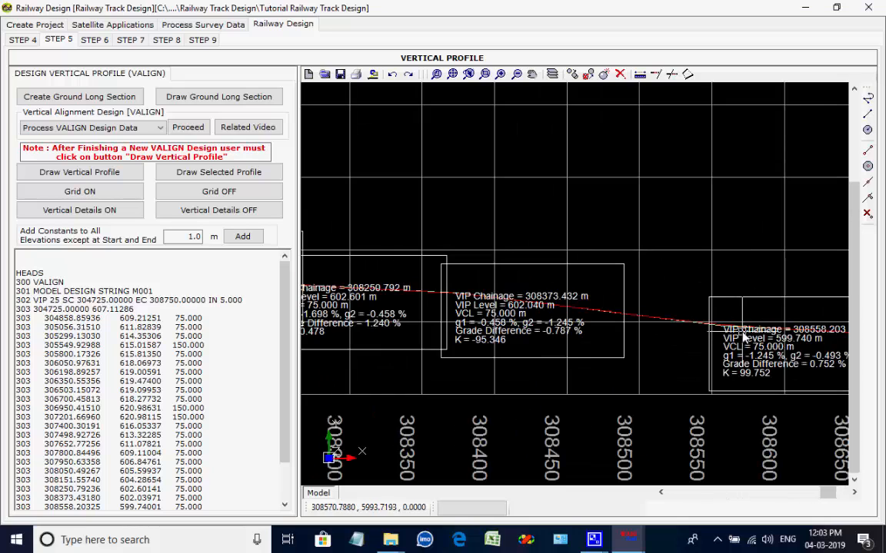
scroll(749, 336, down, 3)
middle_drag(757, 336, 414, 289)
scroll(813, 137, up, 5)
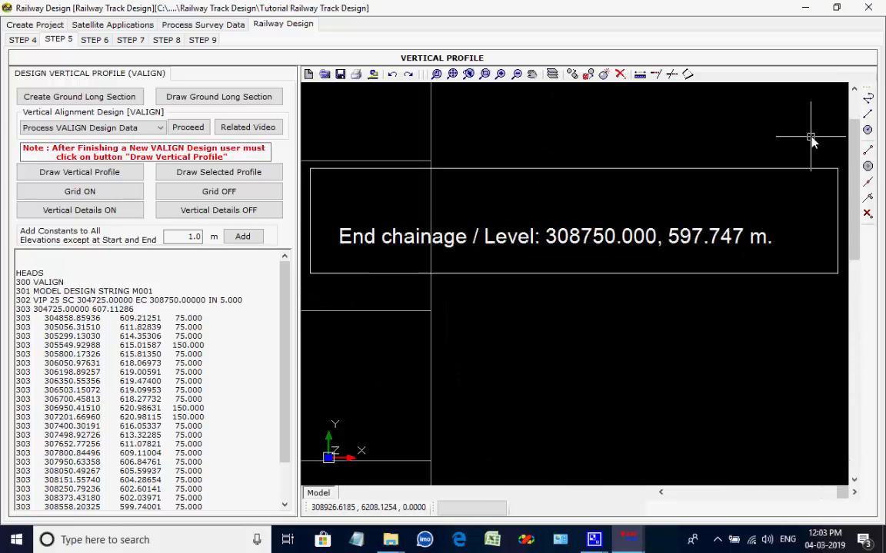
scroll(674, 194, down, 6)
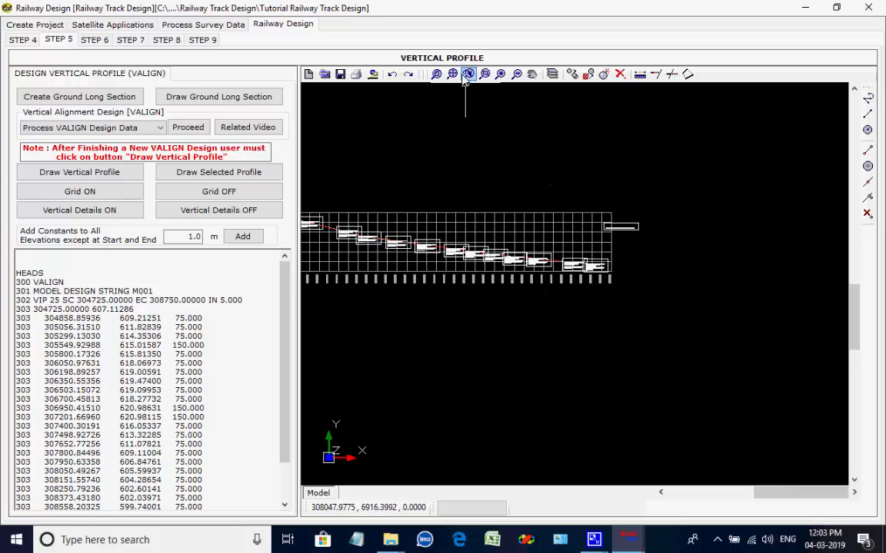
click(437, 74)
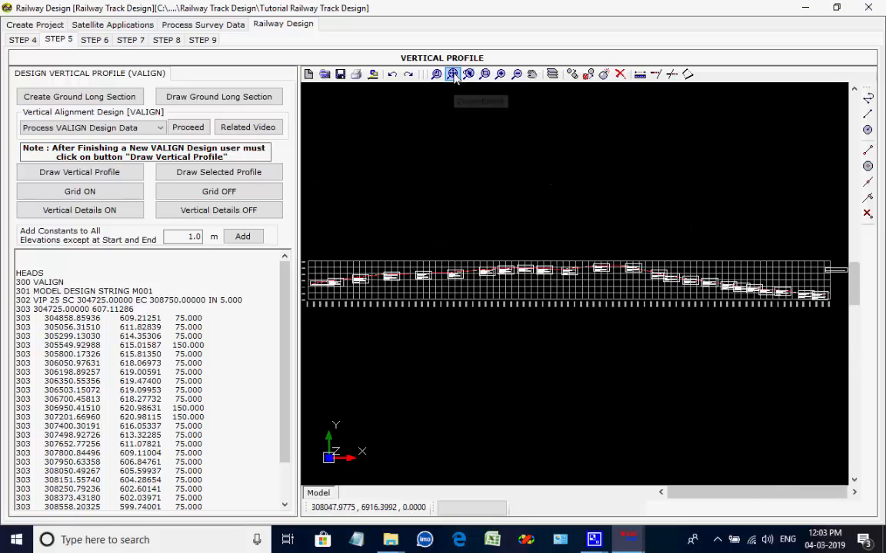
Review the Broad Gauge cross section definition for M001 and the interface cut and fill data
click(100, 44)
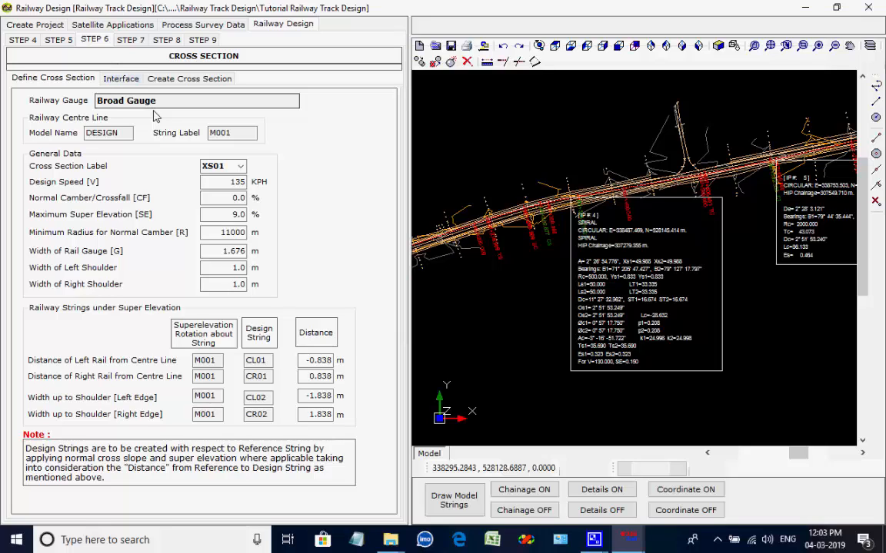
drag(158, 102, 71, 105)
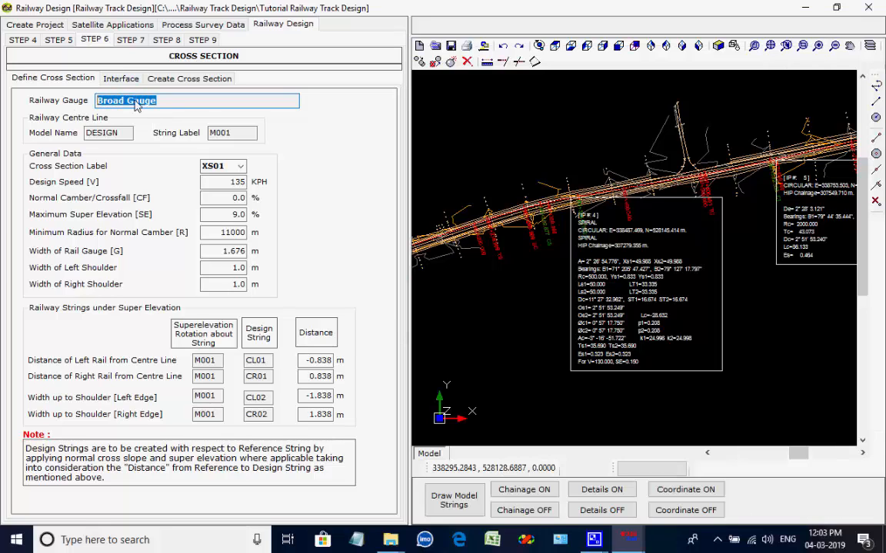
click(163, 103)
click(122, 79)
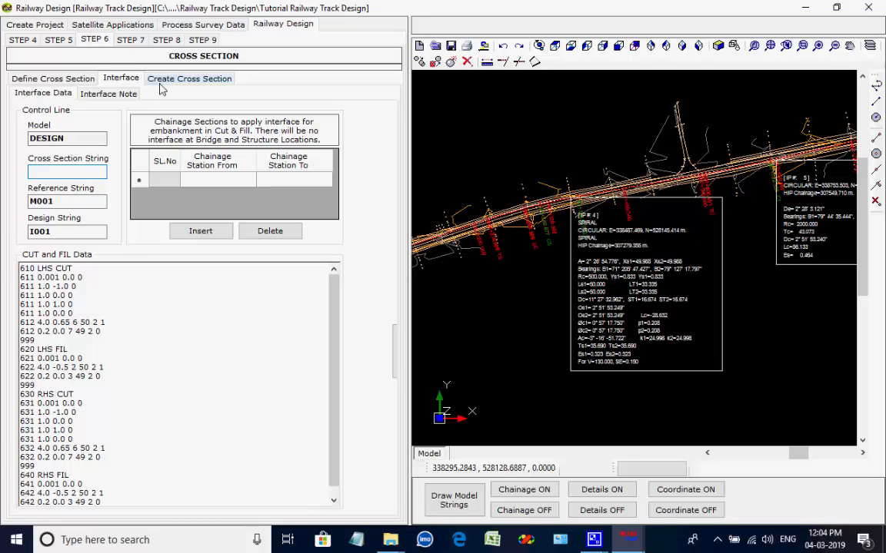
Start processing all cross section data and run the superelevation computations for design strings CL01 and CR01
click(150, 78)
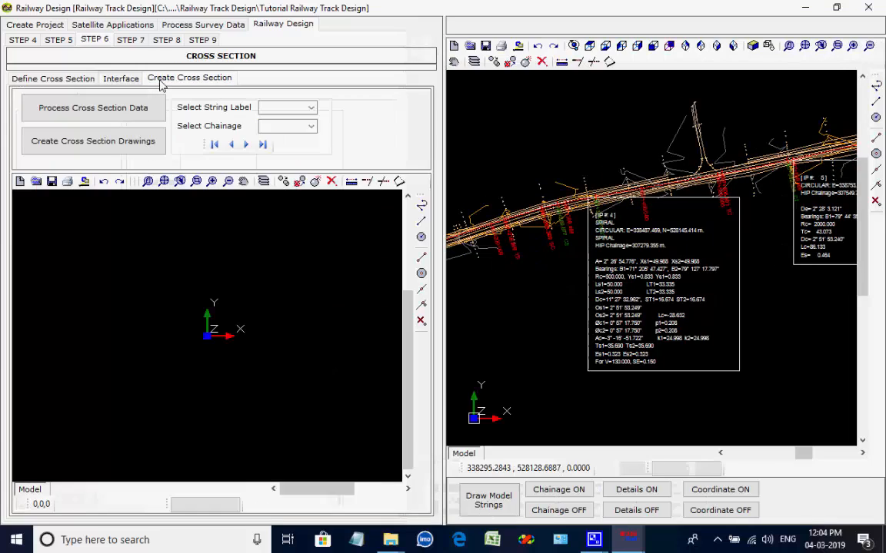
click(115, 109)
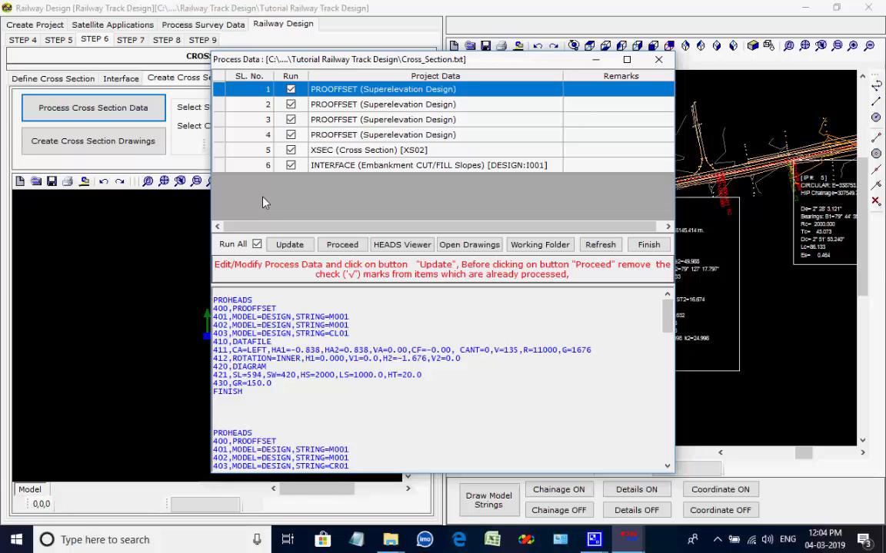
click(338, 246)
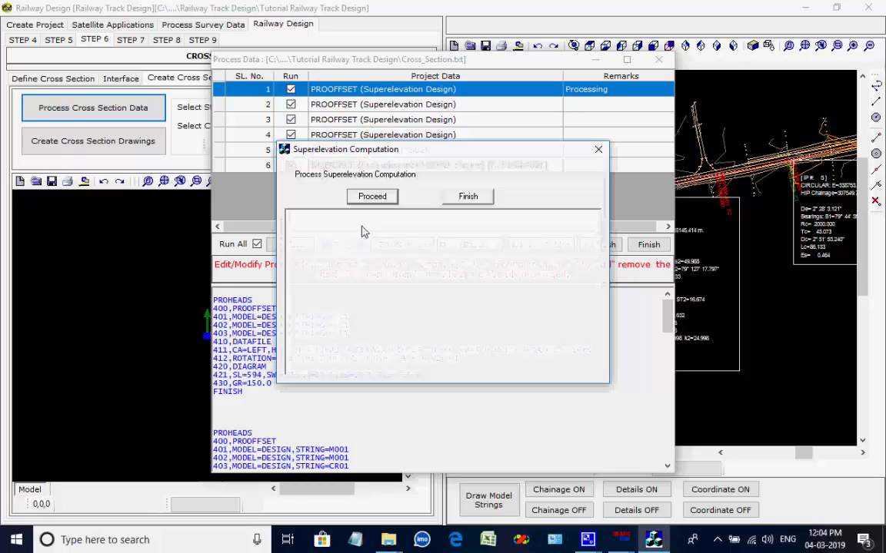
click(372, 197)
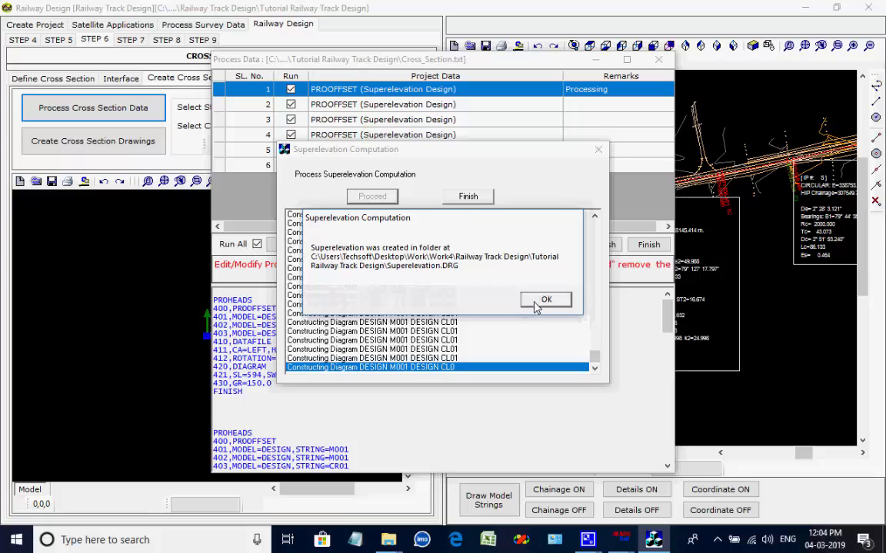
click(539, 302)
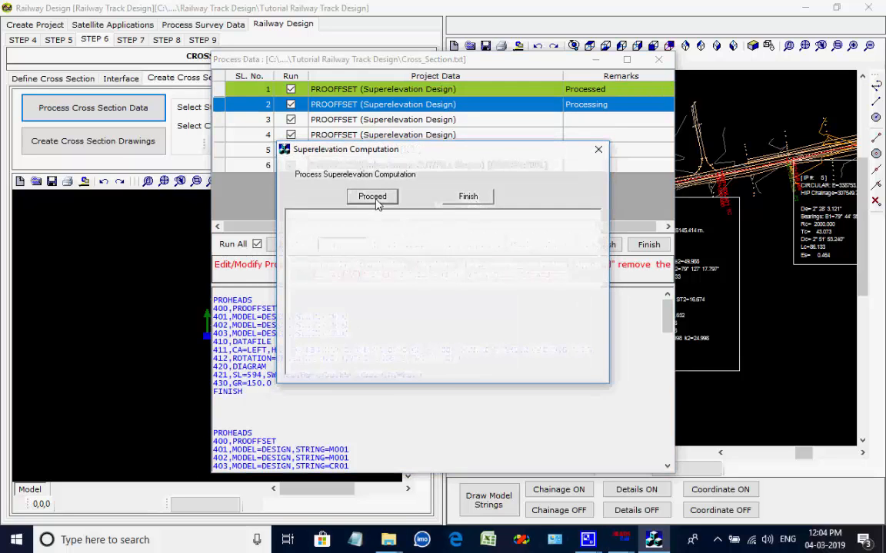
click(375, 199)
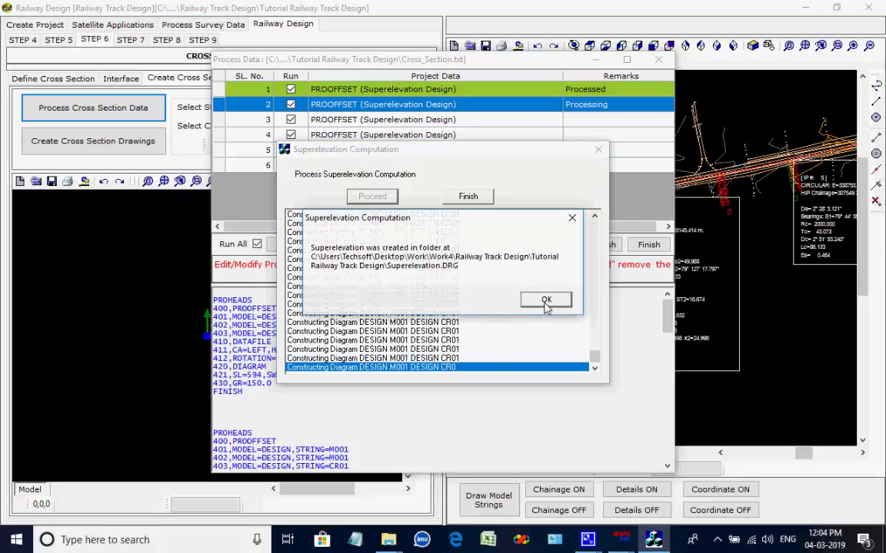
click(546, 301)
click(470, 198)
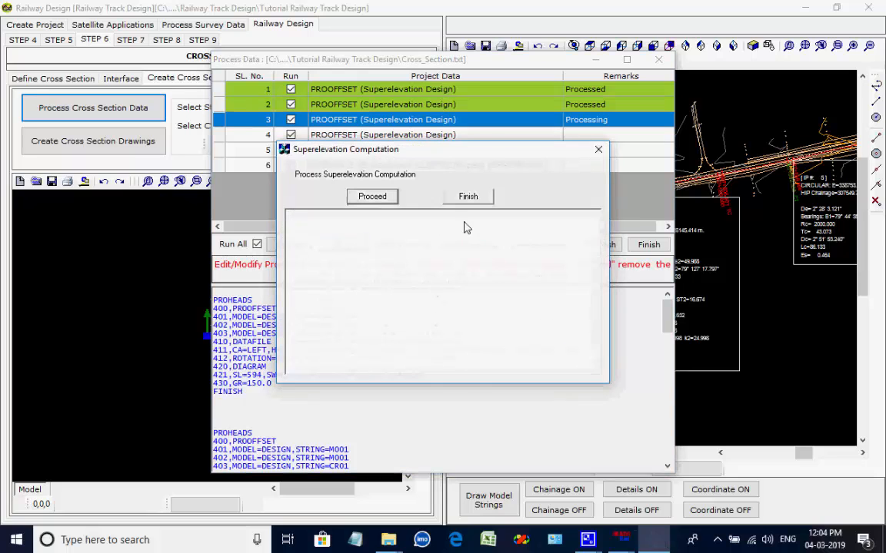
Run the superelevation computations for the shoulder edge strings CL02 and CR02
click(373, 198)
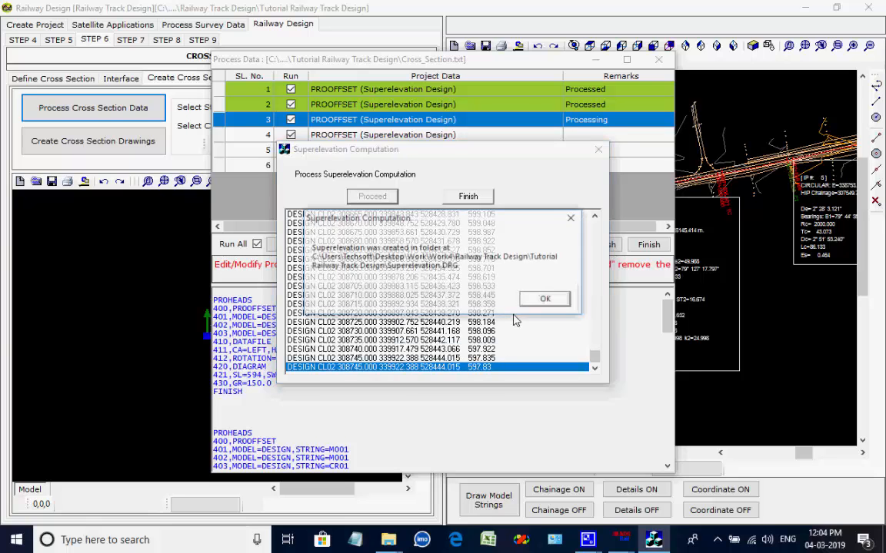
click(545, 300)
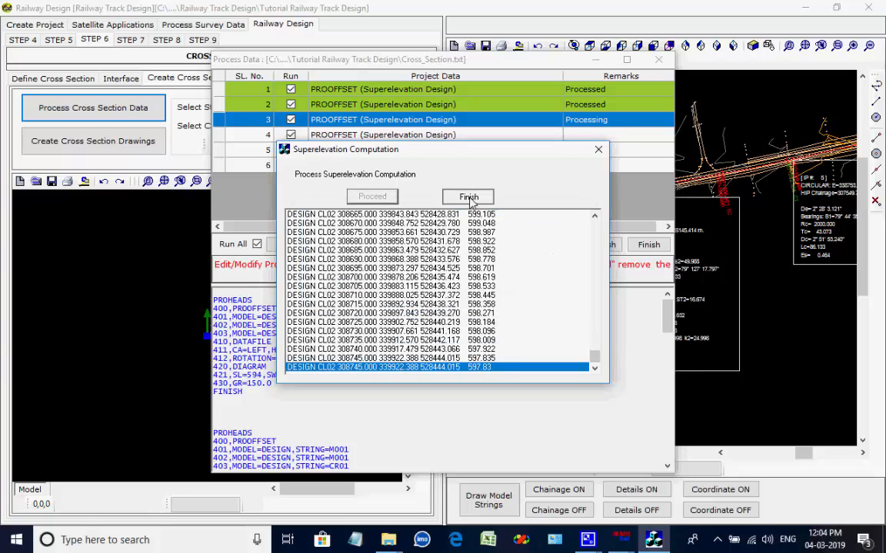
click(469, 198)
click(373, 198)
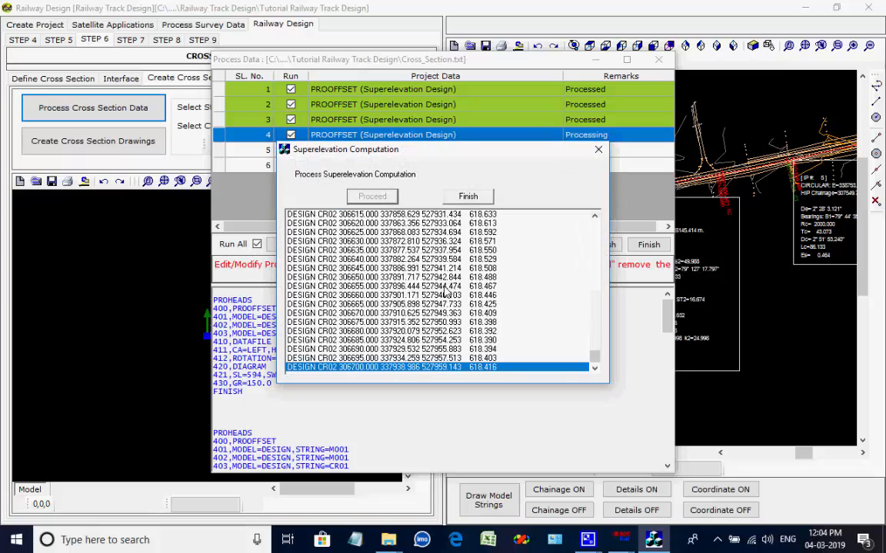
click(547, 301)
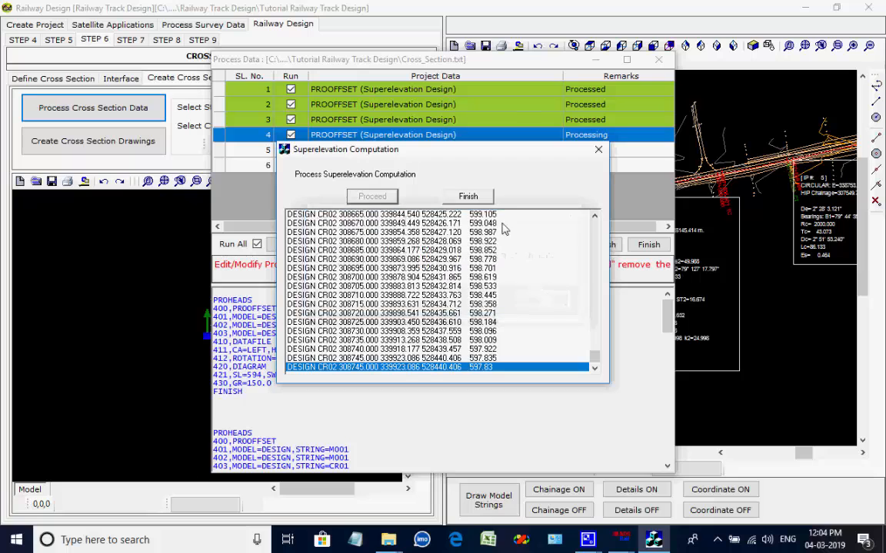
click(468, 197)
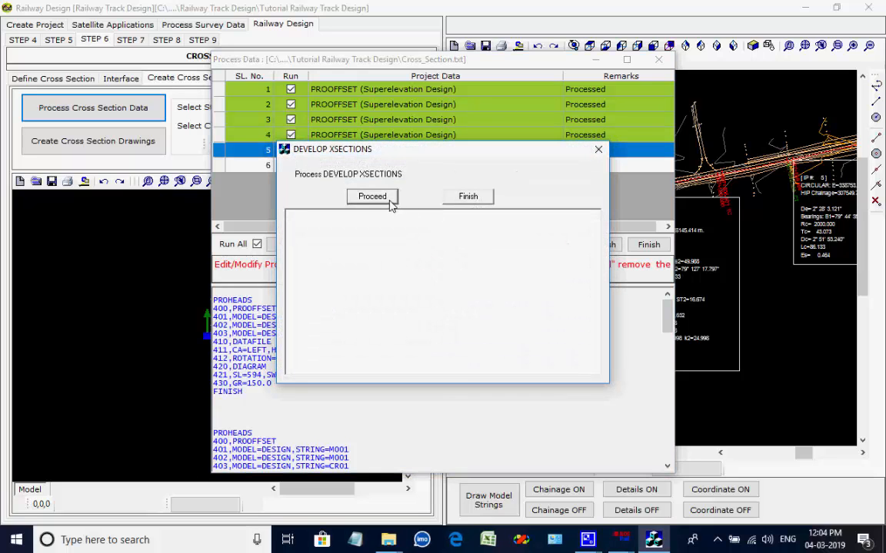
Process the XSEC cross section item through to its written analysis report and finish it
click(382, 198)
click(544, 301)
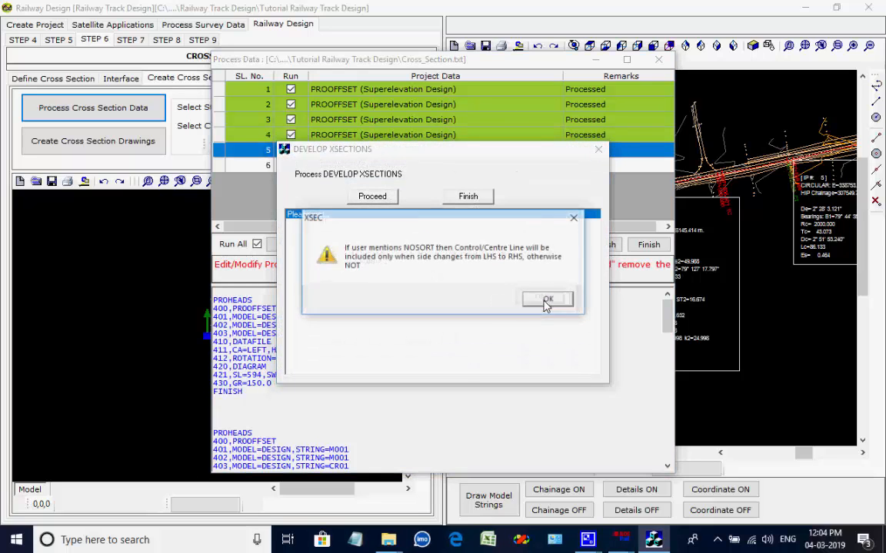
click(546, 300)
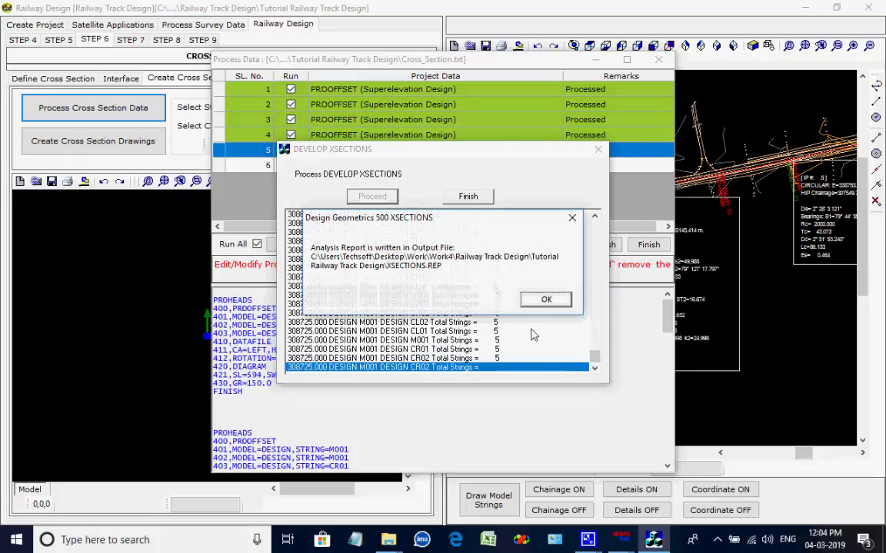
click(546, 299)
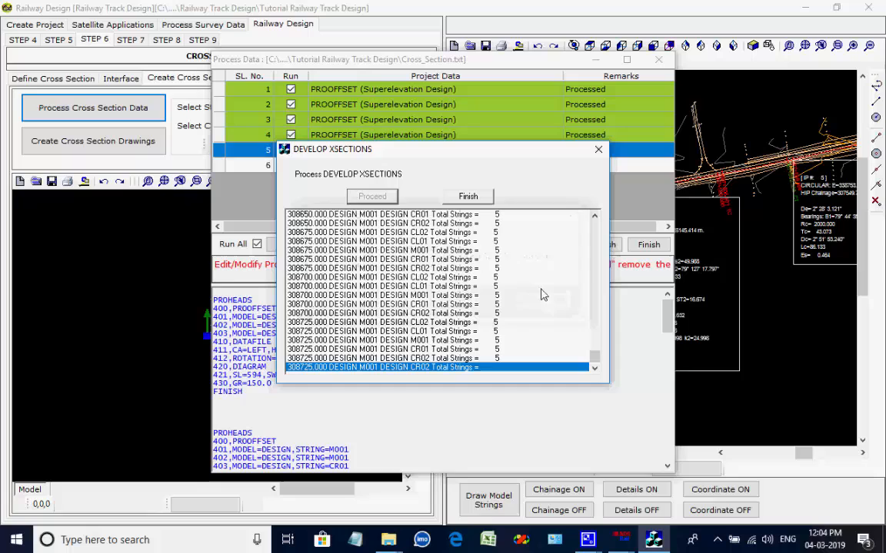
click(470, 198)
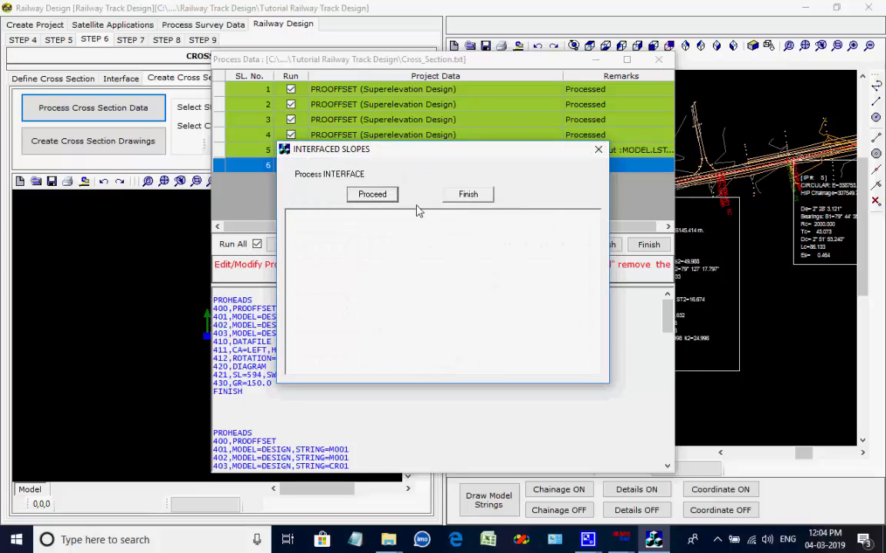
Process the INTERFACE item for the embankment cut and fill slopes of string I001 and finish it
click(372, 195)
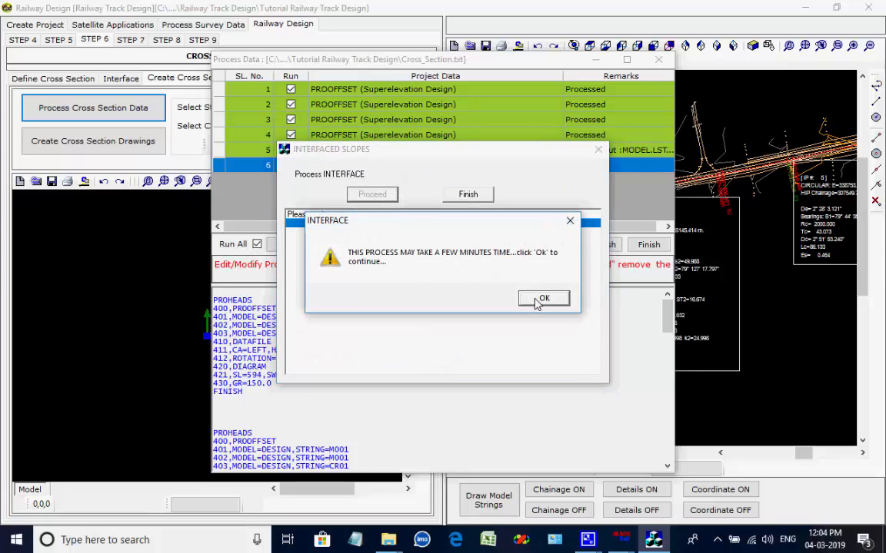
click(538, 299)
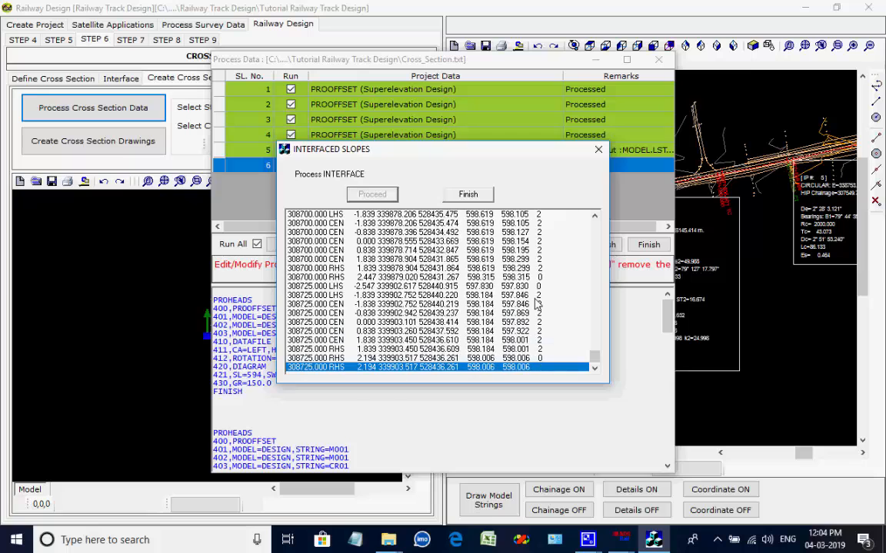
click(544, 301)
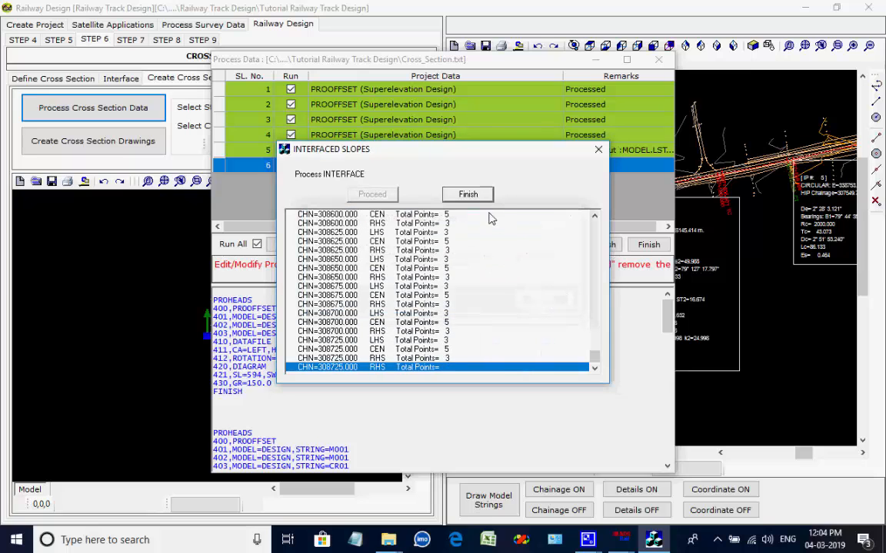
click(468, 193)
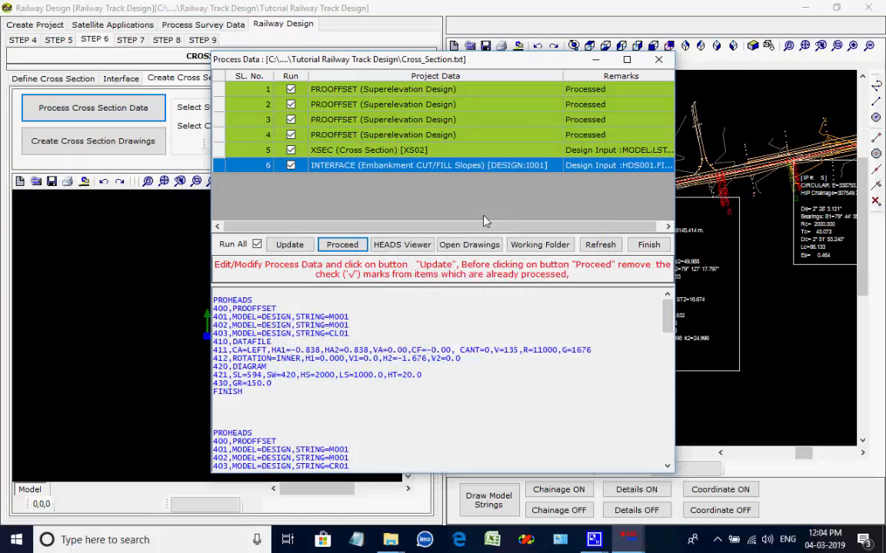
Finish the cross section processing and draw all design strings CL01, CR01, CL02, CR02 and I001 in the model
click(648, 244)
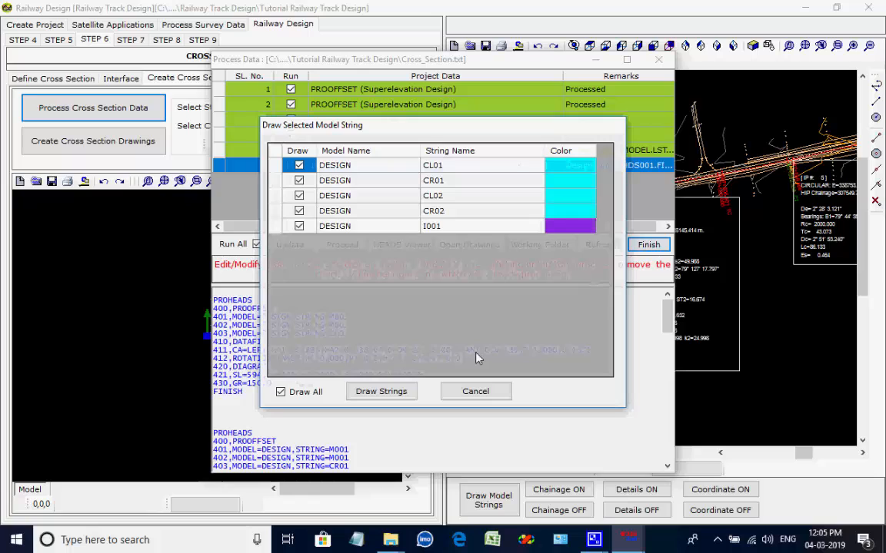
click(387, 396)
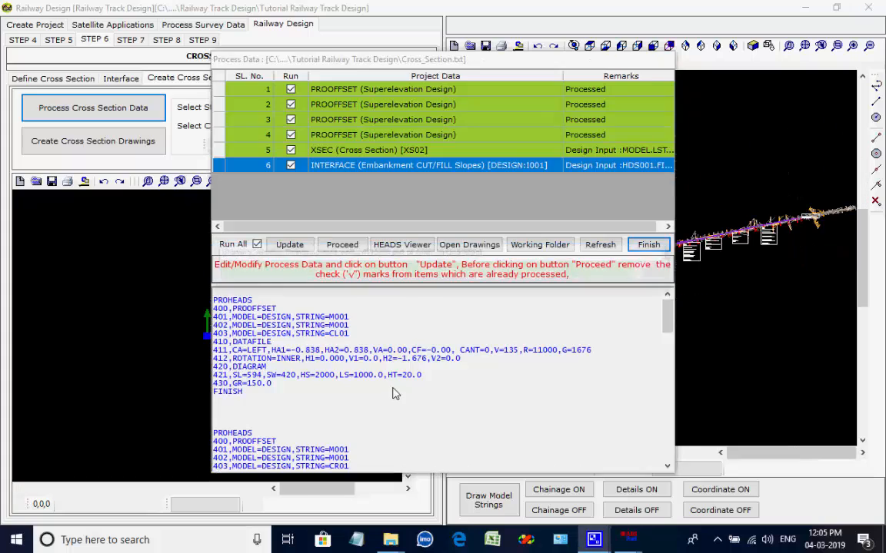
scroll(542, 296, up, 5)
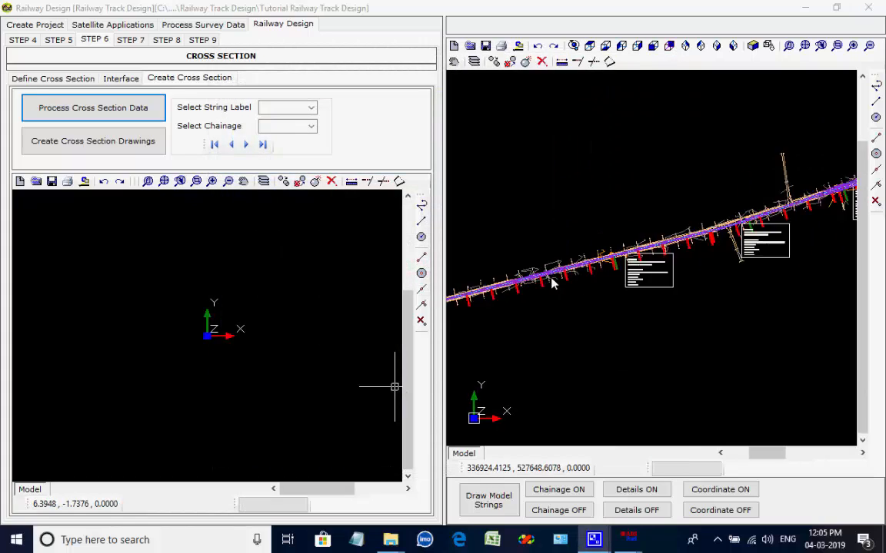
Examine the design strings and slope hatching drawn in the model, closely around chainages 306+700 to 306+900
scroll(555, 281, up, 4)
scroll(744, 234, down, 2)
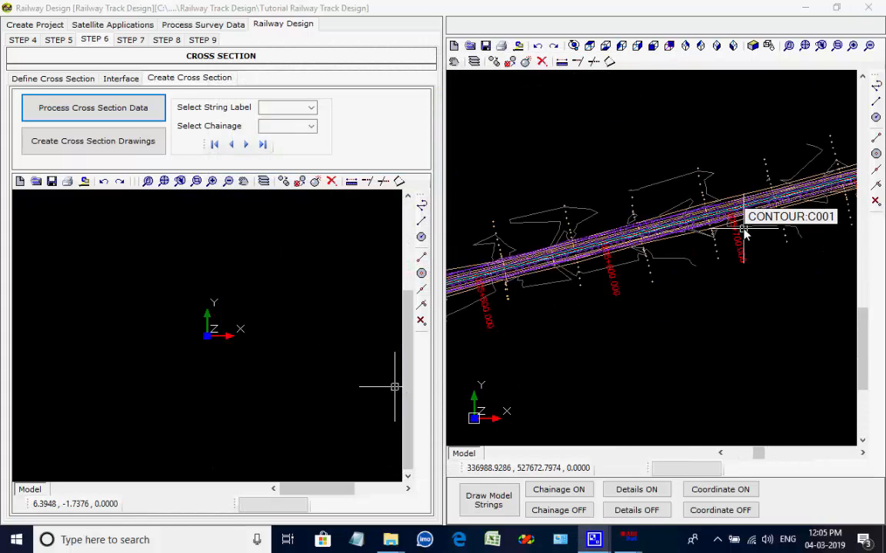
scroll(744, 235, down, 3)
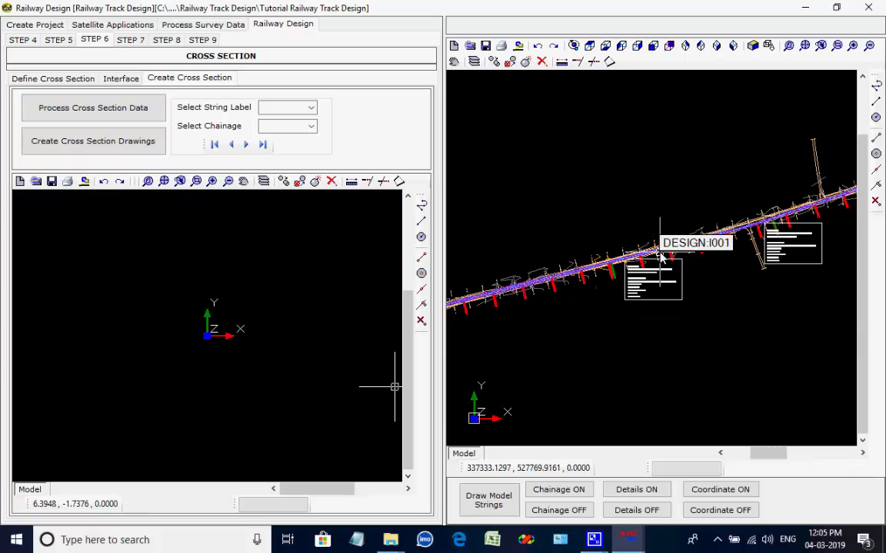
scroll(660, 258, down, 2)
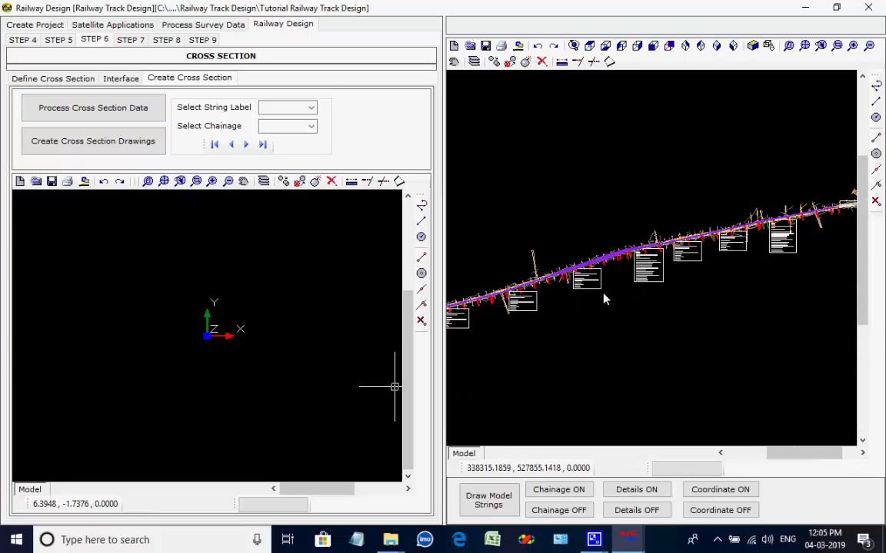
scroll(584, 283, up, 5)
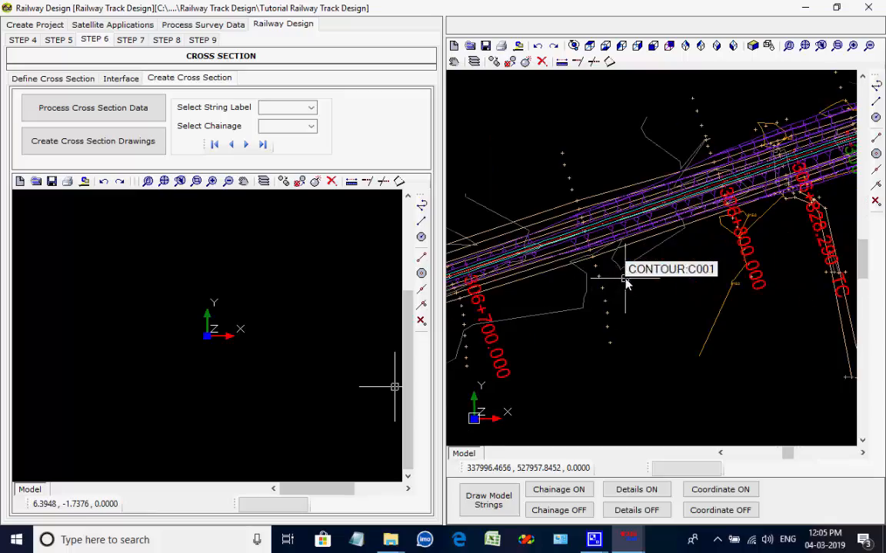
scroll(615, 261, up, 2)
middle_drag(695, 237, 498, 373)
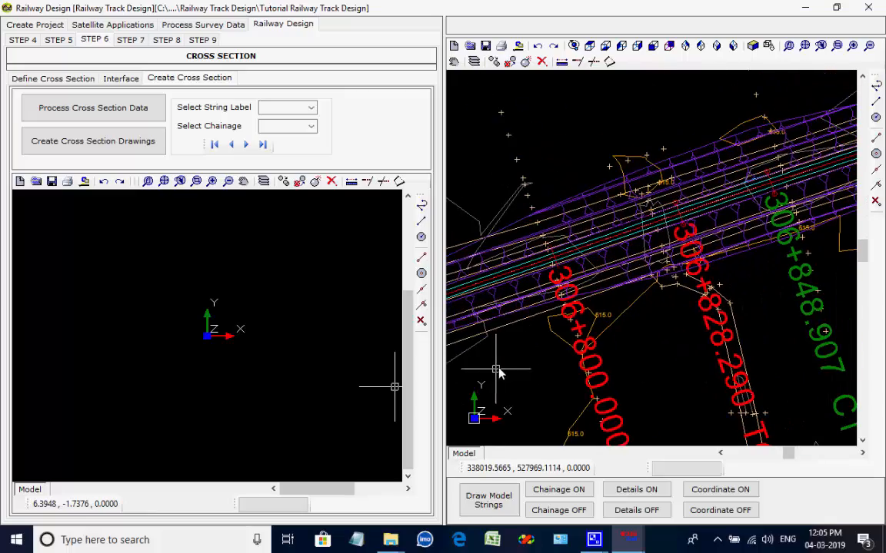
scroll(689, 285, down, 3)
middle_drag(741, 258, 596, 300)
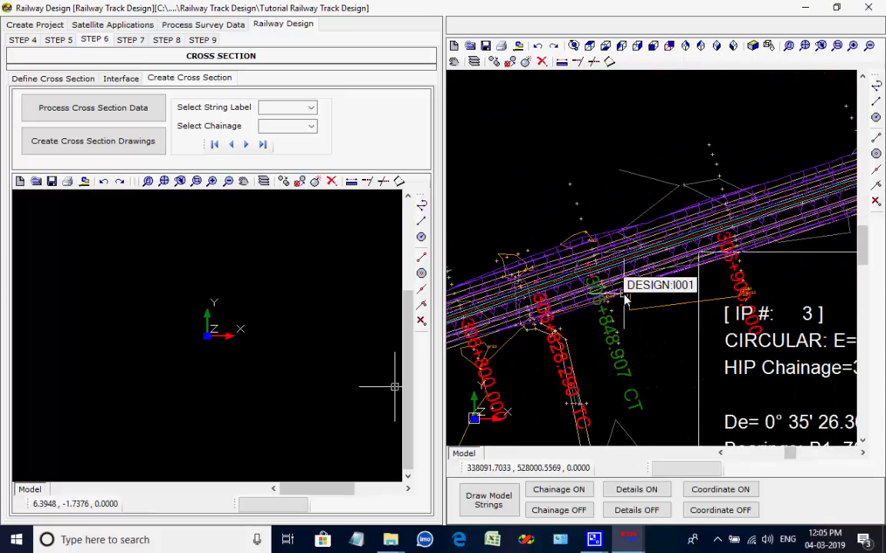
scroll(625, 301, down, 2)
scroll(625, 300, down, 1)
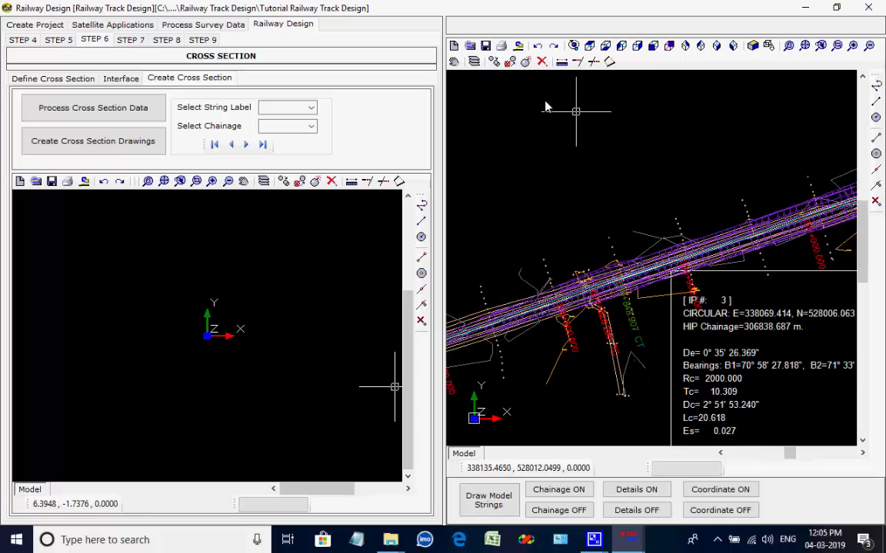
Turn off the survey layers BRANCH_ROAD, CANAL, DRAIN, EMBANKMENT and NALLA in the model drawing
click(474, 63)
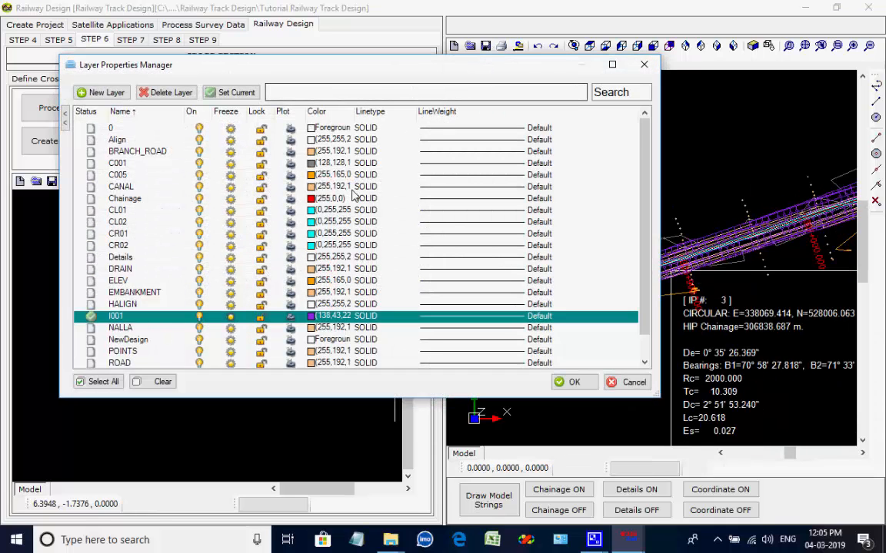
scroll(351, 196, down, 1)
scroll(351, 196, up, 1)
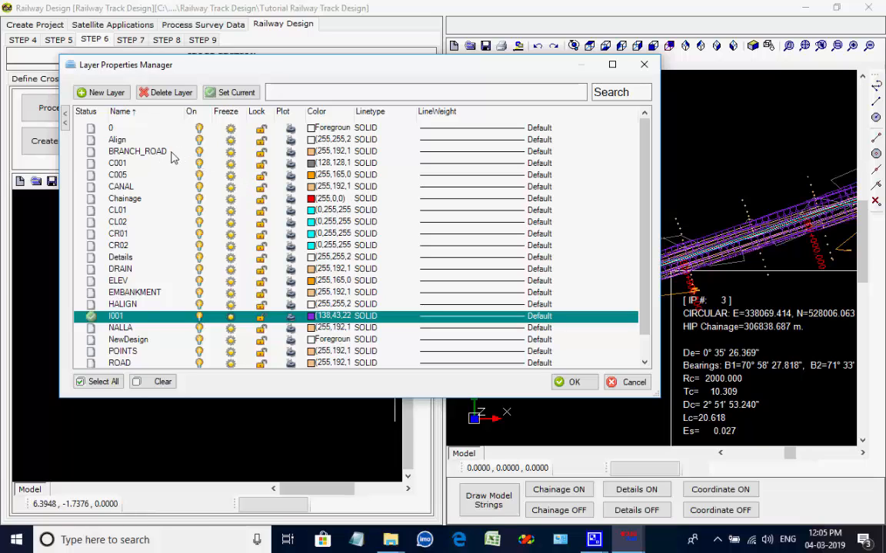
click(199, 152)
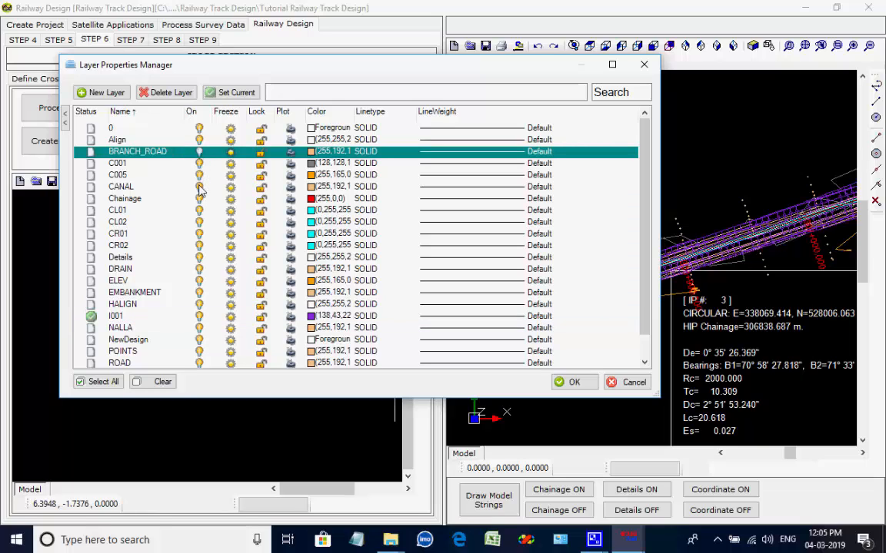
click(199, 188)
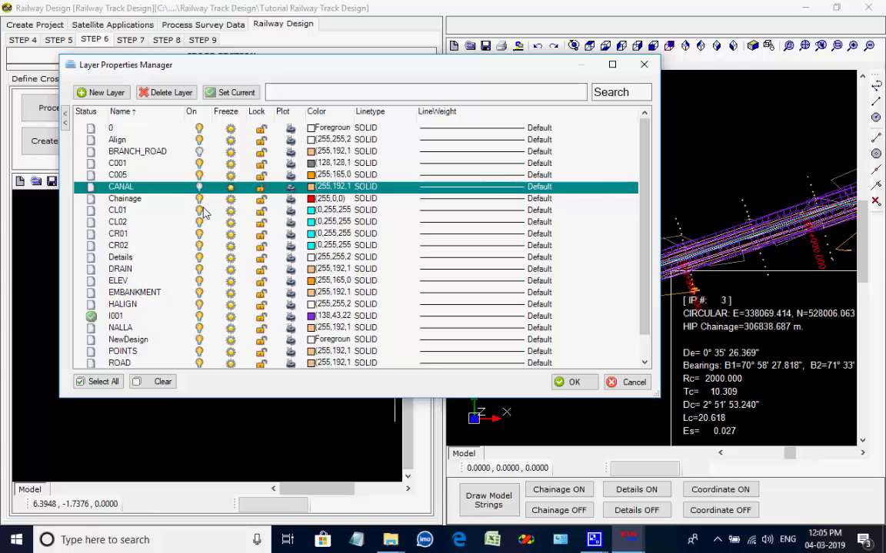
click(199, 269)
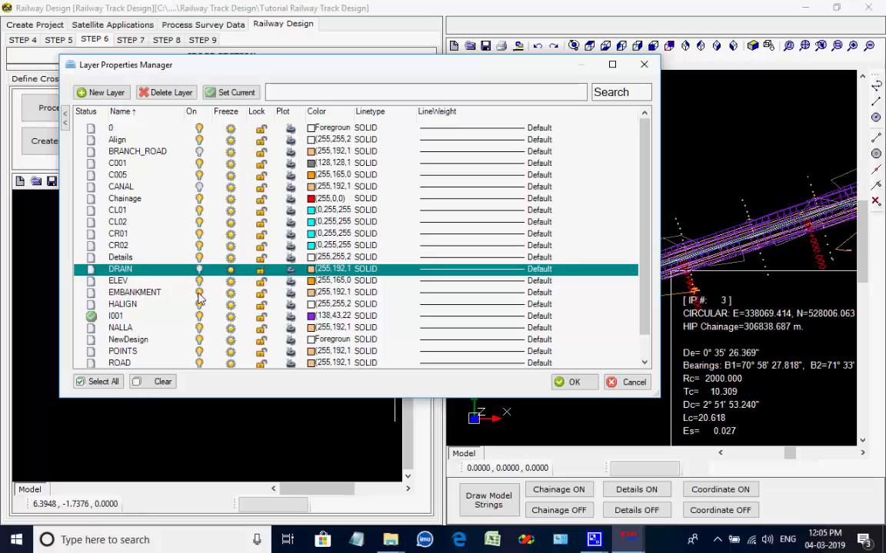
click(198, 294)
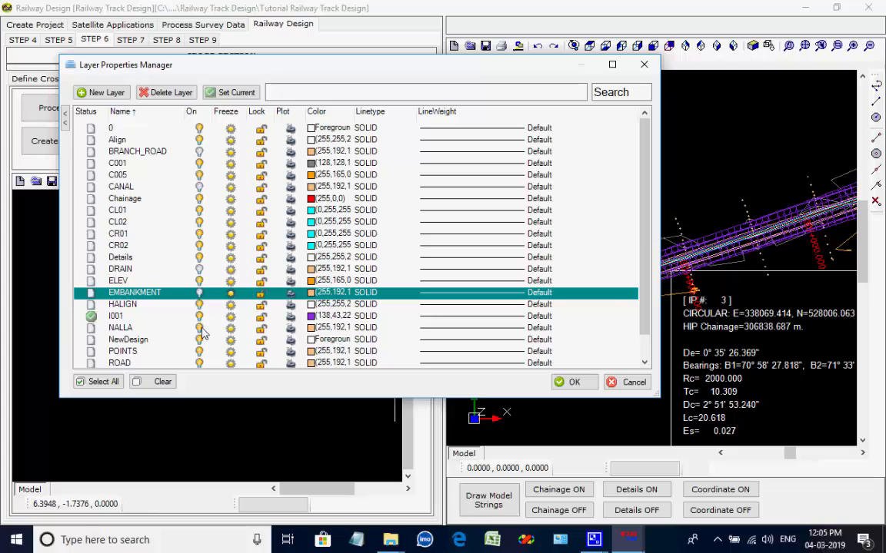
click(200, 328)
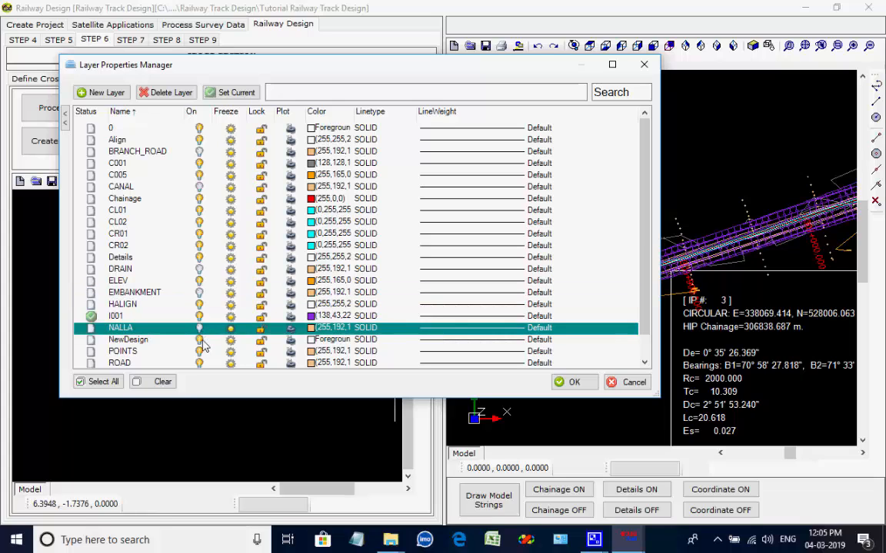
Turn off the POINTS, ROAD and SHOULDER layers as well and apply the layer settings
click(200, 340)
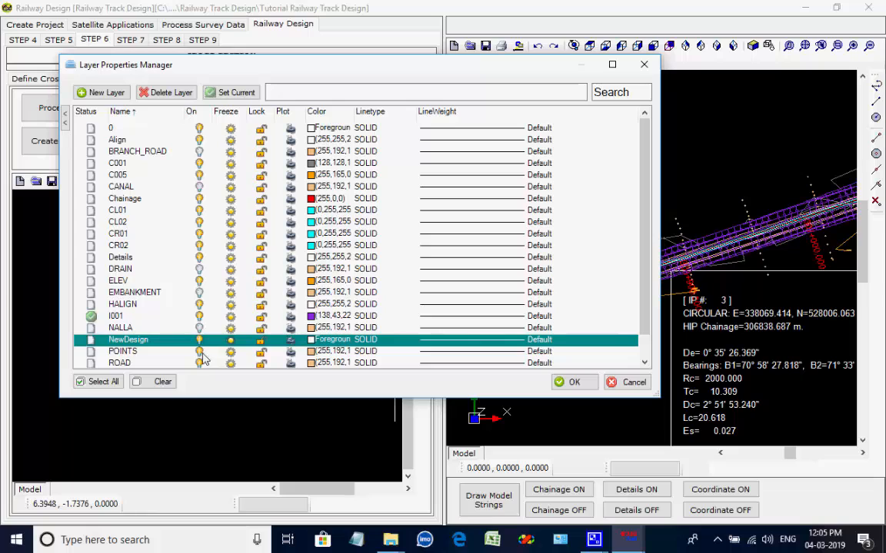
click(199, 351)
scroll(238, 329, down, 1)
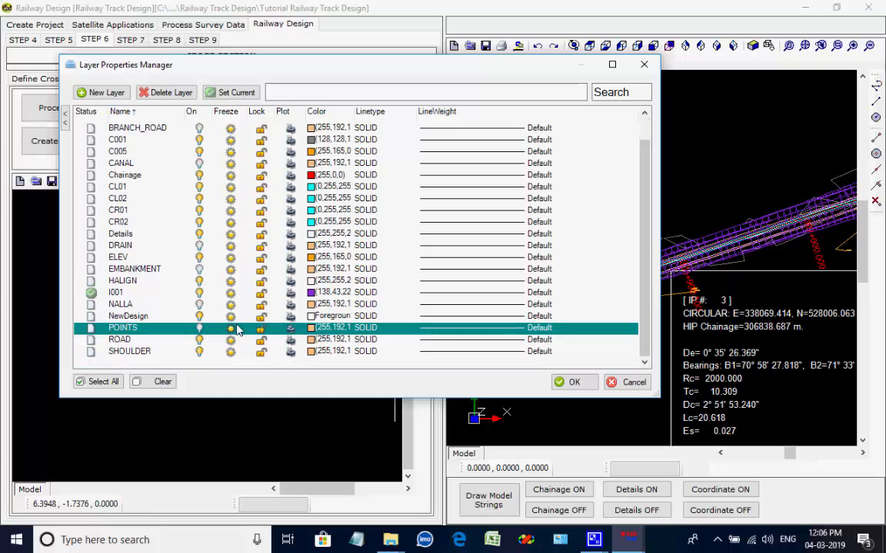
click(199, 340)
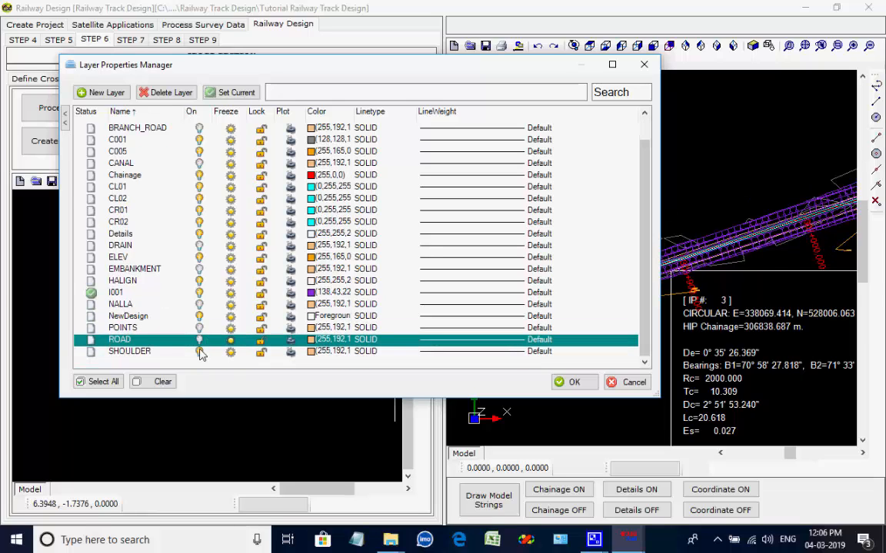
click(200, 352)
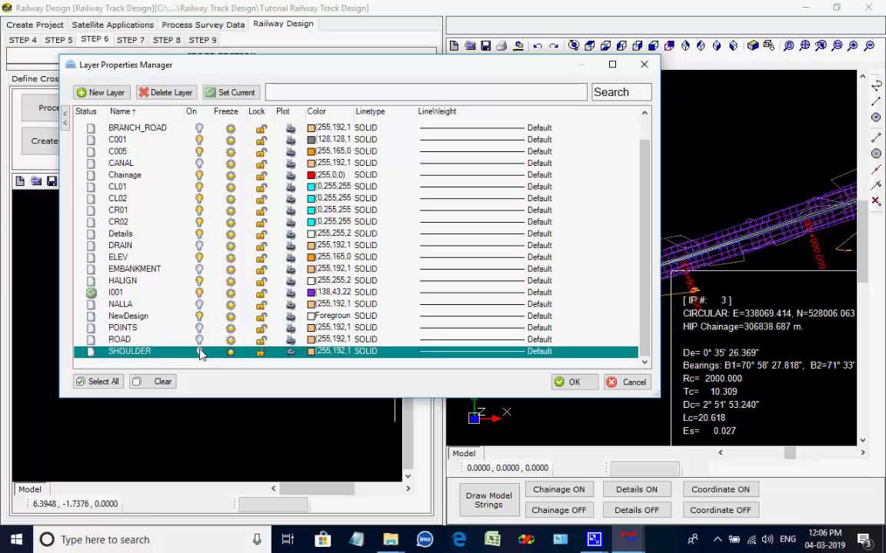
click(574, 382)
Inspect the track design strings and embankment slopes without the survey features, between about chainages 306+500 and 307+300
scroll(622, 319, up, 3)
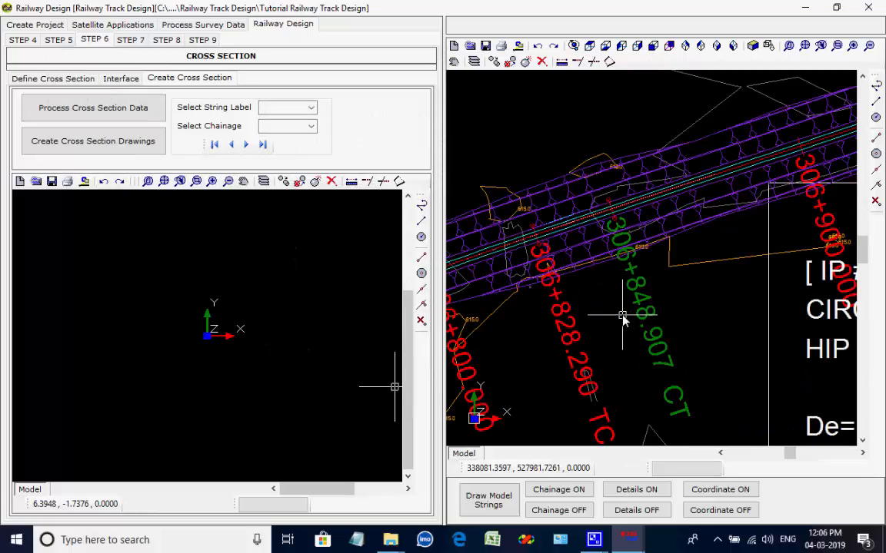
scroll(643, 223, down, 3)
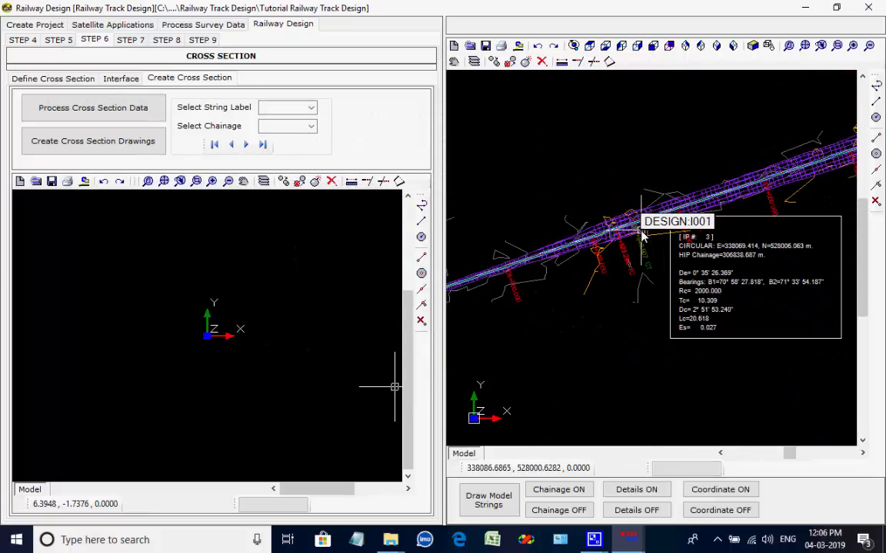
mouse_move(777, 192)
middle_down()
mouse_move(564, 238)
mouse_move(530, 230)
middle_up()
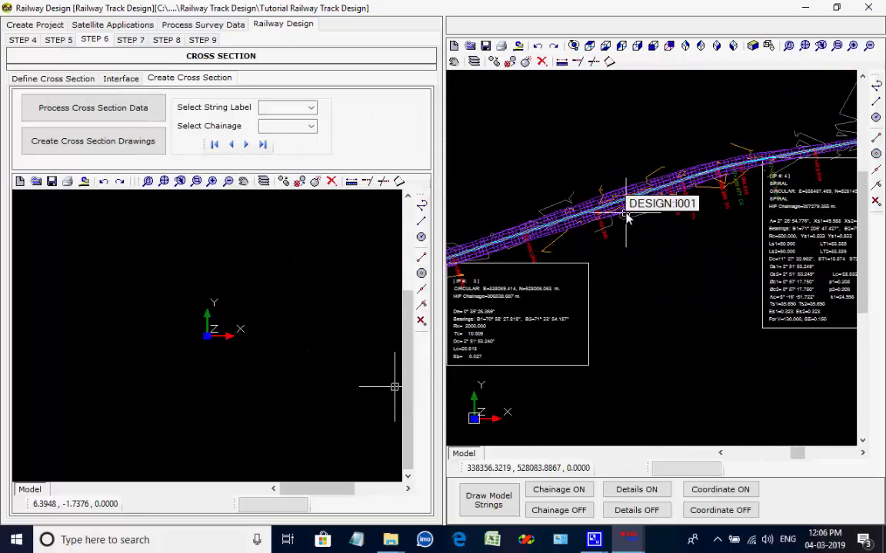
middle_drag(696, 209, 515, 235)
scroll(684, 148, down, 2)
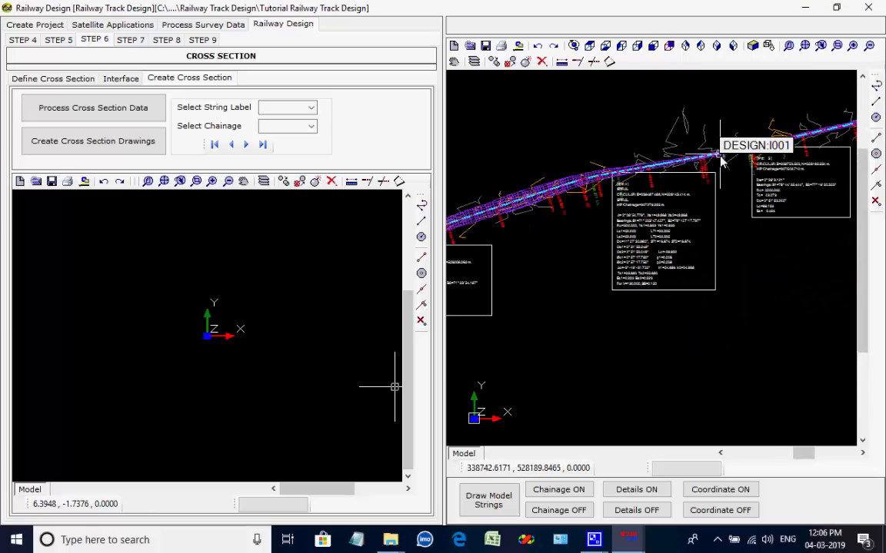
scroll(720, 156, down, 1)
scroll(588, 196, up, 4)
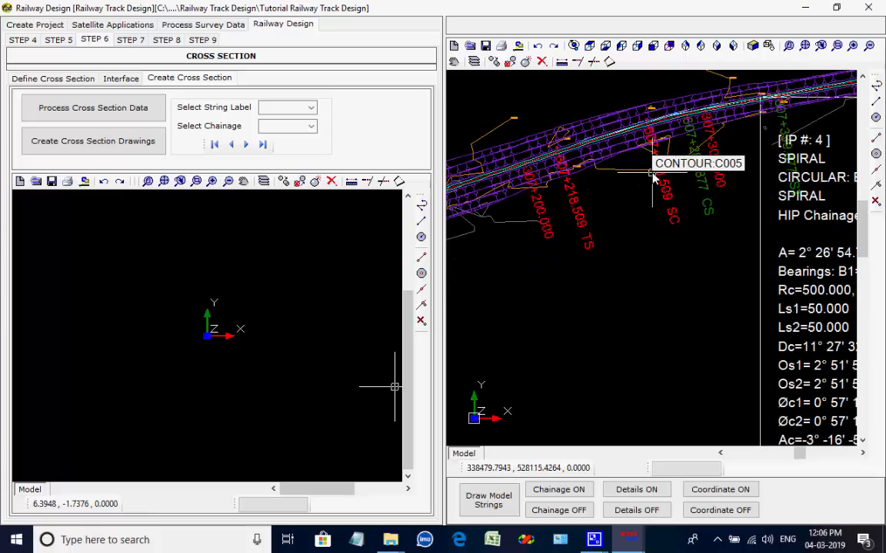
scroll(652, 180, down, 2)
scroll(652, 179, down, 3)
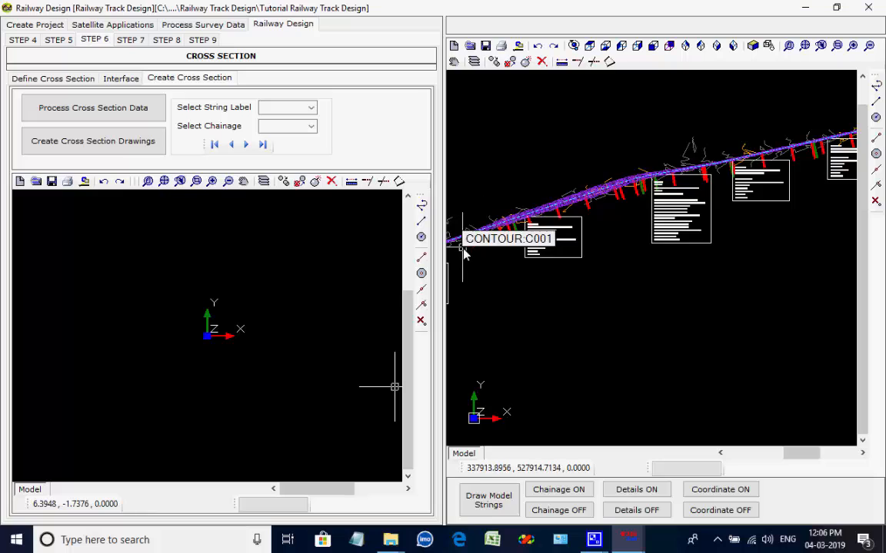
middle_drag(461, 238, 700, 196)
scroll(662, 192, up, 5)
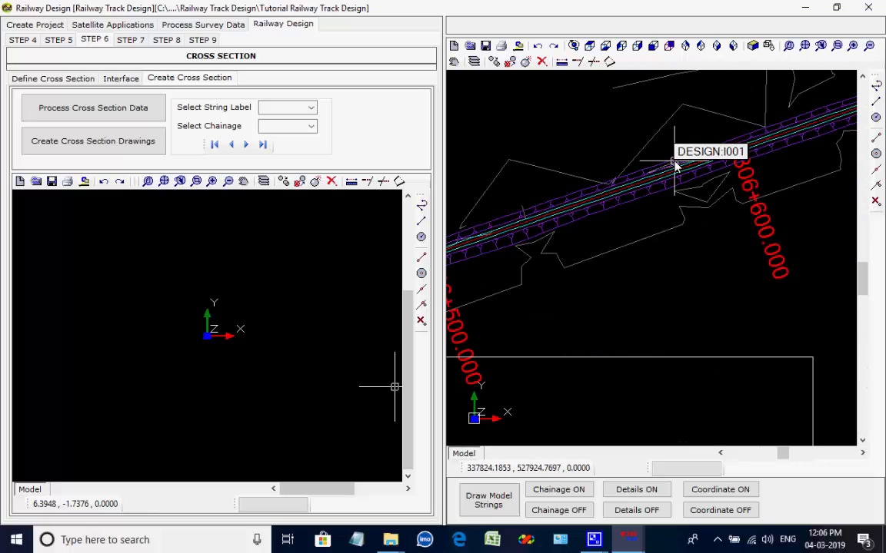
scroll(673, 164, down, 5)
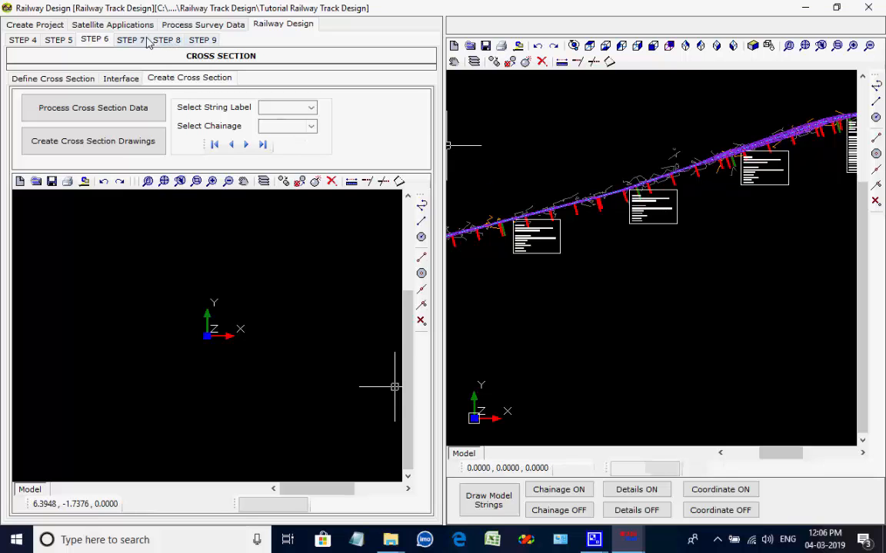
Create the cross section drawings and display the section of string I001 at chainage 306800
click(114, 147)
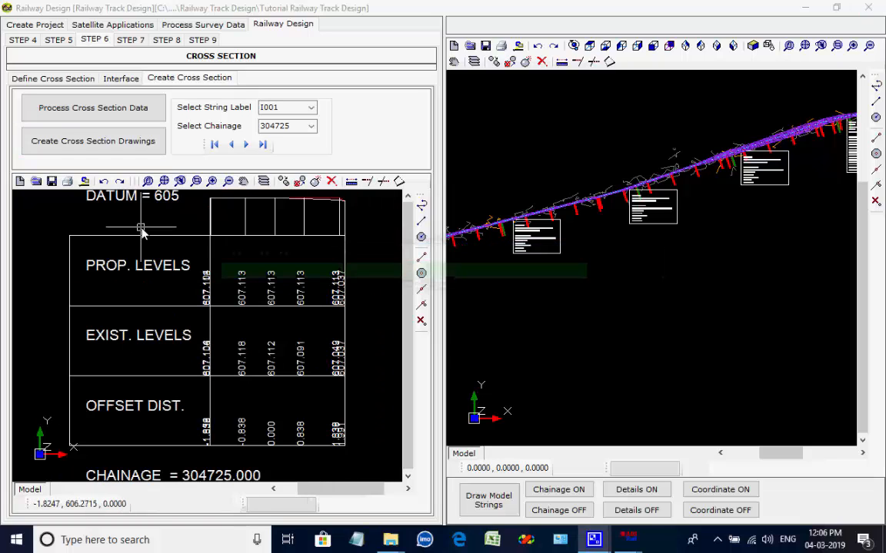
click(312, 127)
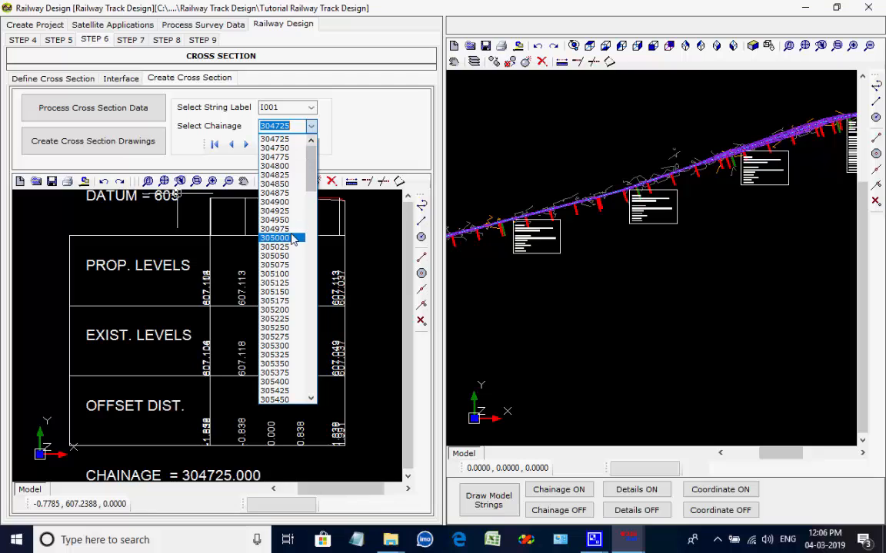
scroll(290, 292, down, 15)
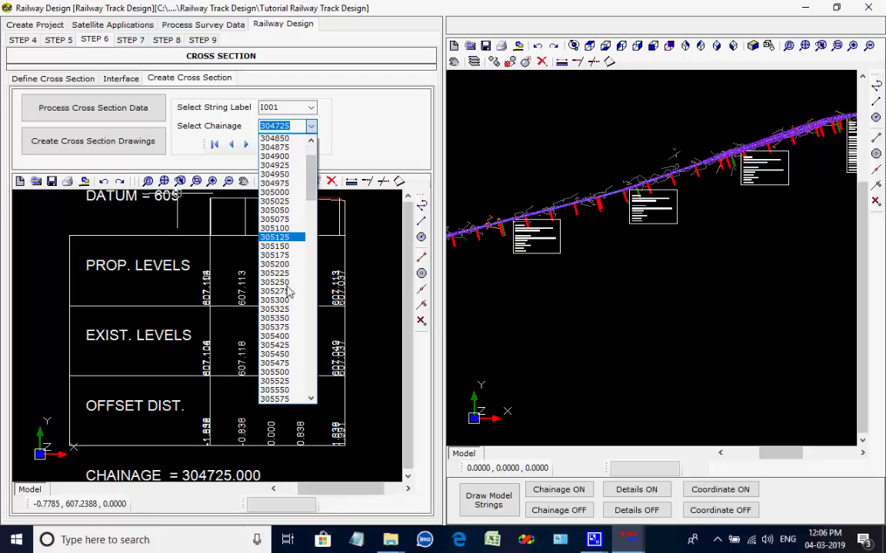
scroll(286, 292, down, 5)
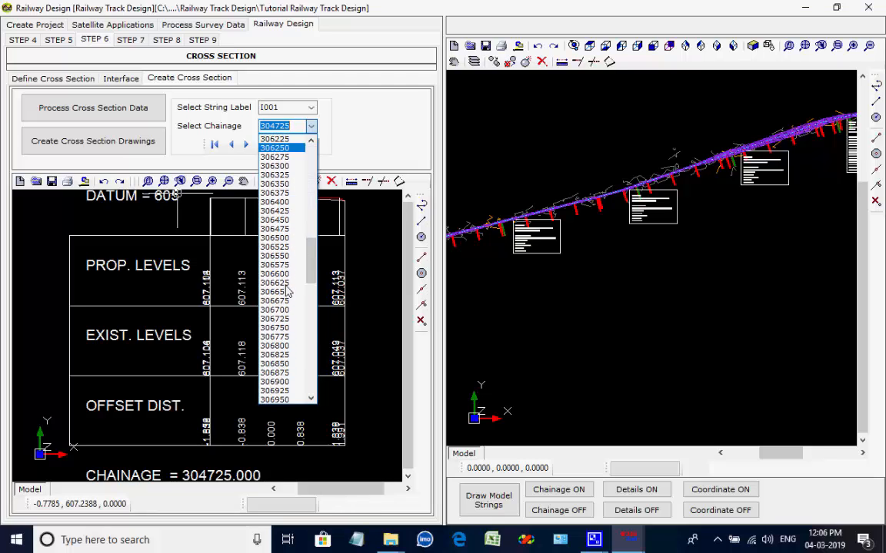
click(276, 346)
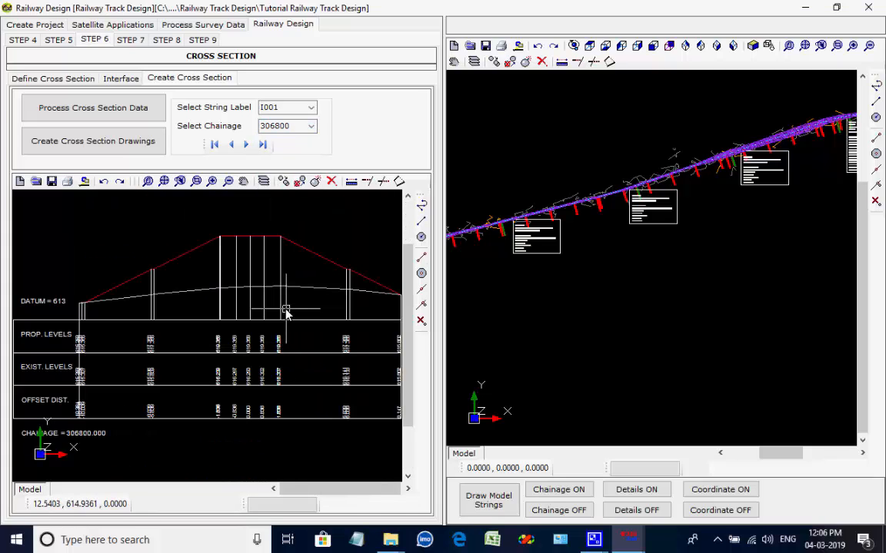
scroll(286, 312, down, 1)
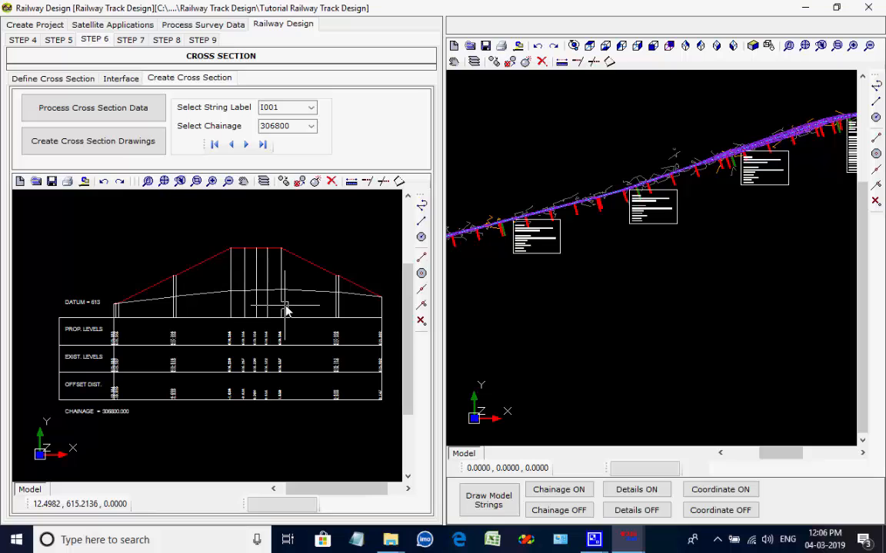
Display the cross section of string I001 at chainage 307400
click(311, 126)
scroll(272, 254, up, 3)
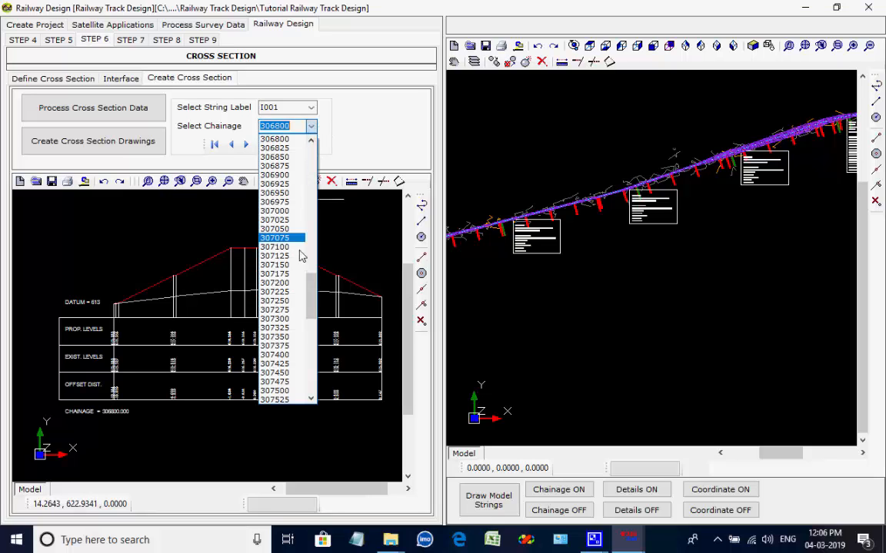
click(286, 357)
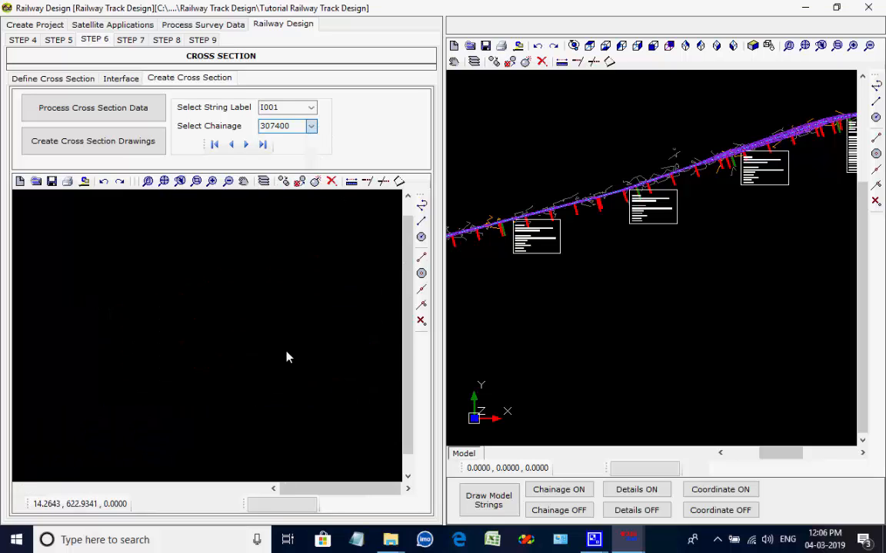
Display the cross section of string I001 at chainage 305550
click(311, 126)
scroll(296, 223, up, 20)
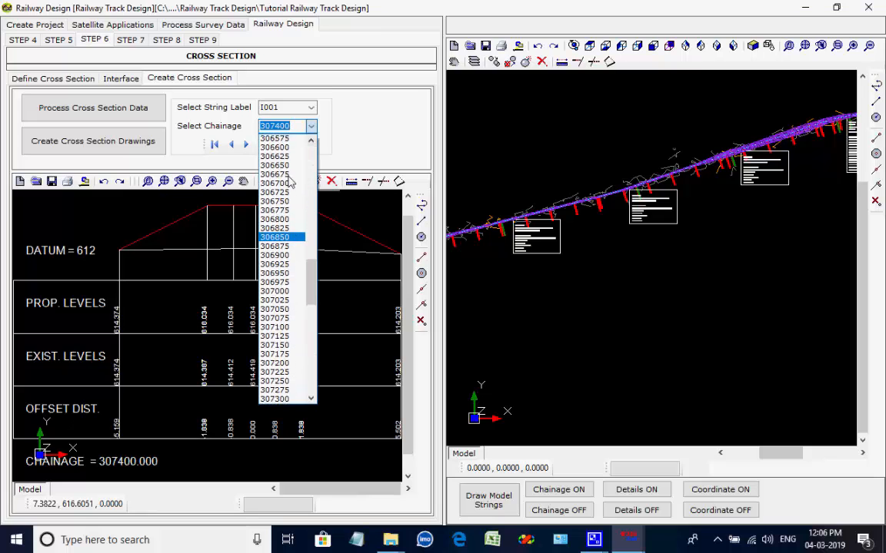
click(284, 180)
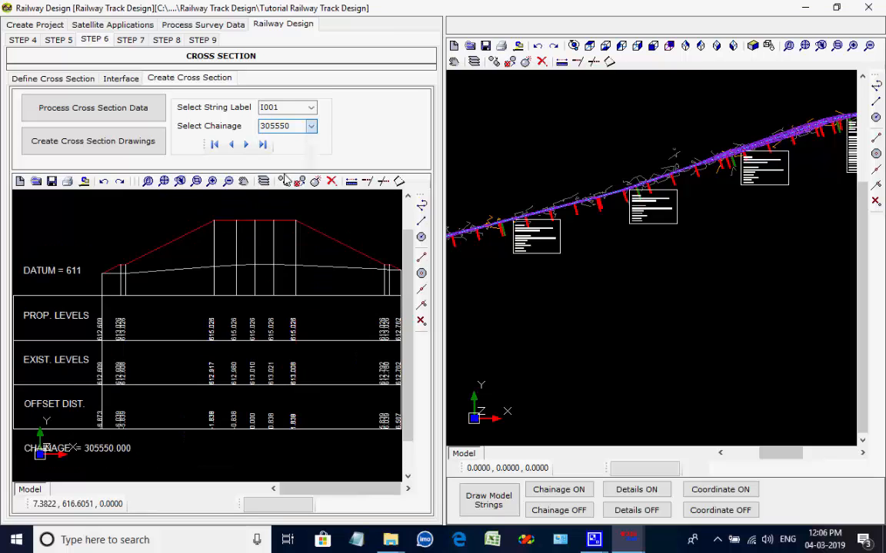
Display the cross section of string I001 at chainage 304800 and examine its proposed levels, existing levels and offset distances
click(312, 130)
scroll(283, 174, up, 10)
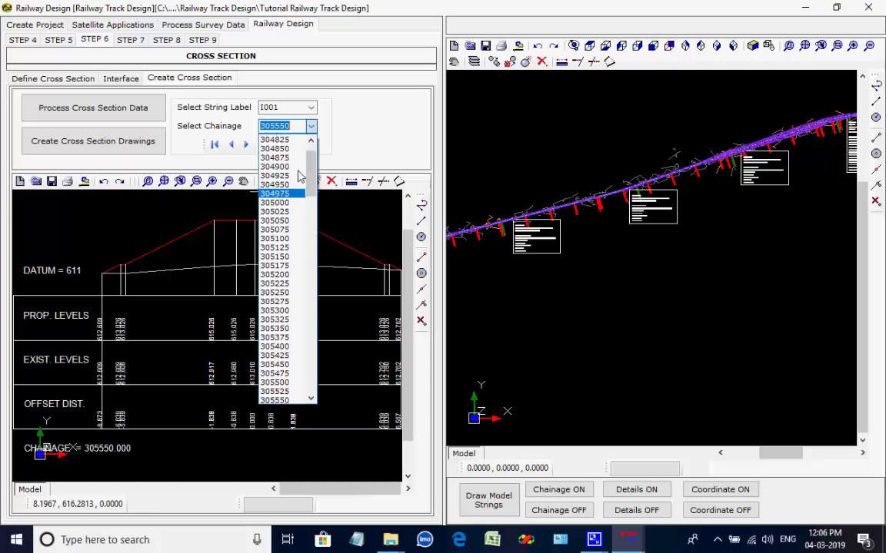
click(281, 167)
scroll(283, 248, down, 3)
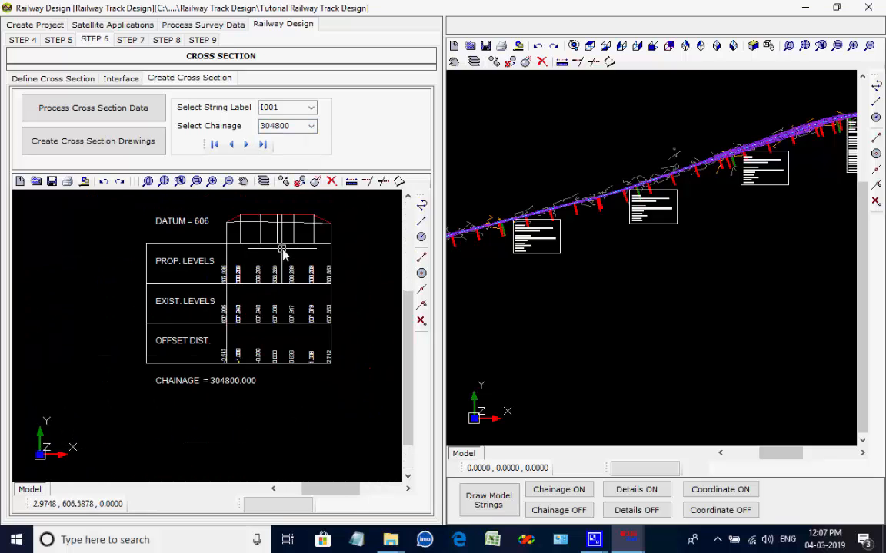
scroll(283, 246, up, 5)
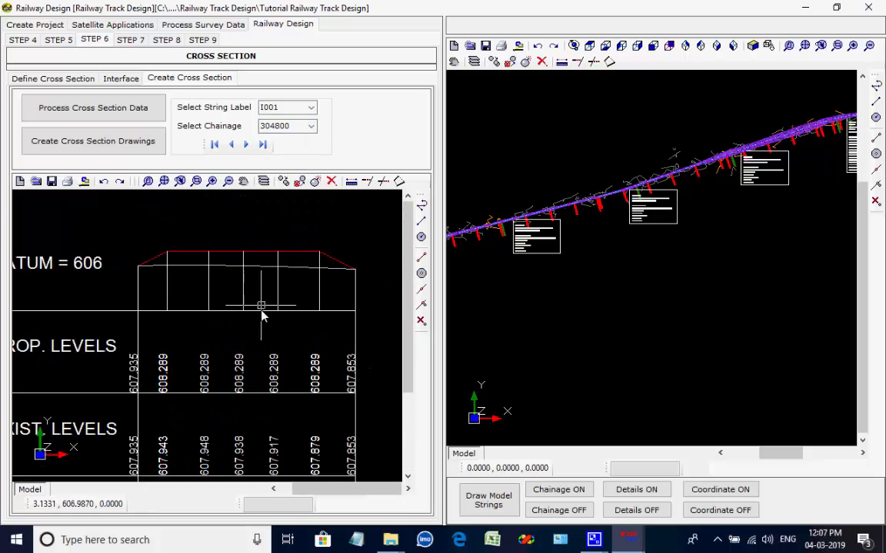
scroll(308, 277, down, 5)
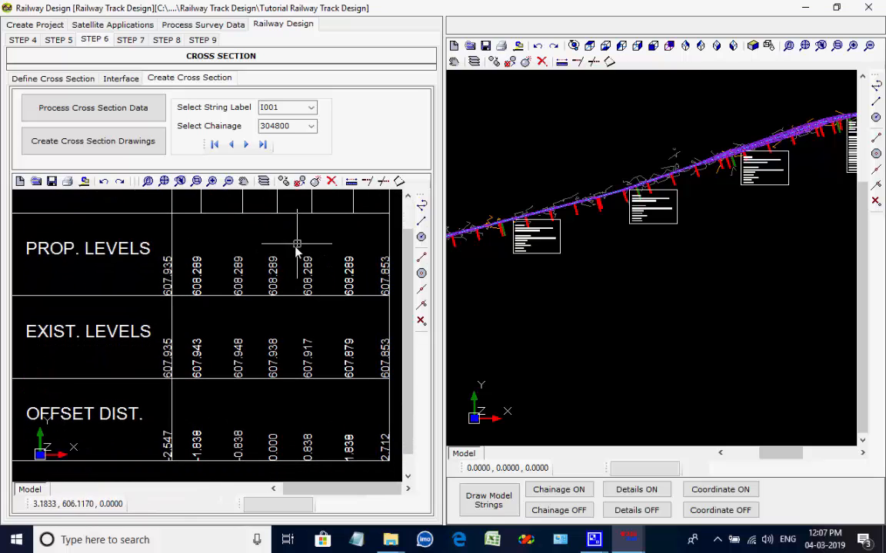
scroll(284, 254, up, 2)
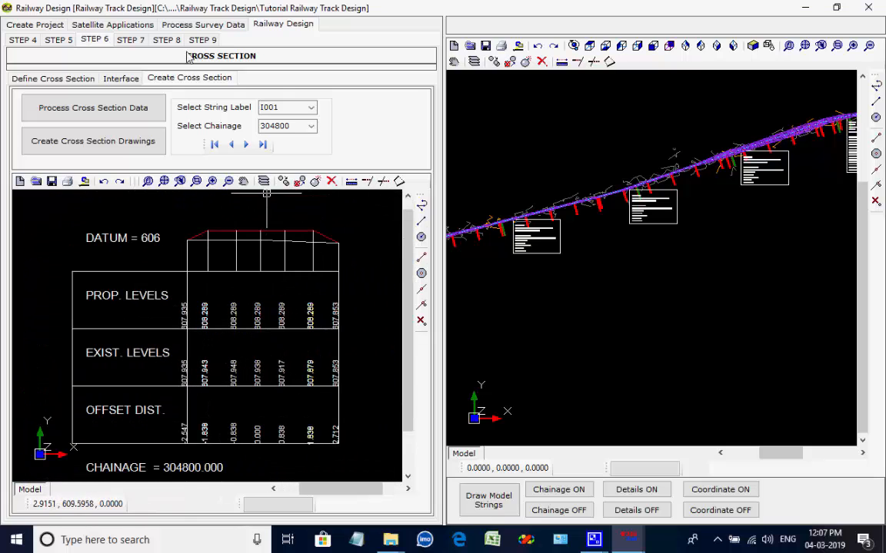
Process the earthwork volume and mass haul data and show the chainage-wise cut and fill quantities in the volume report
click(133, 40)
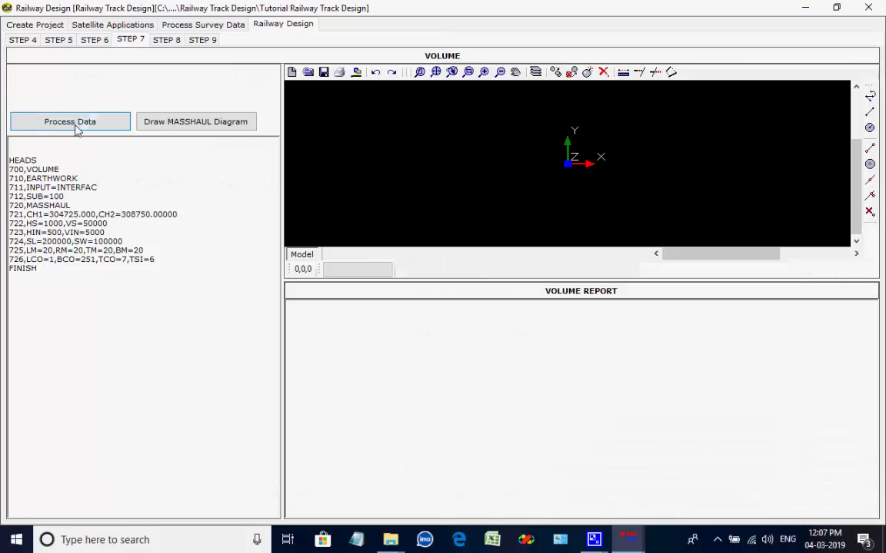
drag(80, 179, 9, 179)
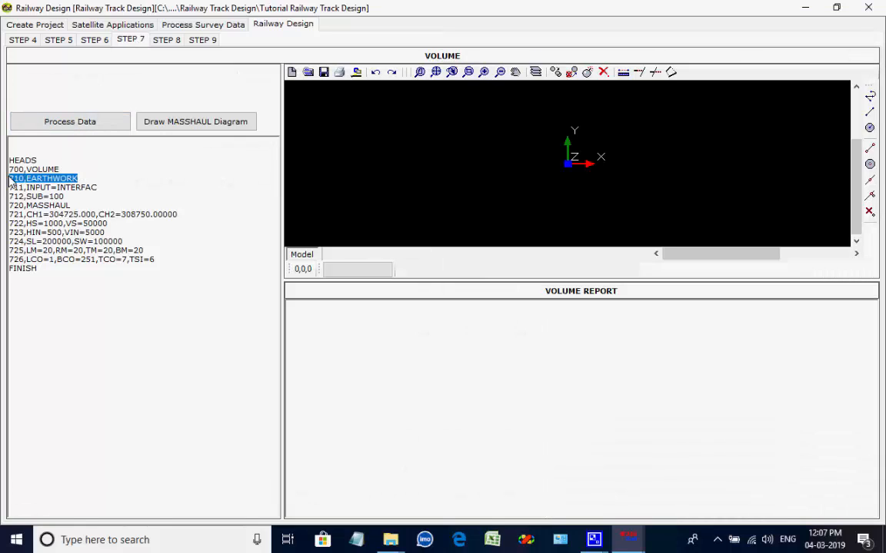
click(85, 180)
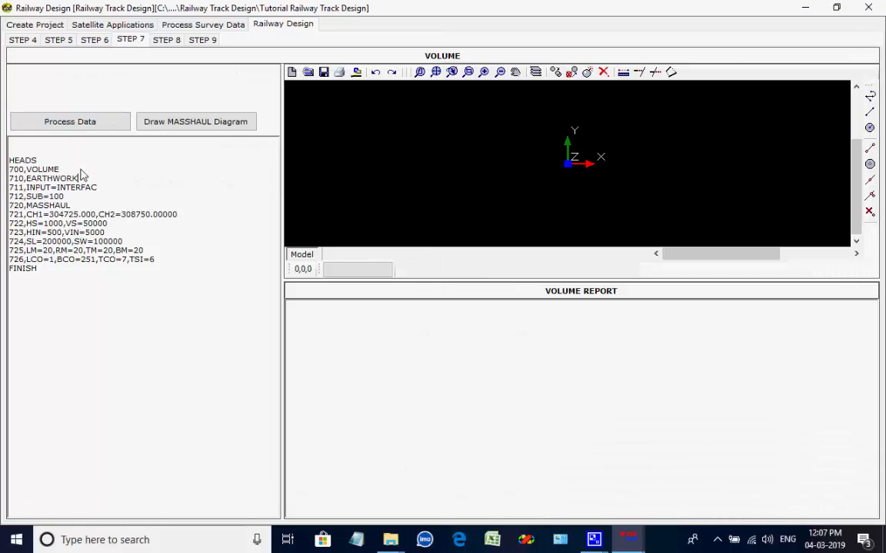
drag(80, 170, 2, 172)
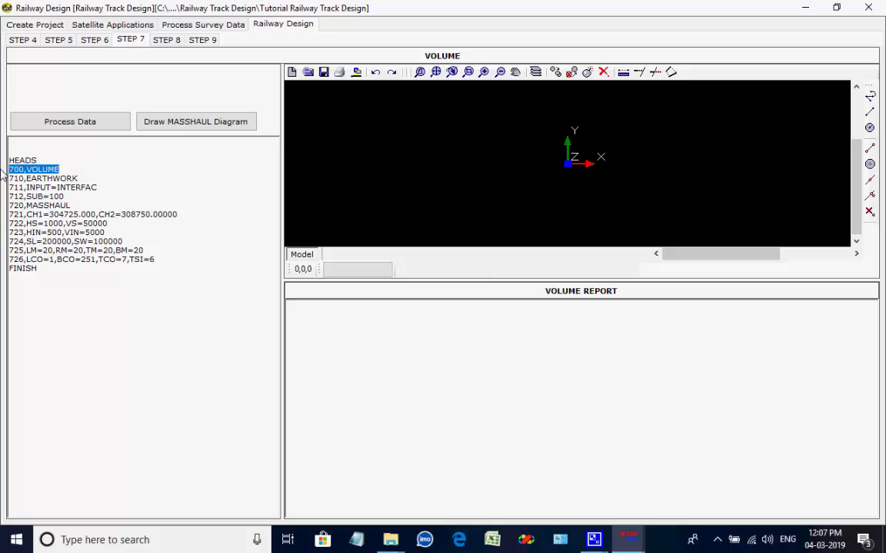
click(90, 174)
click(99, 128)
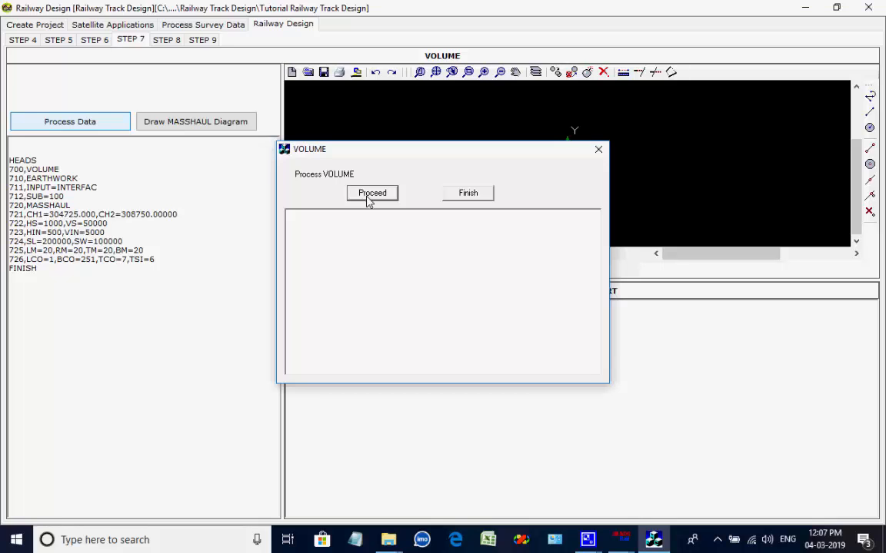
click(369, 194)
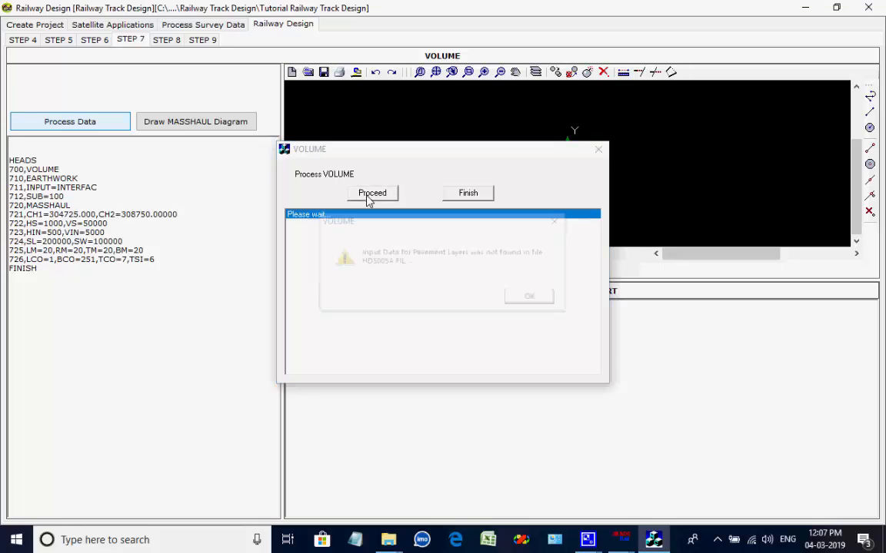
click(529, 300)
click(536, 301)
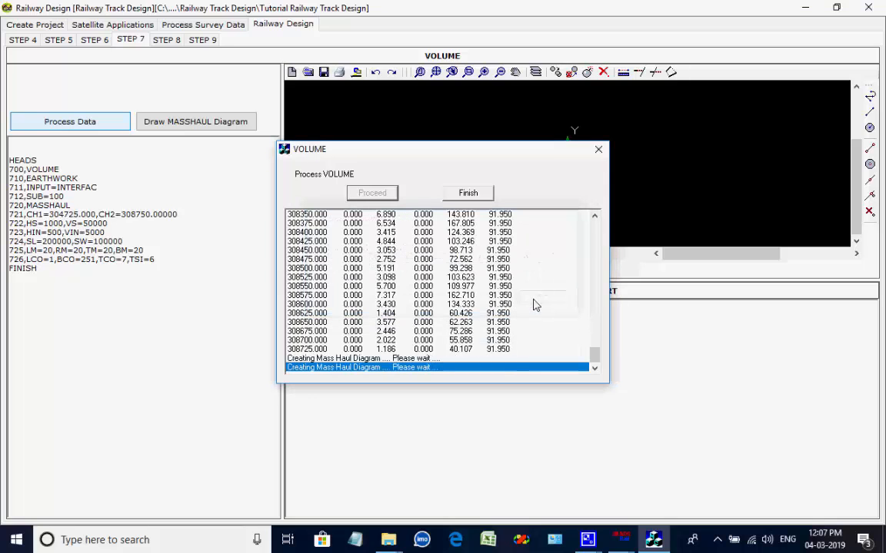
click(485, 195)
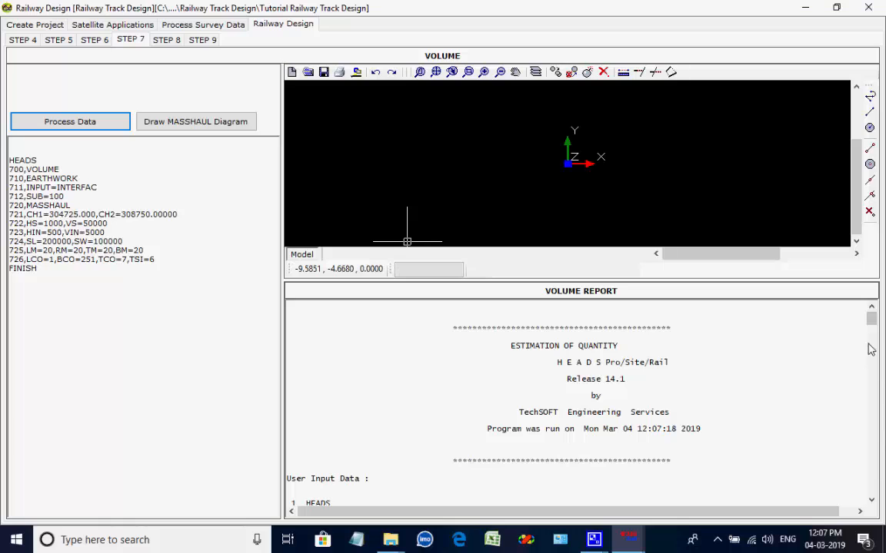
drag(871, 322, 874, 343)
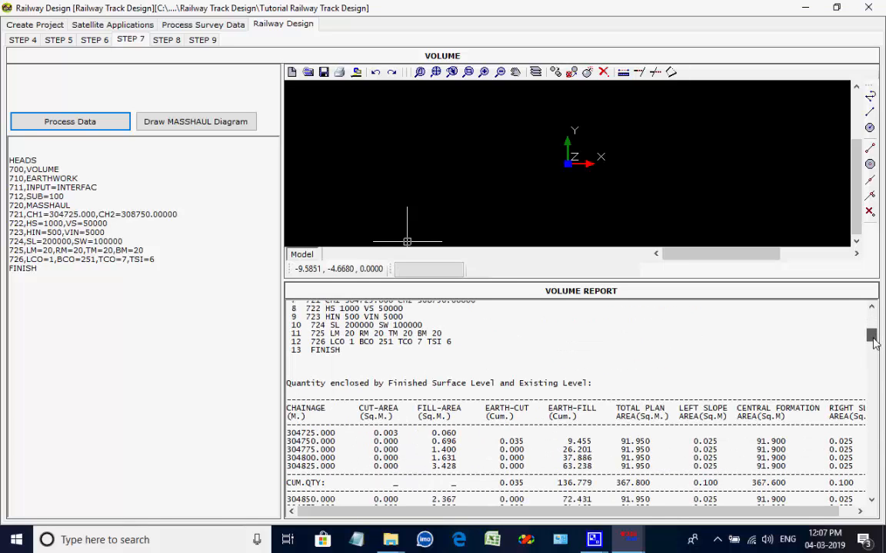
drag(874, 343, 851, 349)
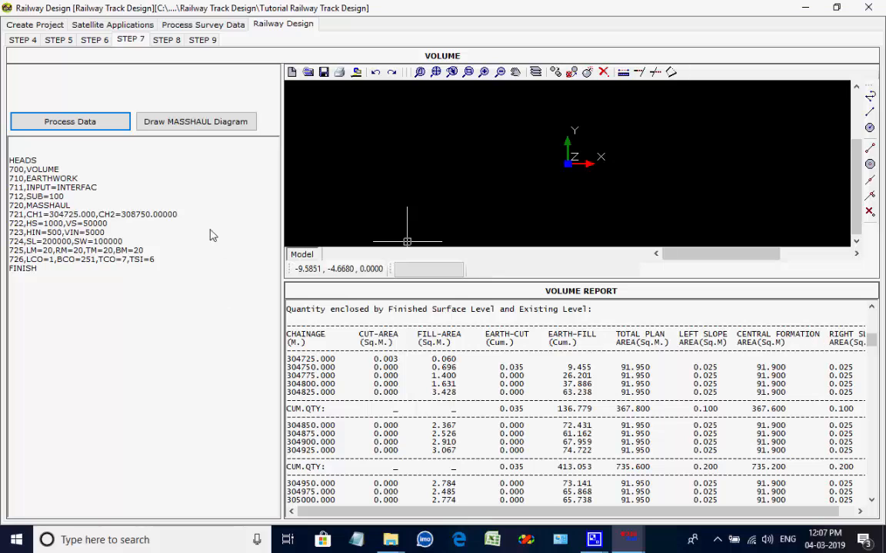
Process the horizontal alignment schematic drawing for string M001 of model DESIGN
click(168, 41)
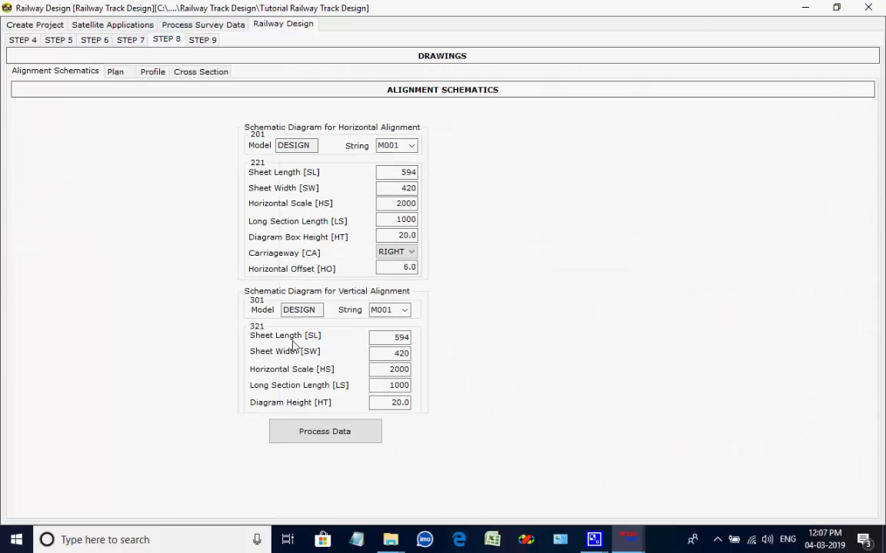
click(318, 437)
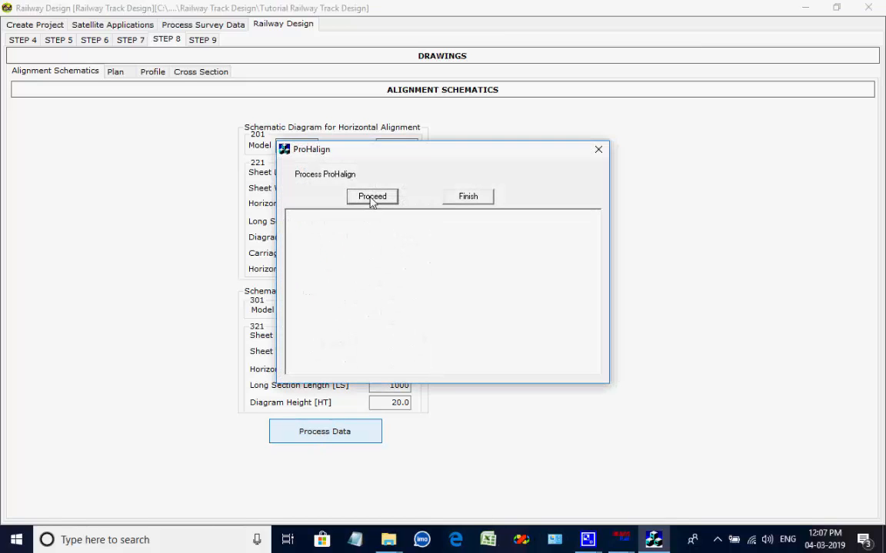
click(372, 197)
click(536, 300)
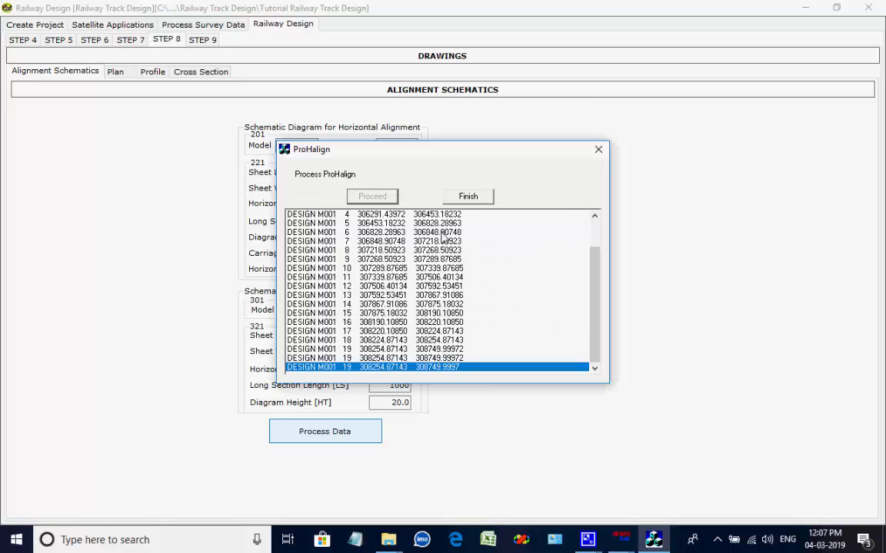
click(477, 197)
Process the vertical alignment schematic drawing for string M001 of model DESIGN
click(323, 435)
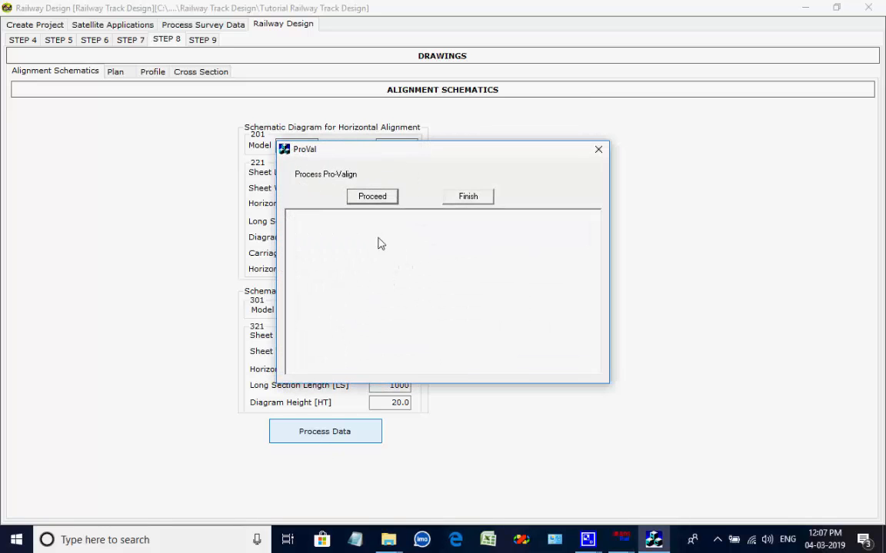
click(375, 199)
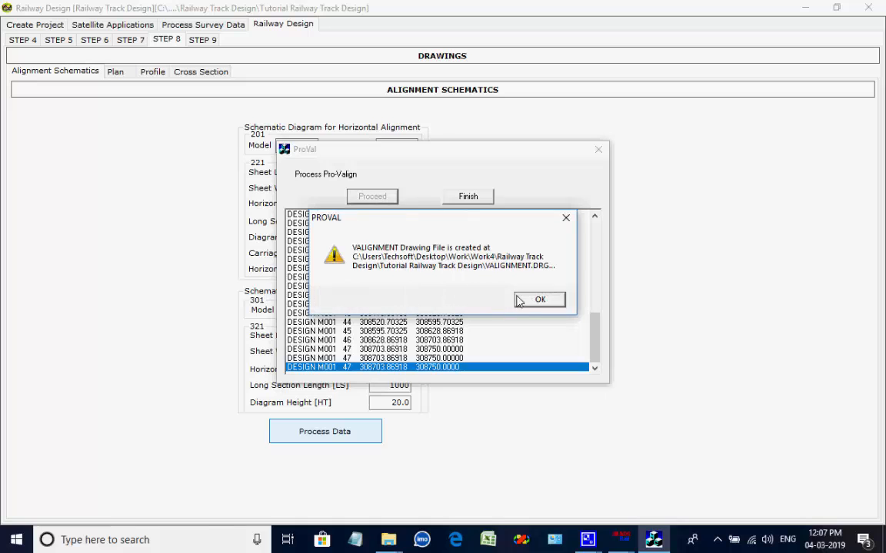
click(526, 302)
click(469, 197)
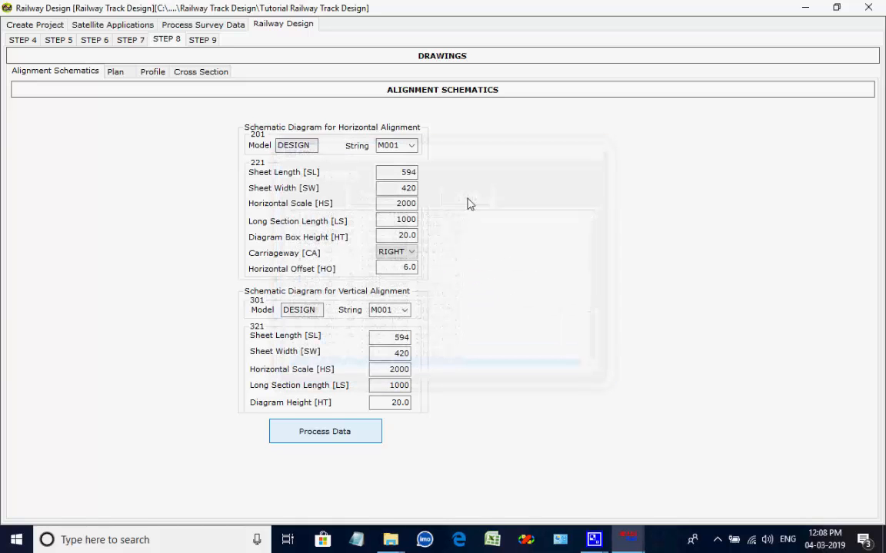
Create the plan drawing from the listed DESIGN strings with the preset grid, HIP and chainage settings
click(114, 73)
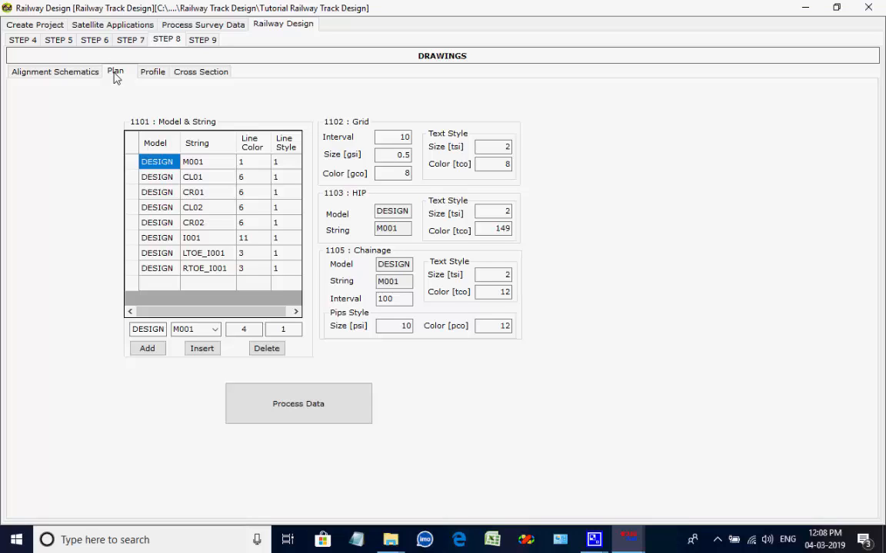
click(287, 409)
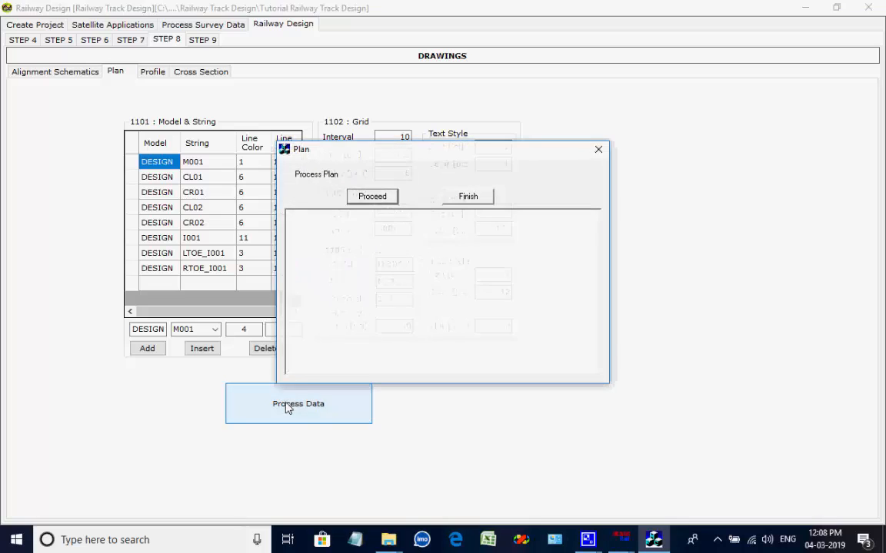
click(372, 198)
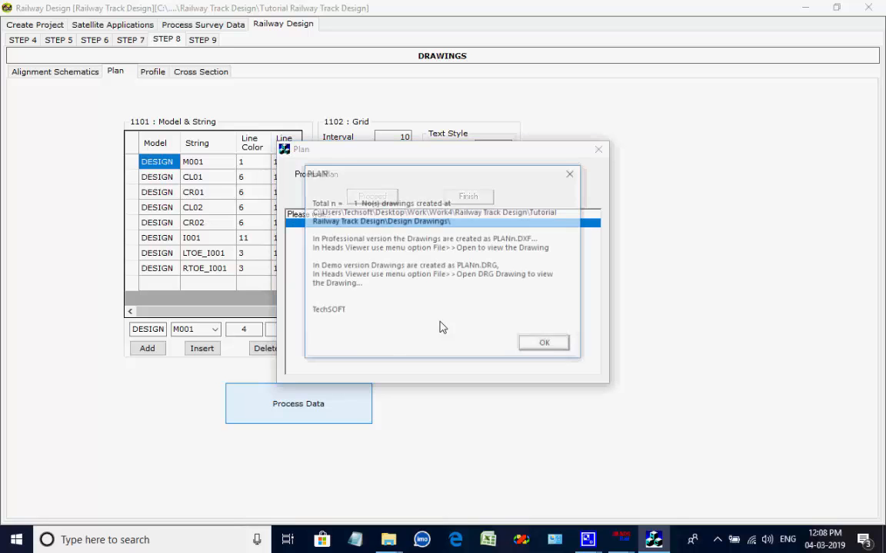
click(543, 346)
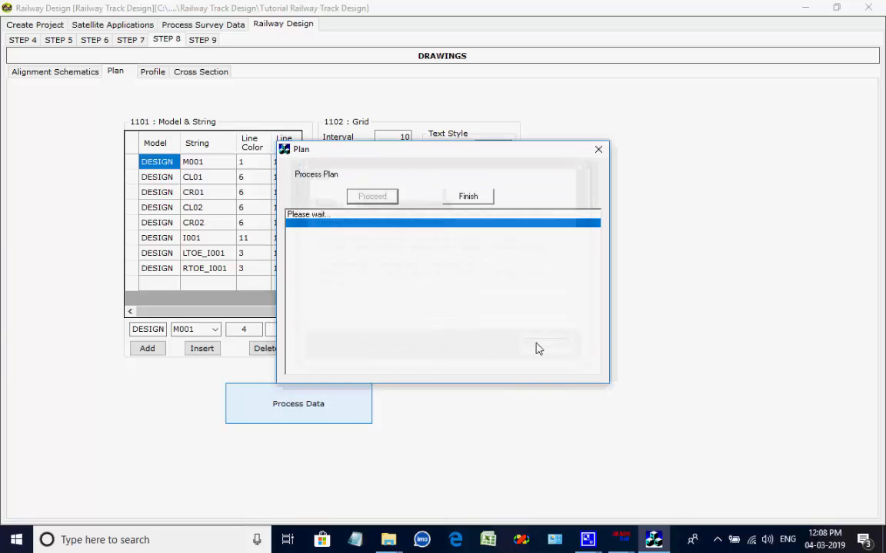
click(472, 200)
Create the longitudinal profile drawing with M001 as control line, using the preset chainage, scale and sheet settings
click(158, 73)
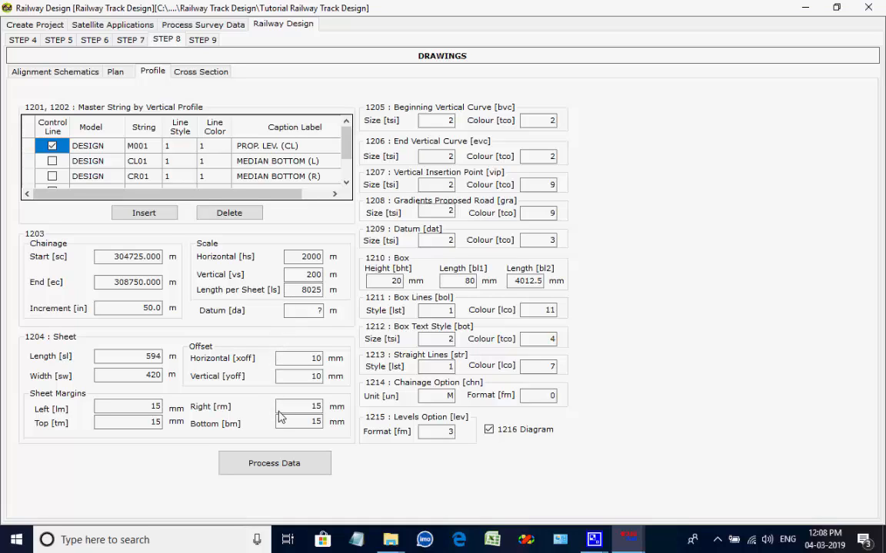
click(269, 466)
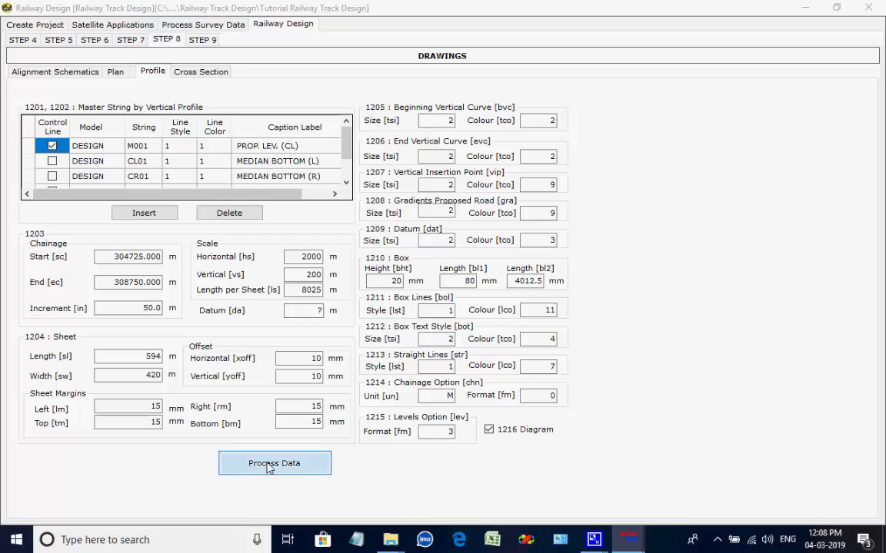
click(369, 199)
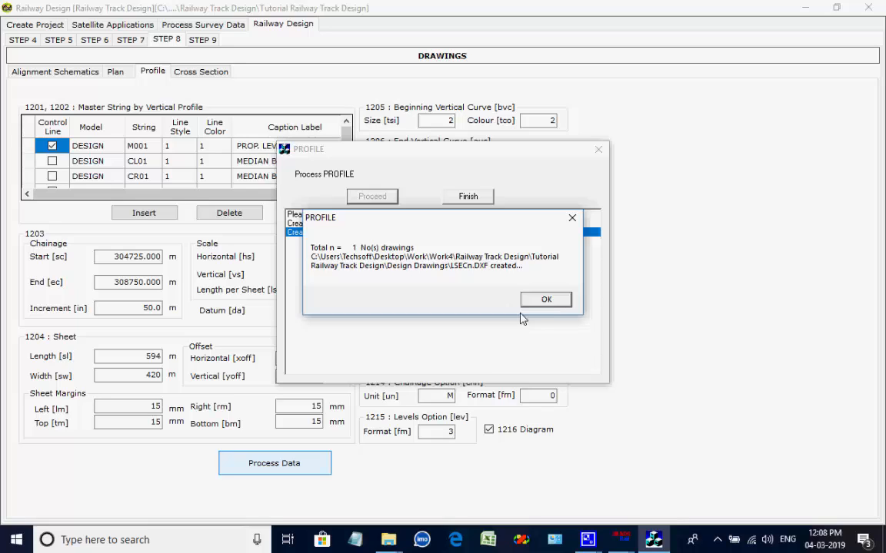
click(540, 299)
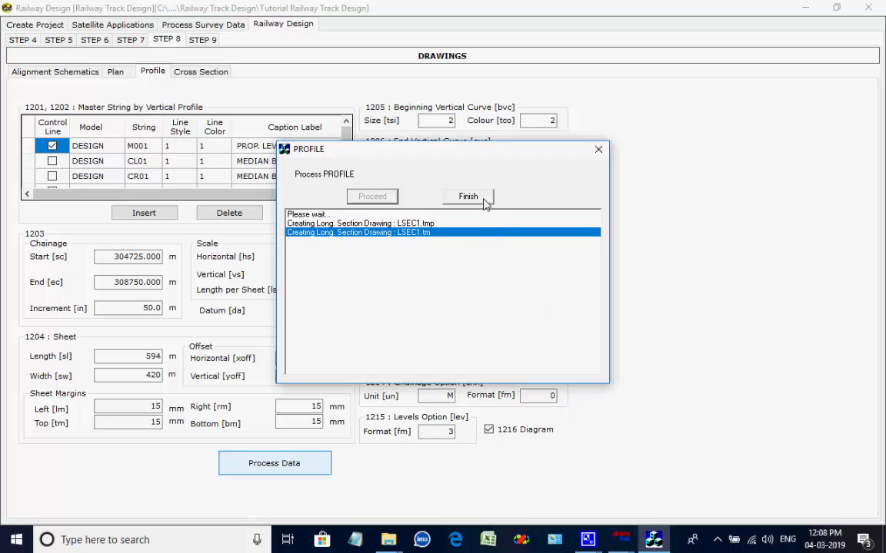
click(432, 197)
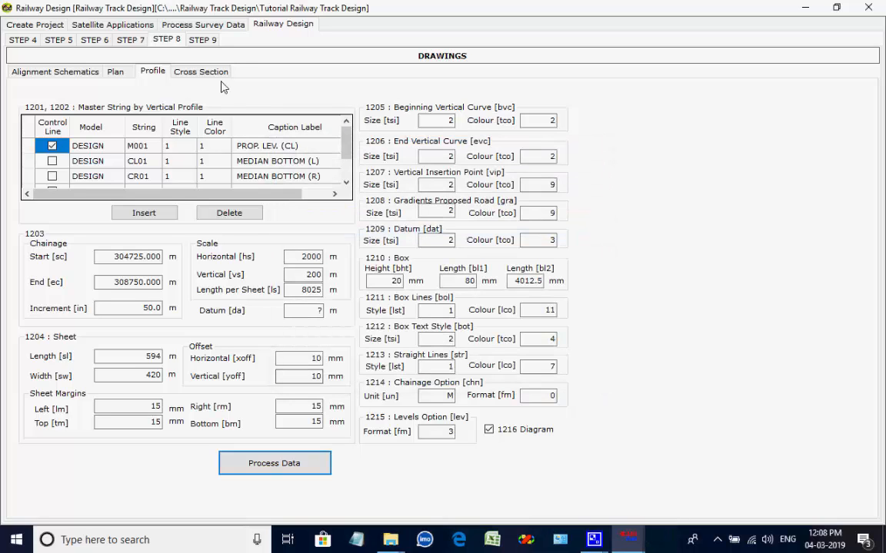
Create the cross section drawings from the INTERFACE data with label I001, using the preset chainage, scale and sheet settings
click(199, 72)
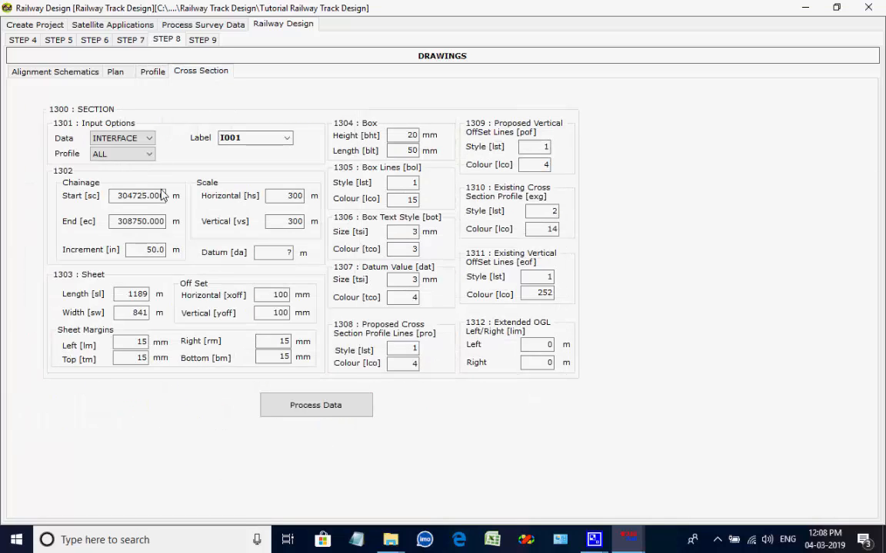
click(314, 408)
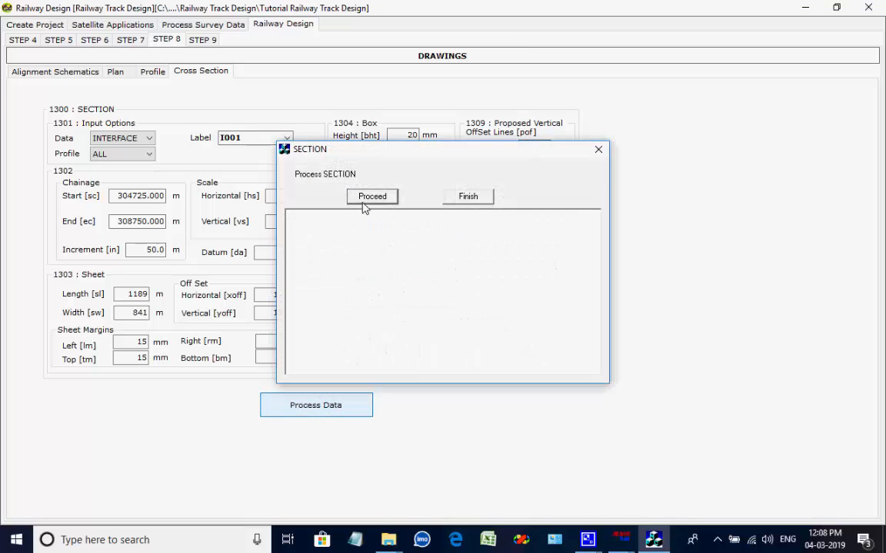
click(371, 197)
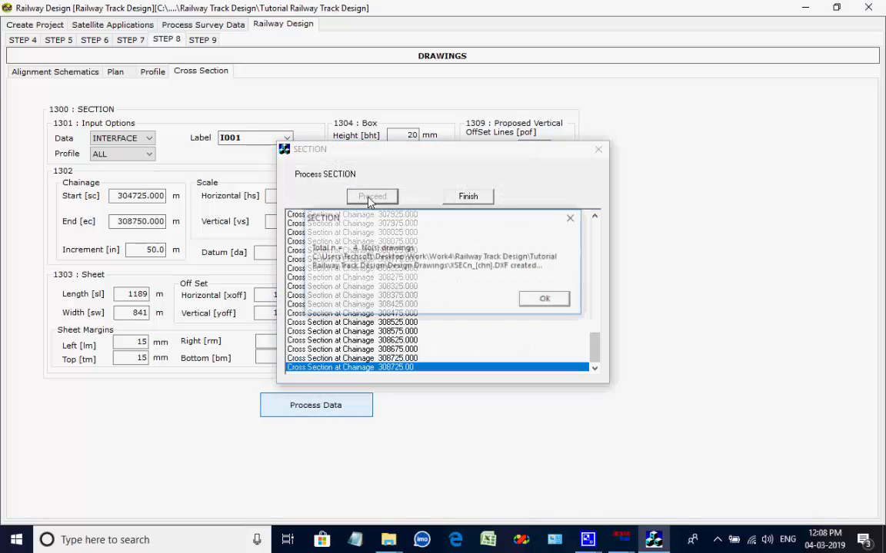
click(542, 300)
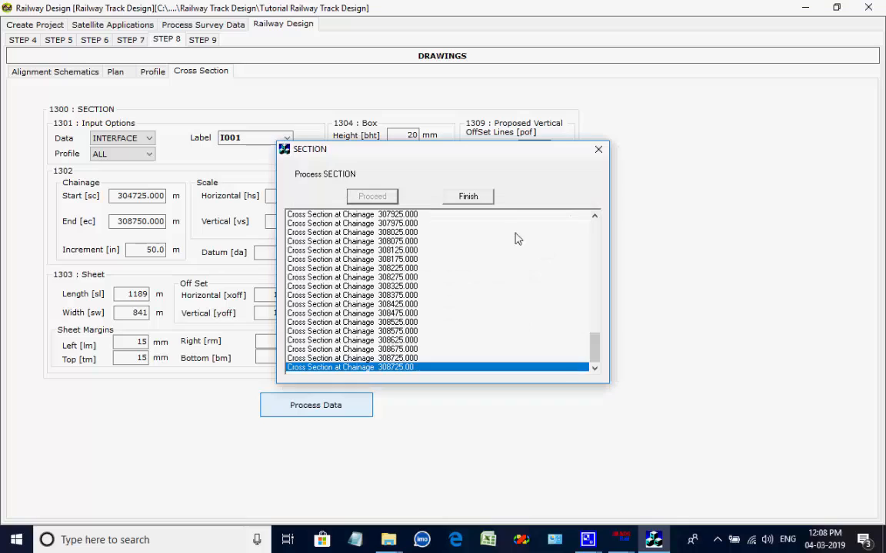
click(484, 196)
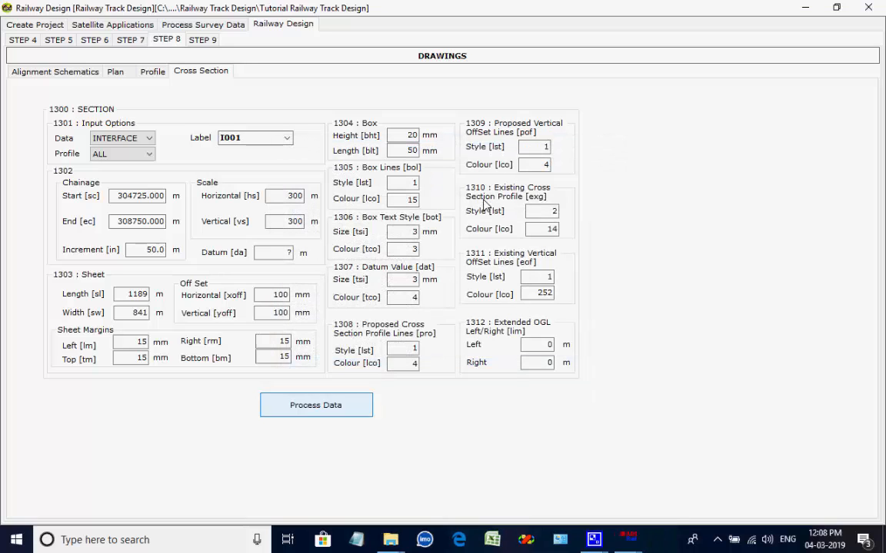
Create the project data file for the railway track design and look over its contents
click(205, 41)
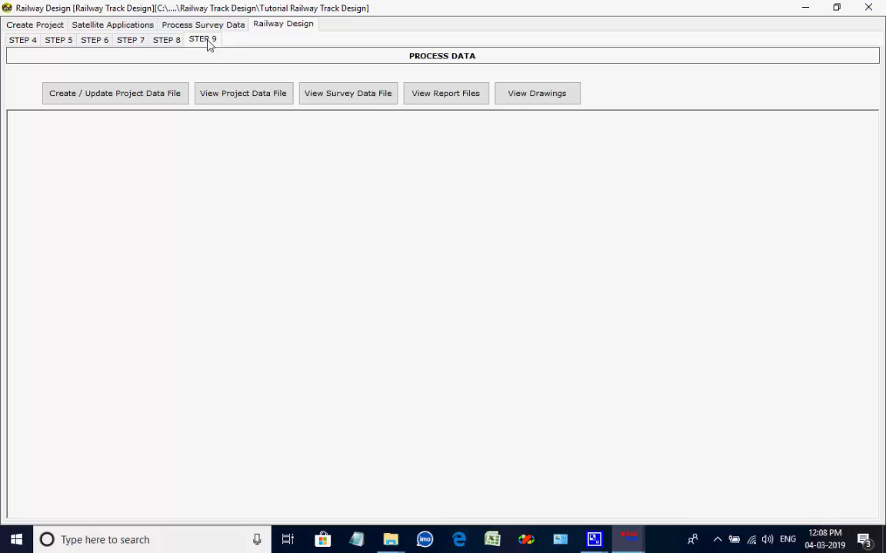
click(140, 98)
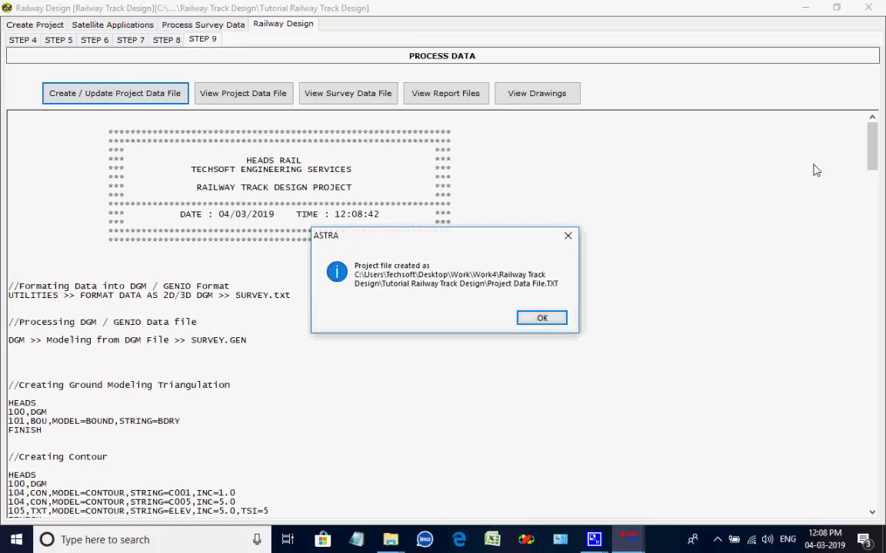
click(530, 321)
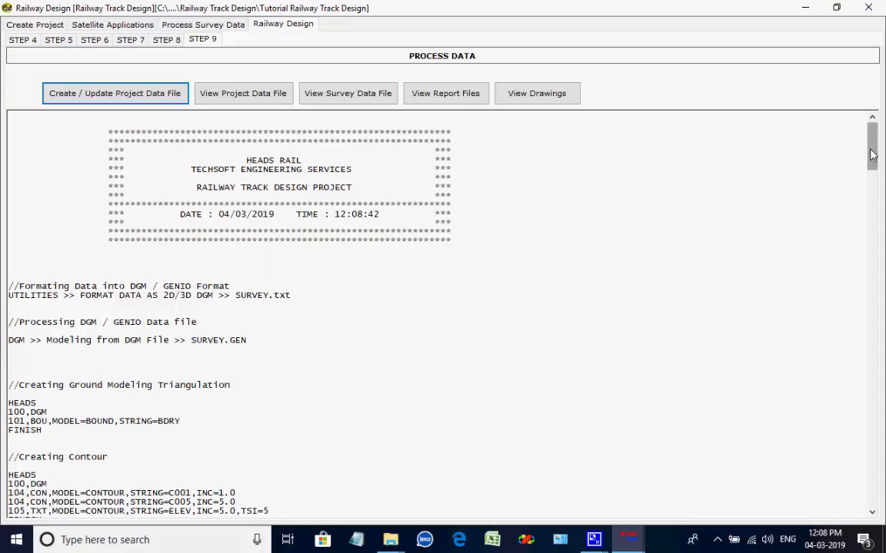
mouse_move(873, 149)
mouse_down()
mouse_move(880, 271)
mouse_move(864, 489)
mouse_move(871, 153)
mouse_up()
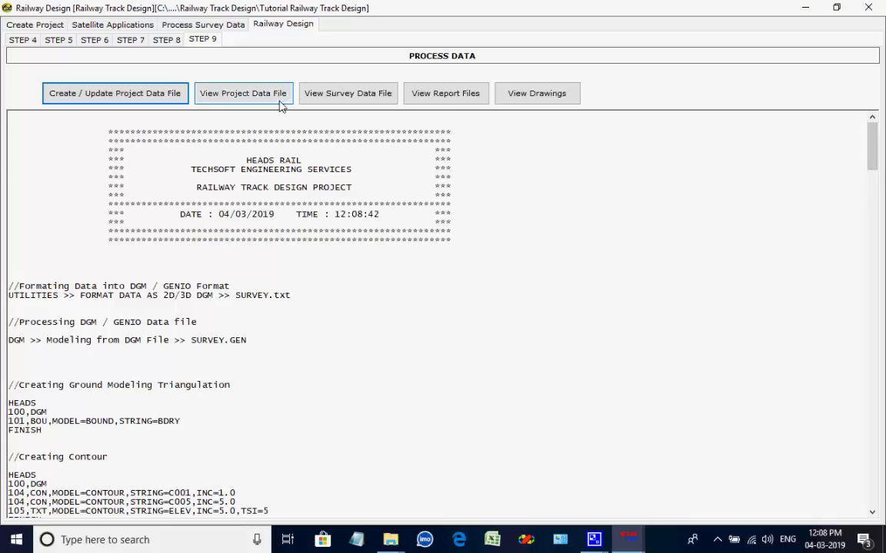
View the survey data file SURVEY.txt, then close it
click(312, 96)
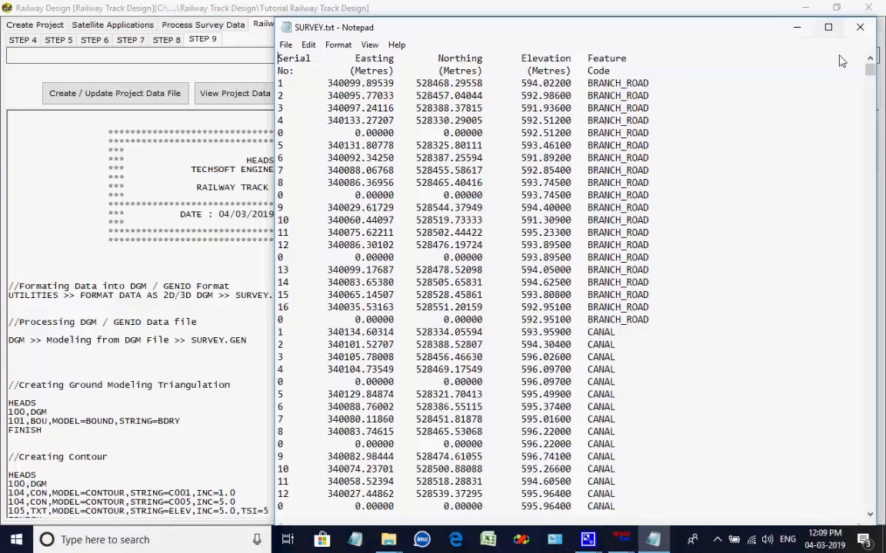
drag(870, 73, 853, 37)
click(858, 28)
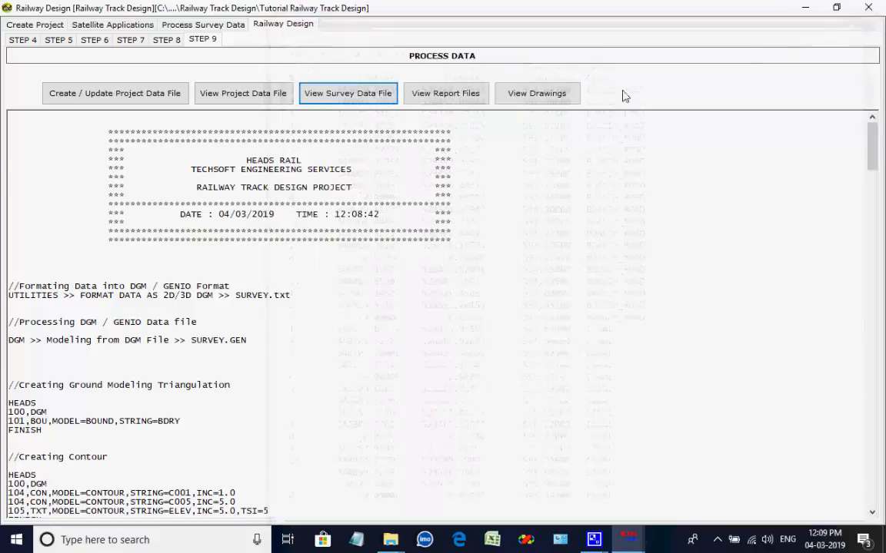
Open the processed reports and read through the offset string alignment report OFFSET.REP
click(452, 94)
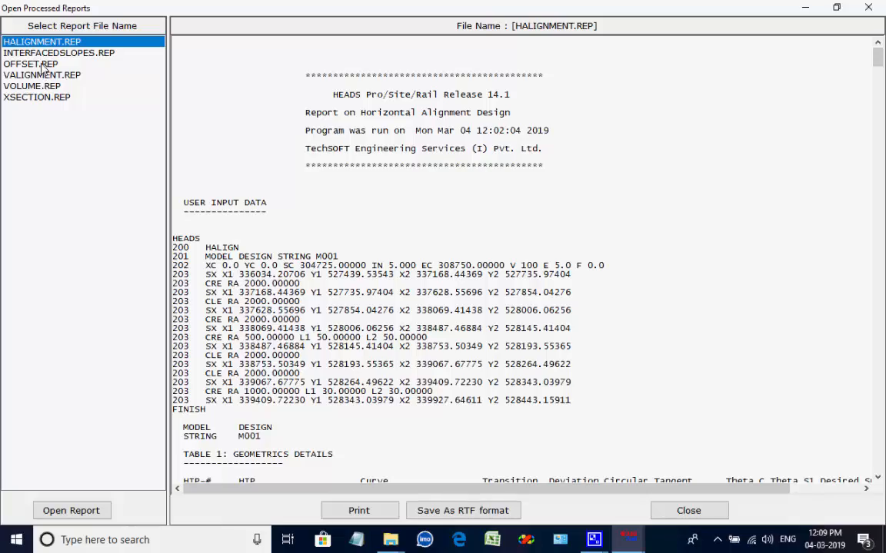
click(43, 64)
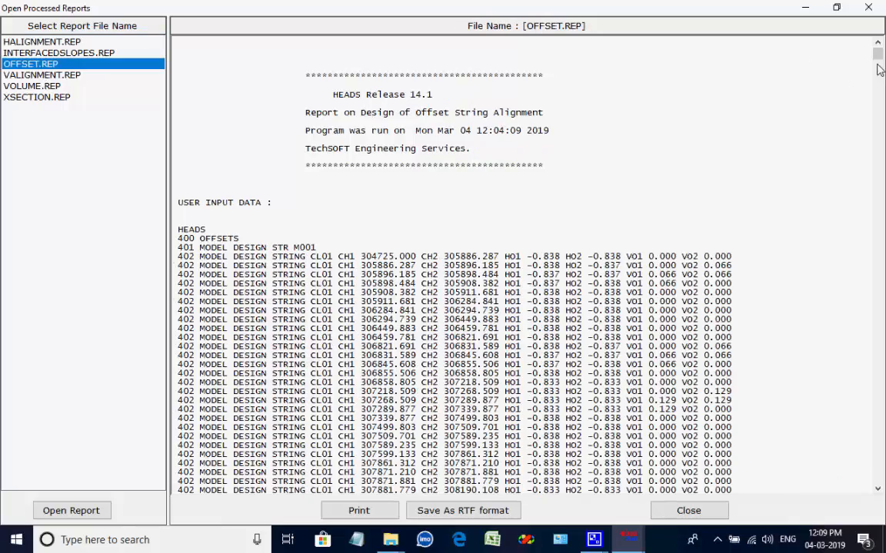
drag(877, 54, 881, 119)
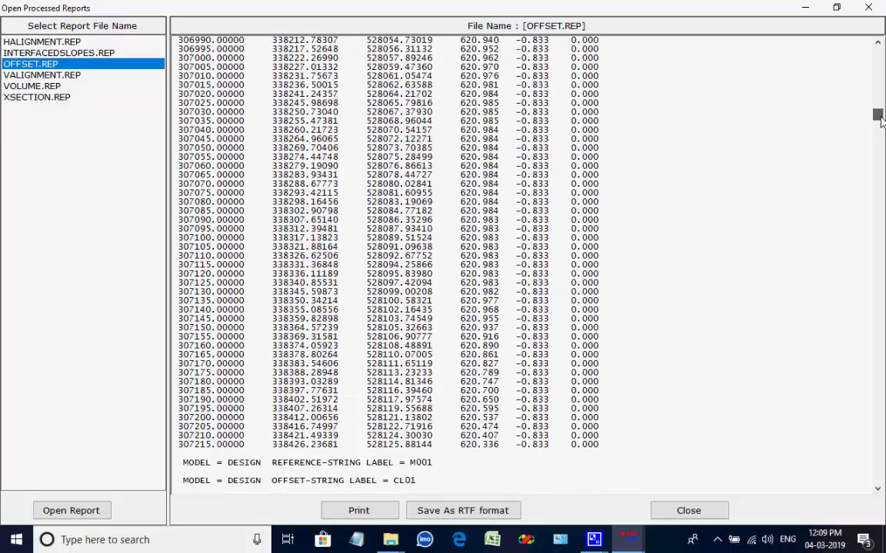
scroll(797, 172, down, 7)
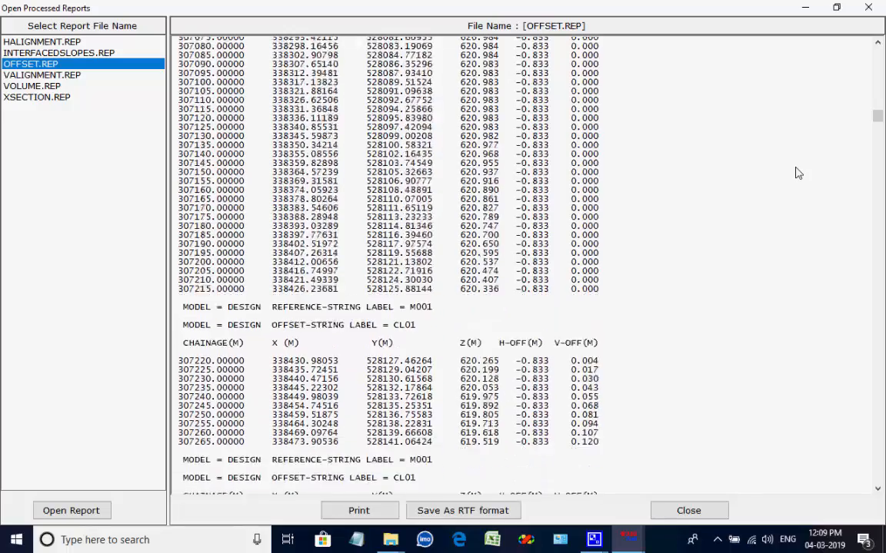
scroll(799, 169, down, 19)
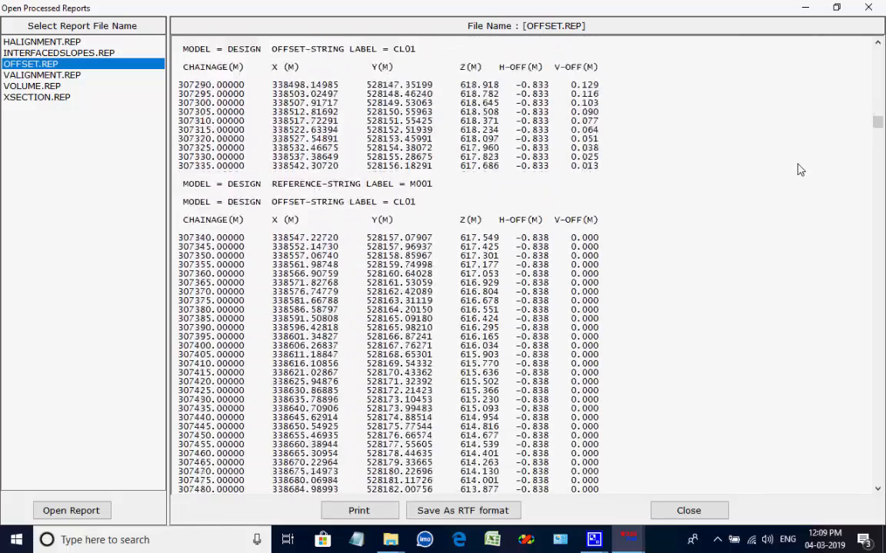
scroll(304, 97, down, 5)
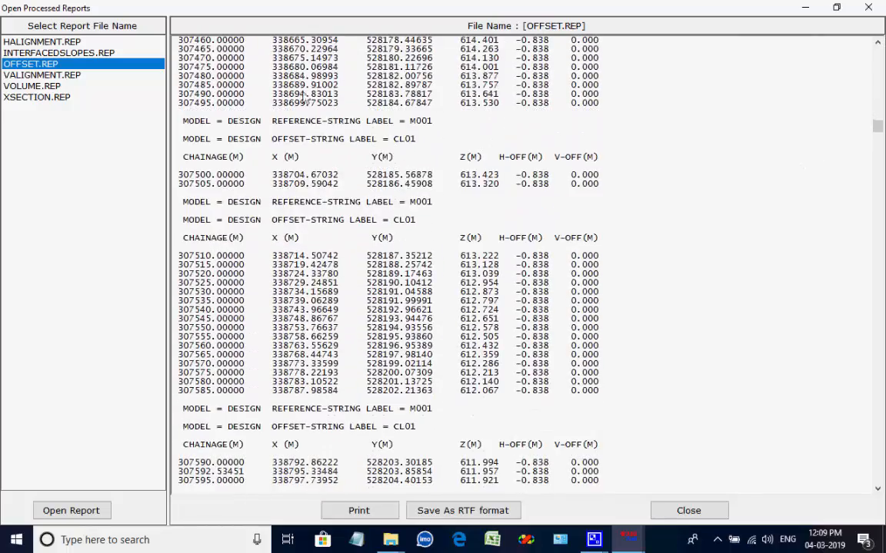
Read through the vertical alignment report VALIGNMENT.REP and the earthwork quantities in VOLUME.REP
click(34, 76)
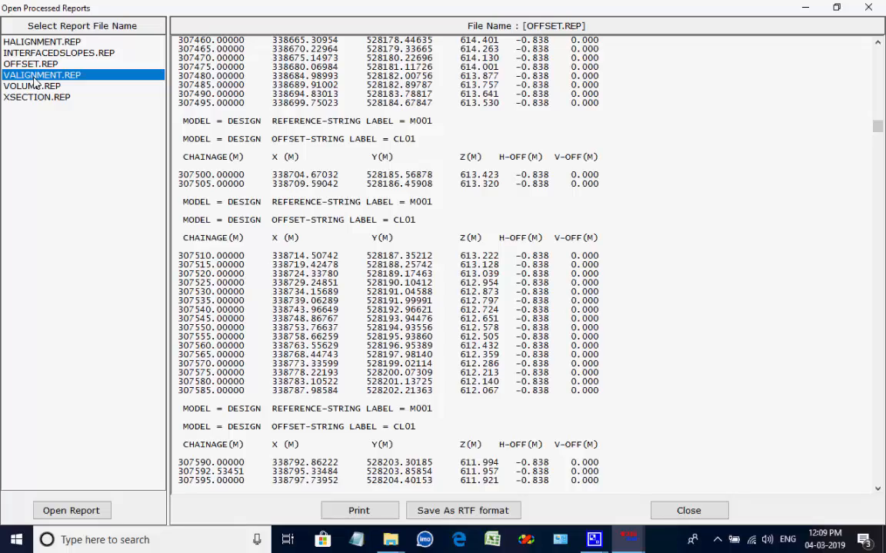
scroll(424, 166, up, 18)
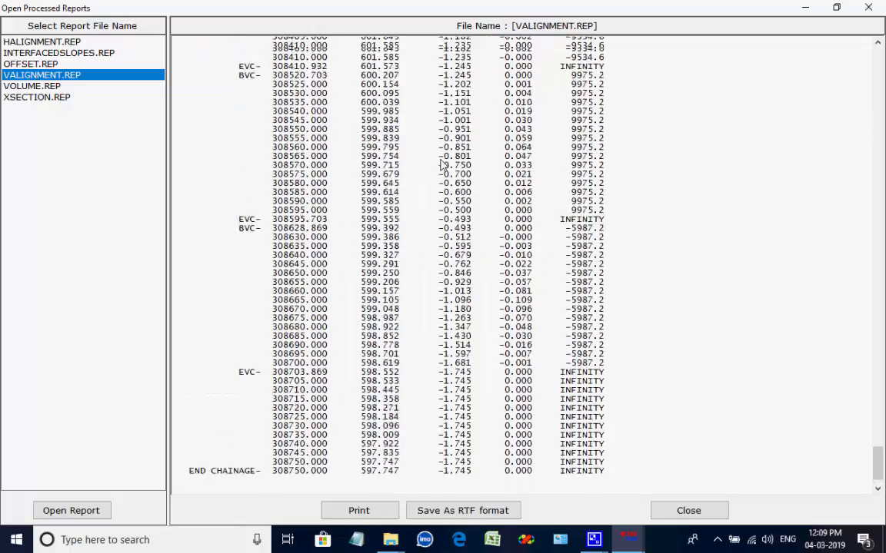
drag(881, 422, 865, 301)
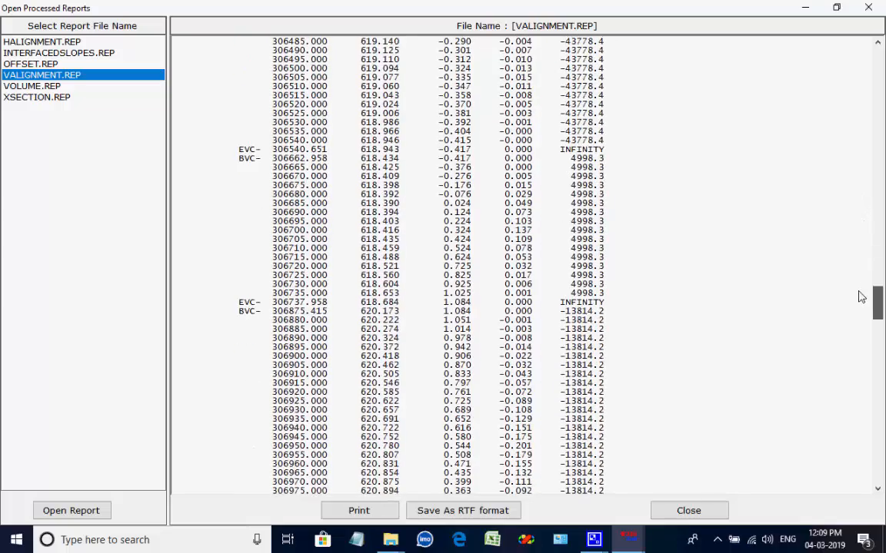
click(40, 86)
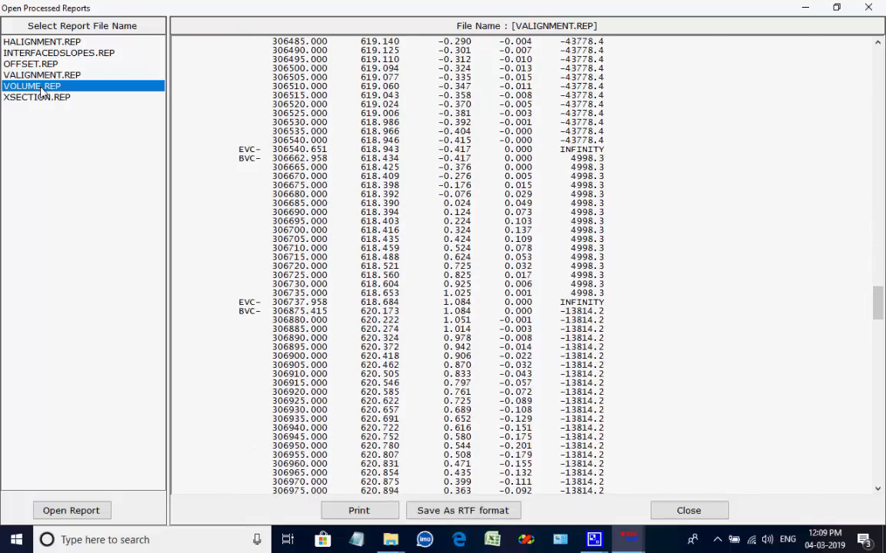
drag(875, 296, 881, 97)
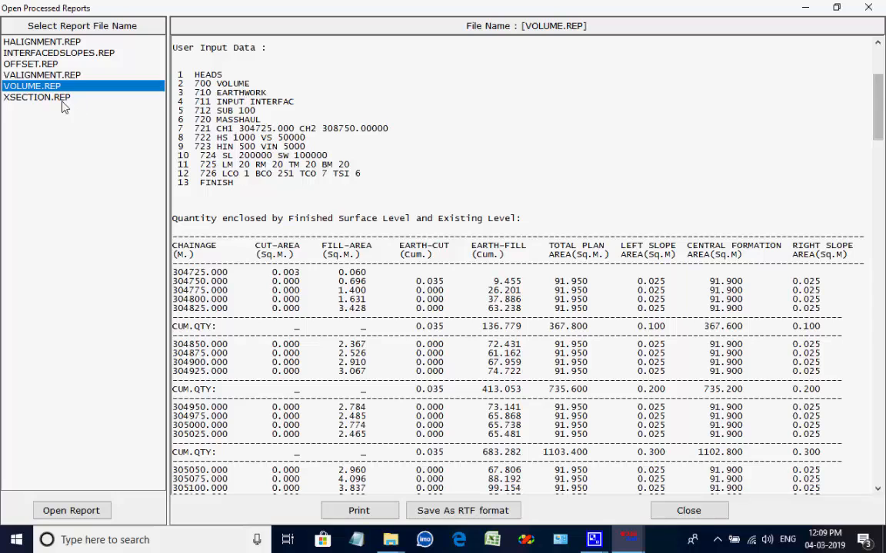
Read through the cross section report XSECTION.REP and close the processed reports
click(42, 99)
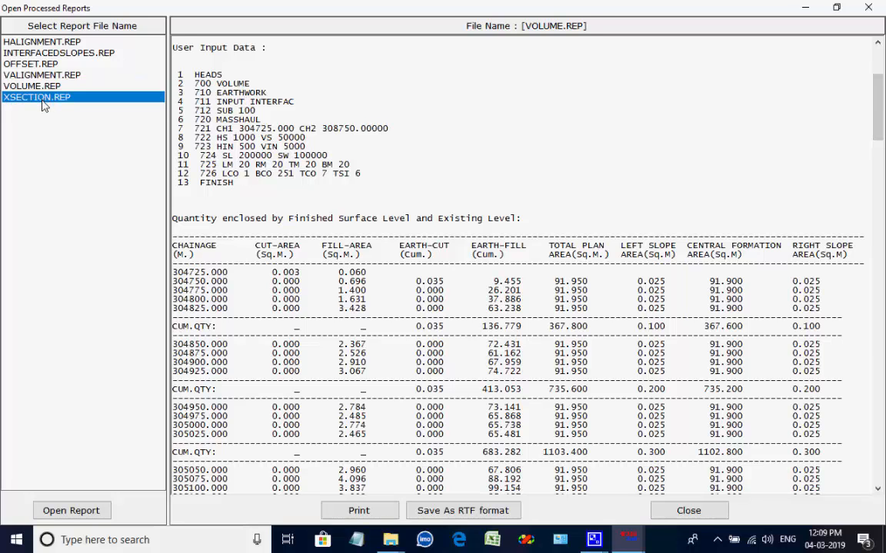
double_click(43, 105)
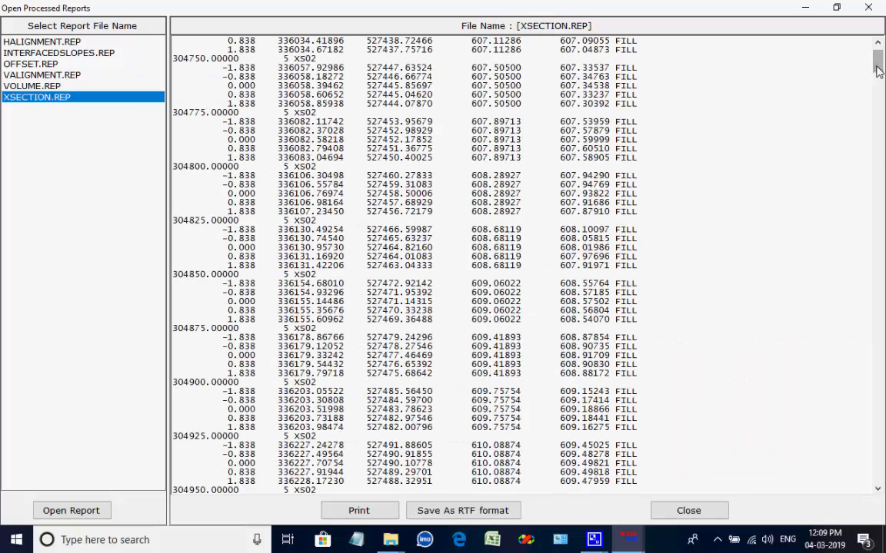
click(876, 42)
drag(876, 61, 874, 123)
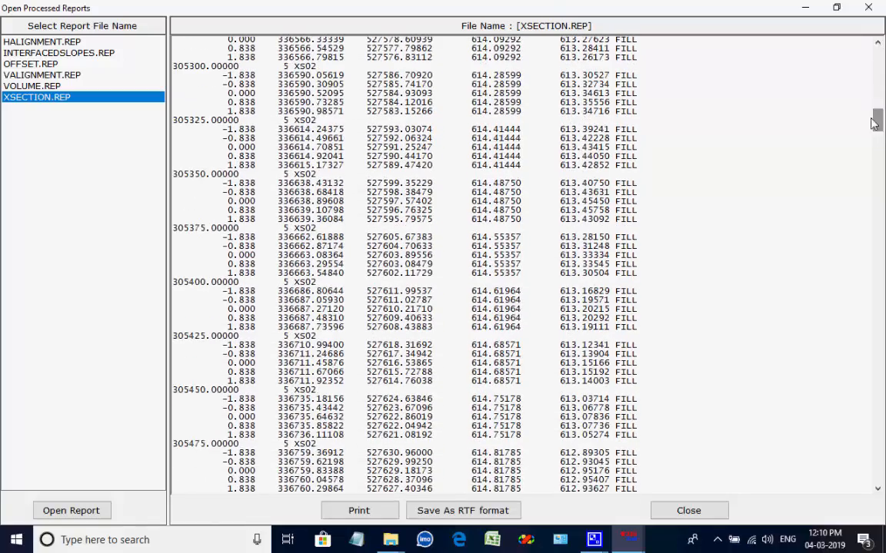
click(868, 7)
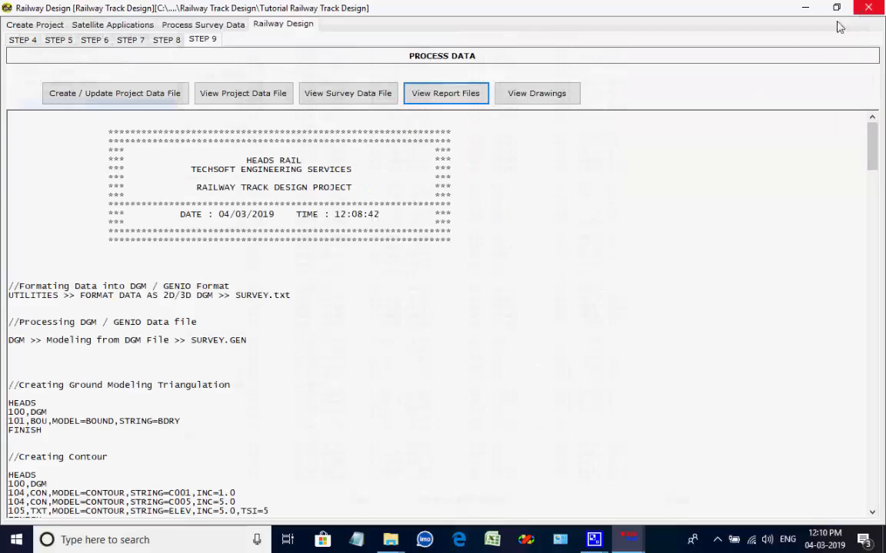
Open all the design drawings in HEADS Viewer and display the vertical alignment report drawing VAR.DXF
click(537, 94)
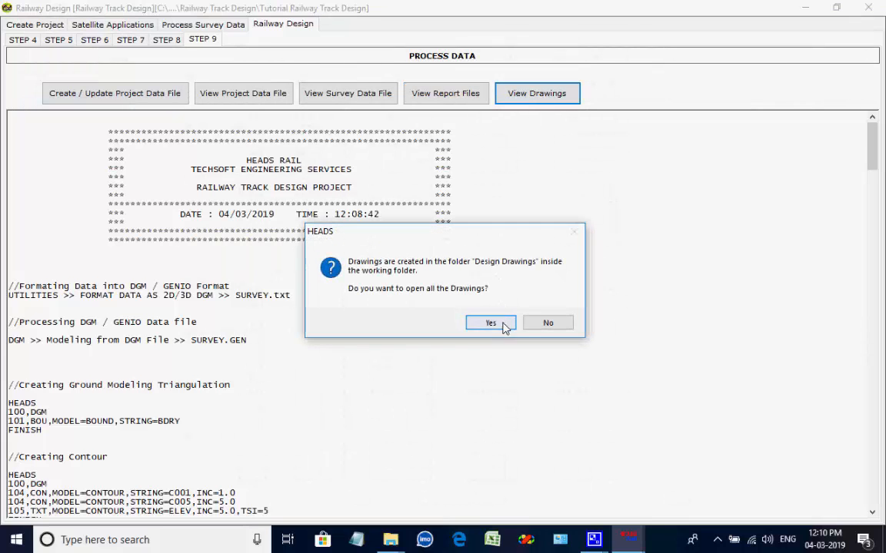
click(506, 326)
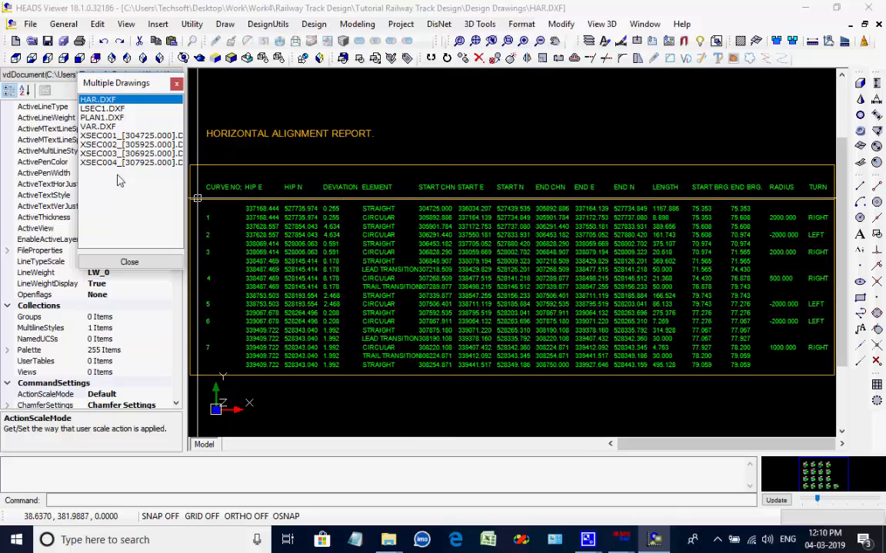
click(92, 126)
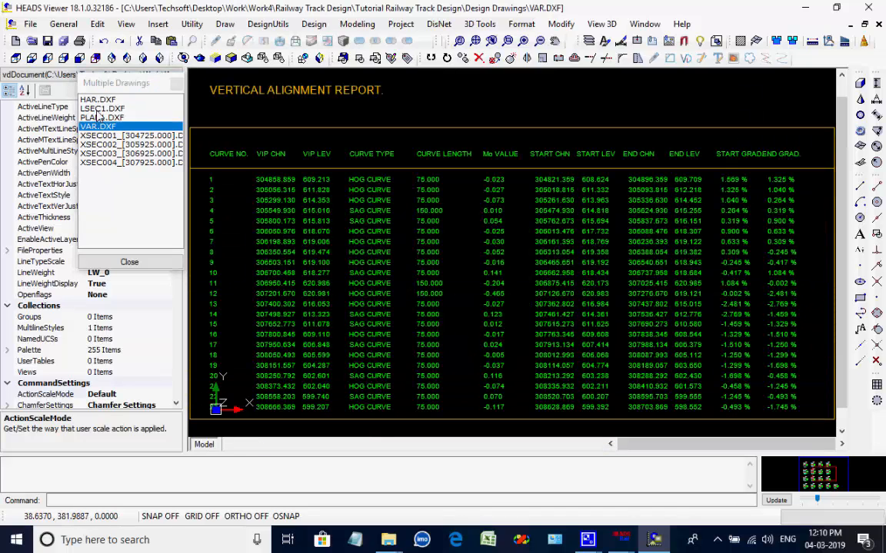
Display the longitudinal section drawing LSEC1.DXF and examine its profile, data rows and curve labels along the track
click(98, 109)
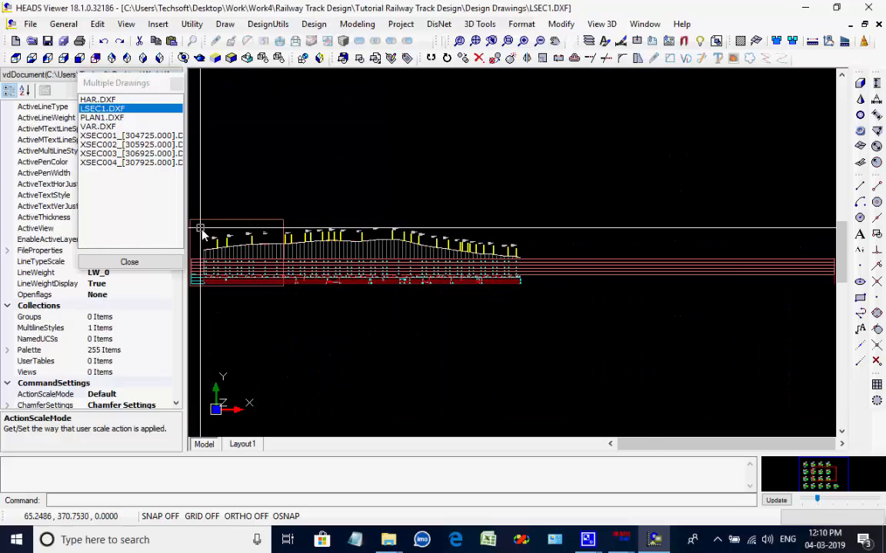
scroll(202, 236, up, 6)
scroll(387, 258, up, 3)
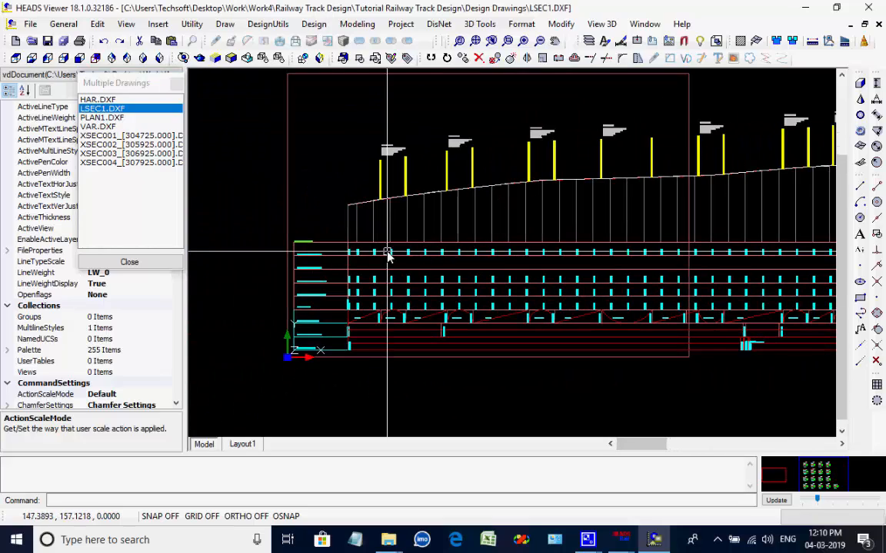
scroll(483, 188, up, 2)
scroll(483, 188, down, 4)
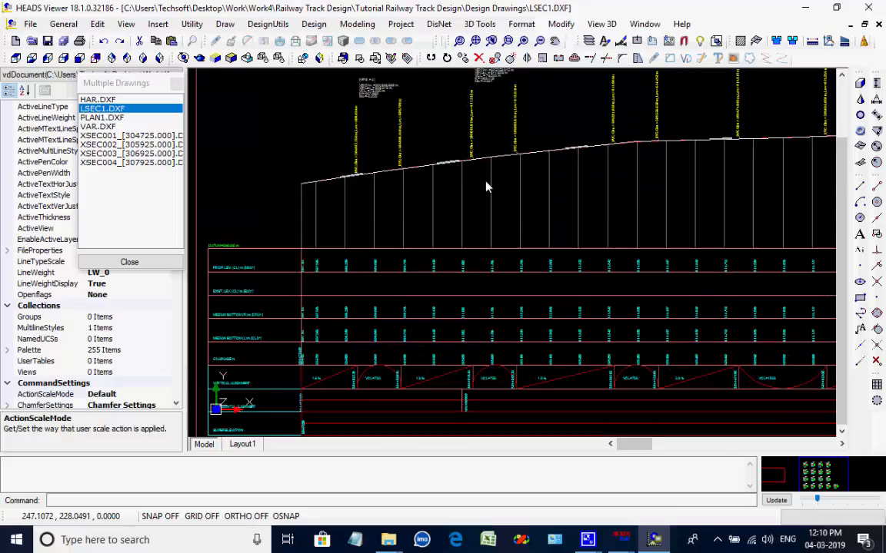
scroll(562, 185, down, 2)
scroll(592, 187, down, 1)
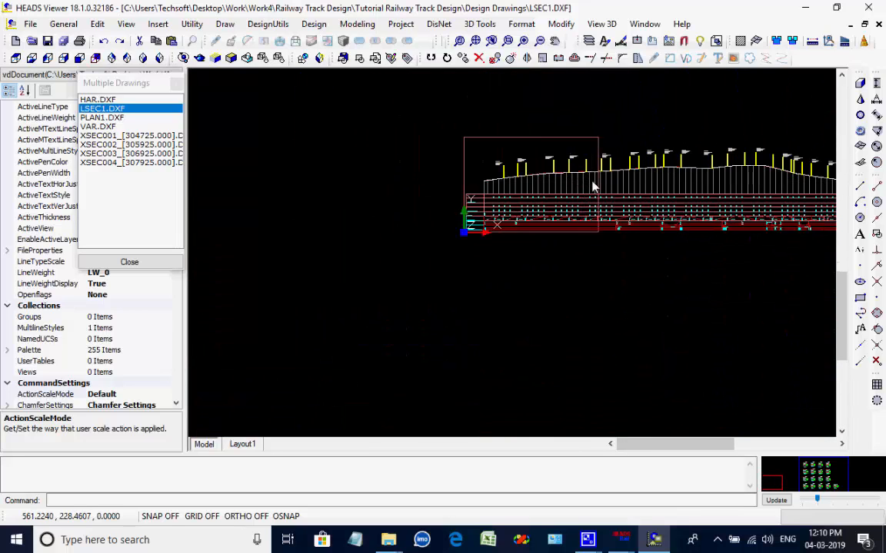
middle_drag(592, 187, 527, 201)
middle_drag(609, 198, 498, 209)
scroll(542, 216, up, 4)
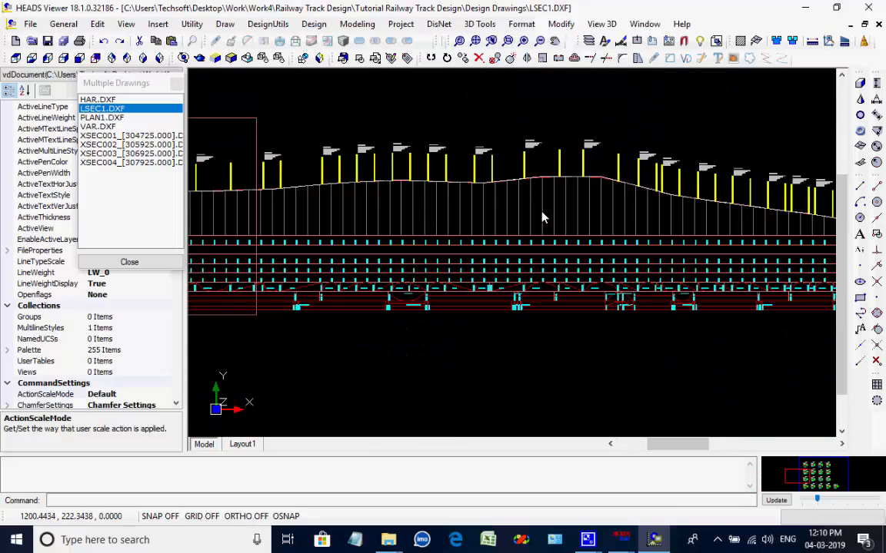
scroll(542, 216, down, 2)
scroll(542, 217, down, 2)
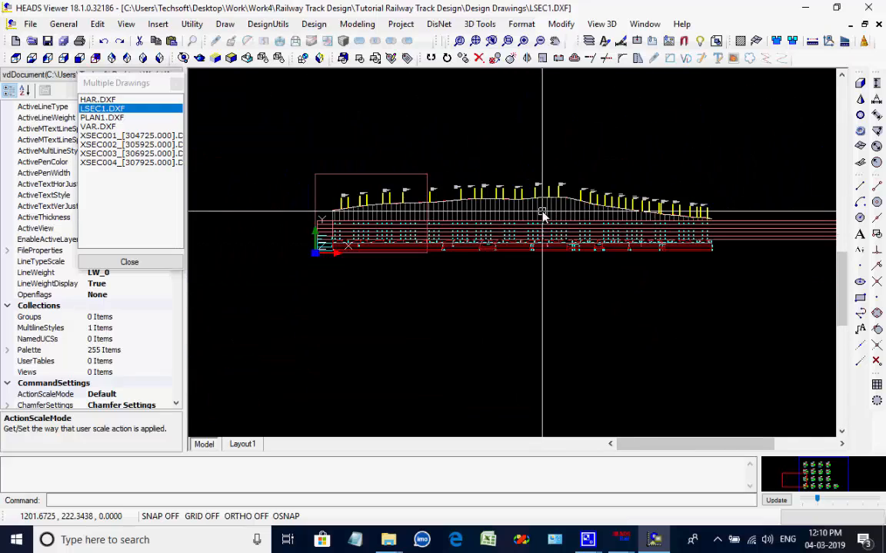
Trace the longitudinal section's level, chainage and alignment data rows back along the track to the start chainage
scroll(517, 231, up, 6)
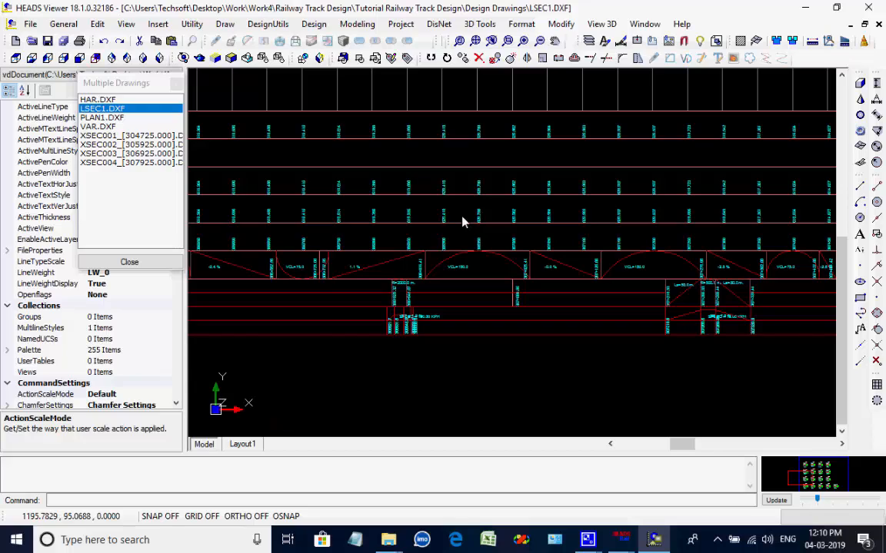
middle_drag(464, 217, 615, 232)
middle_drag(284, 230, 614, 252)
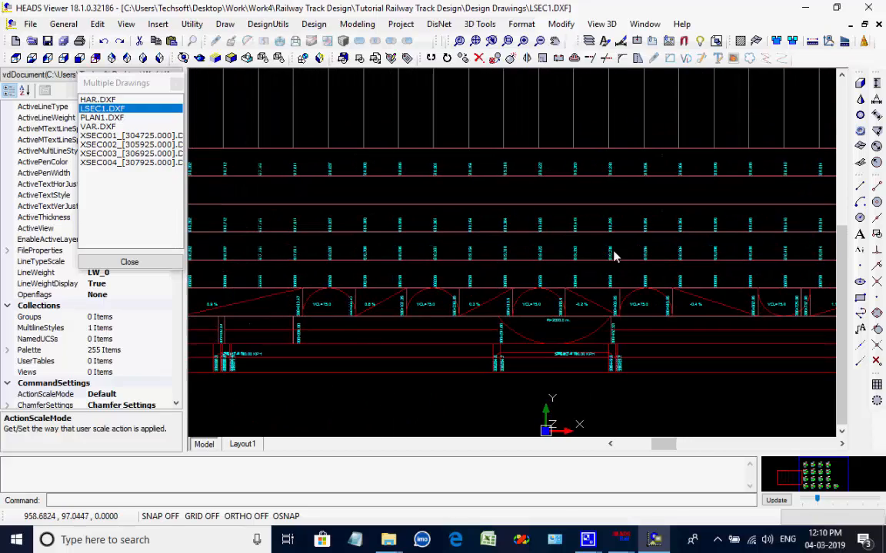
scroll(615, 252, up, 1)
middle_drag(250, 249, 587, 255)
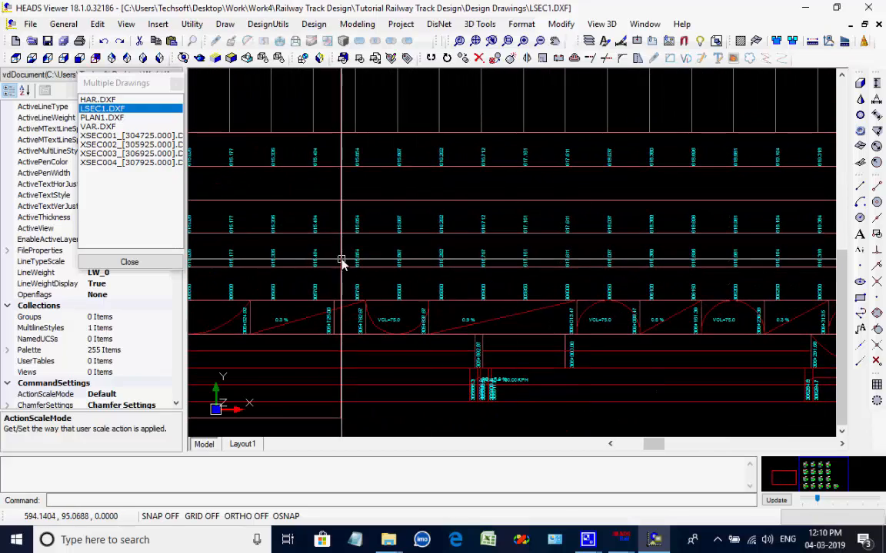
mouse_move(342, 259)
middle_down()
mouse_move(676, 265)
mouse_move(699, 249)
middle_up()
scroll(700, 249, up, 1)
middle_drag(305, 244, 778, 245)
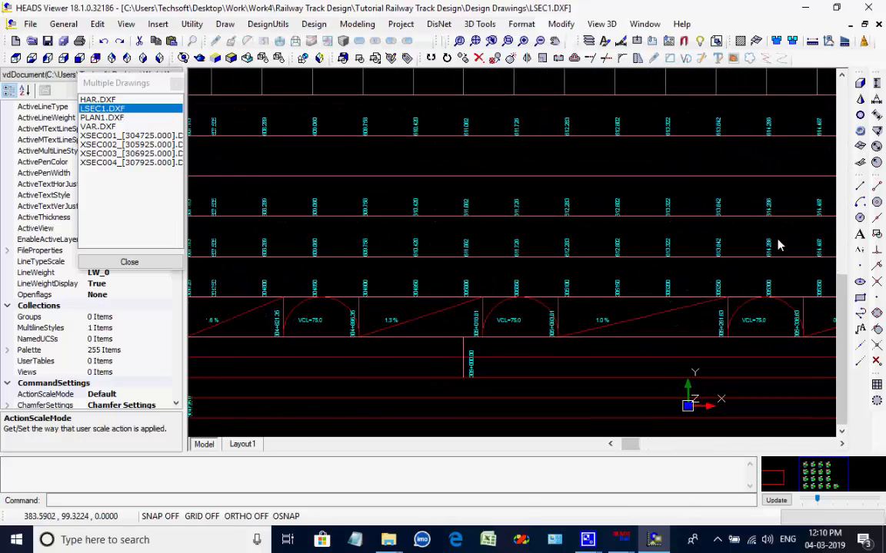
mouse_move(302, 241)
middle_down()
mouse_move(796, 223)
mouse_move(569, 201)
middle_up()
scroll(569, 201, up, 1)
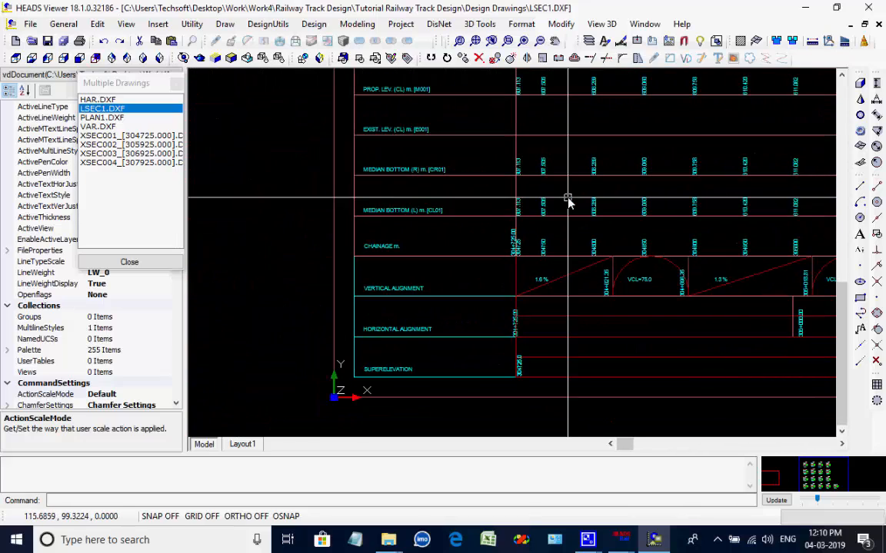
Examine the row titles and first data columns at the start of the longitudinal section, from proposed levels to superelevation
scroll(497, 165, up, 1)
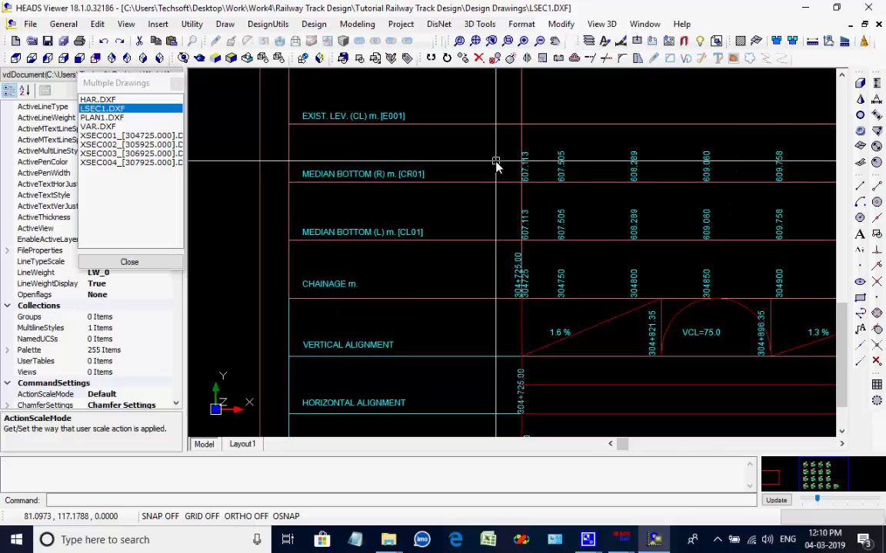
scroll(496, 163, down, 3)
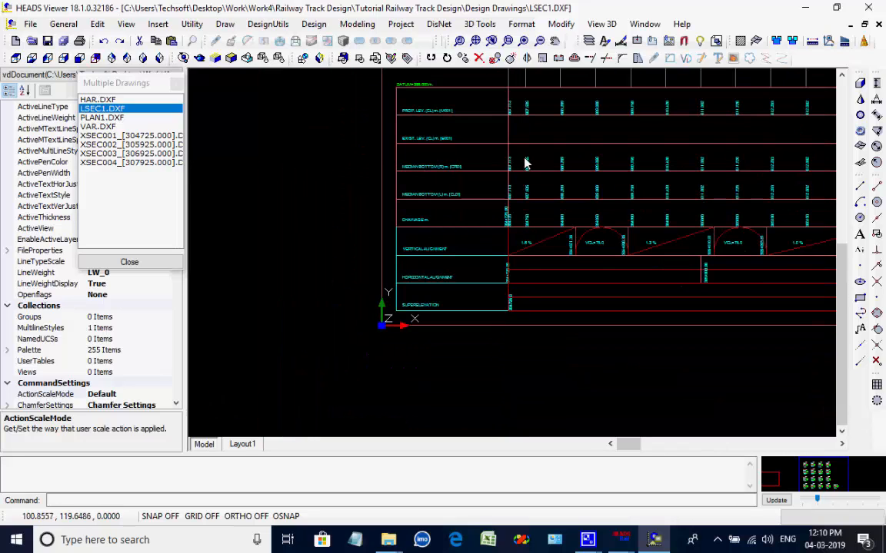
middle_drag(523, 162, 387, 195)
scroll(386, 192, up, 1)
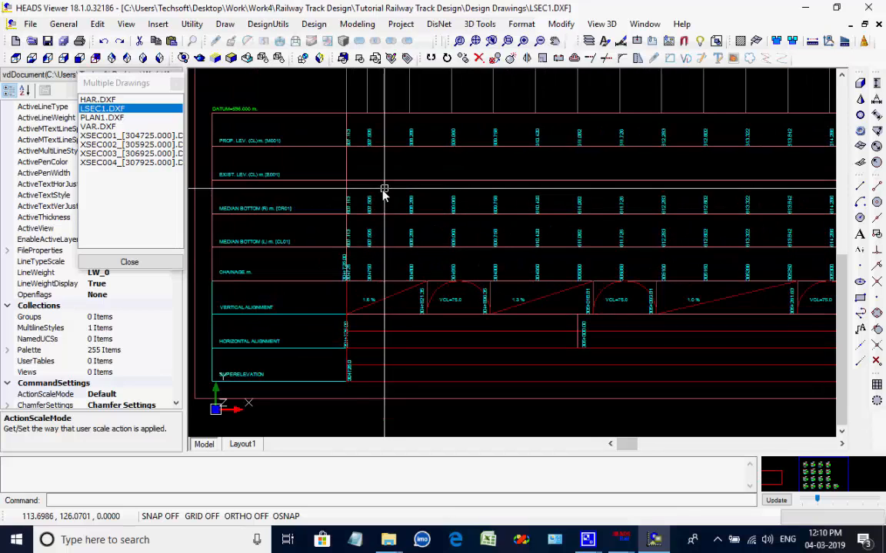
scroll(320, 228, up, 1)
scroll(320, 231, down, 1)
scroll(320, 230, down, 1)
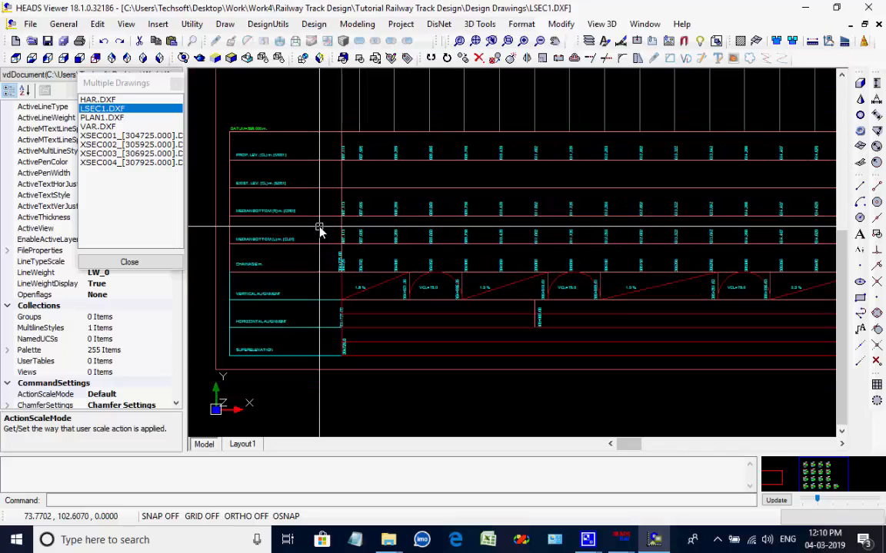
Display the plan drawing PLAN1.DXF and examine the track alignment, chainage marks and curve details up close
click(102, 117)
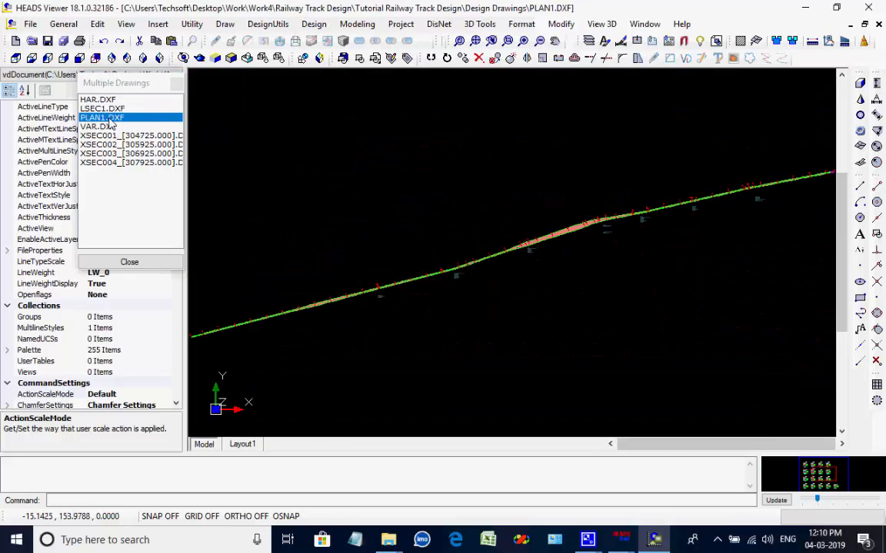
scroll(535, 243, up, 2)
scroll(536, 243, up, 3)
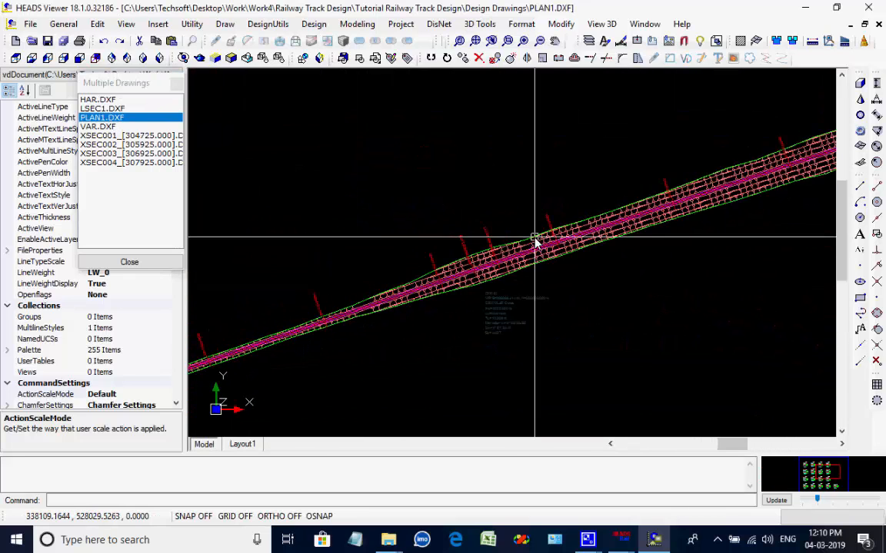
scroll(536, 241, down, 1)
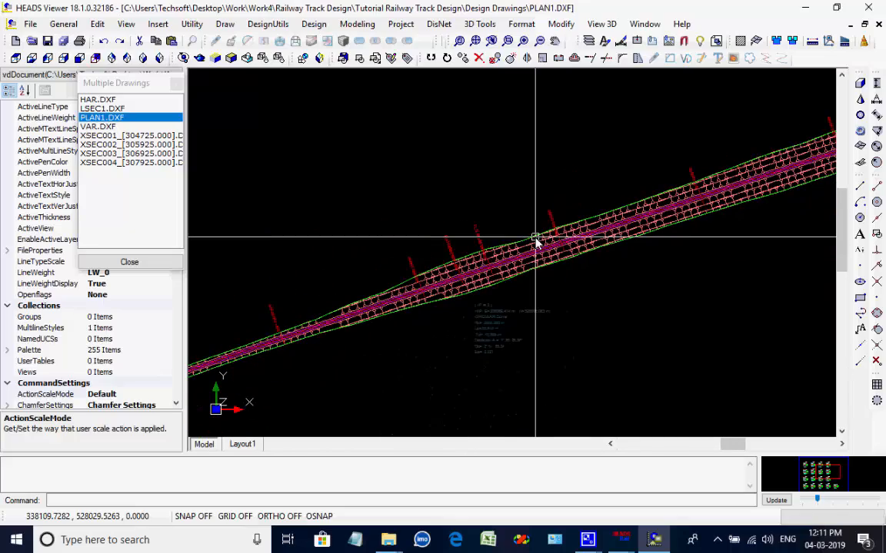
scroll(623, 223, up, 5)
scroll(623, 223, down, 5)
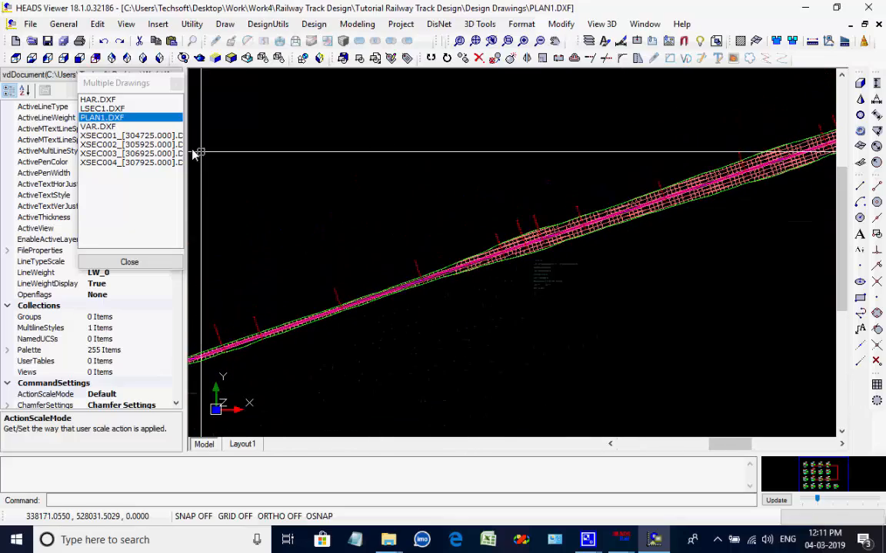
Display the cross section drawing XSEC001_[304725.000].DXF and examine the levels, offsets and side slopes of the section at chainage 305625
click(115, 136)
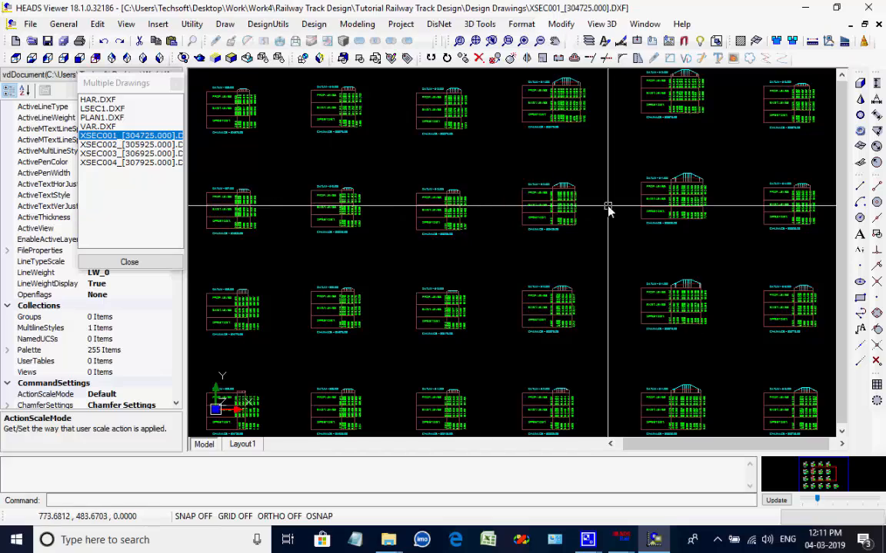
scroll(701, 179, up, 5)
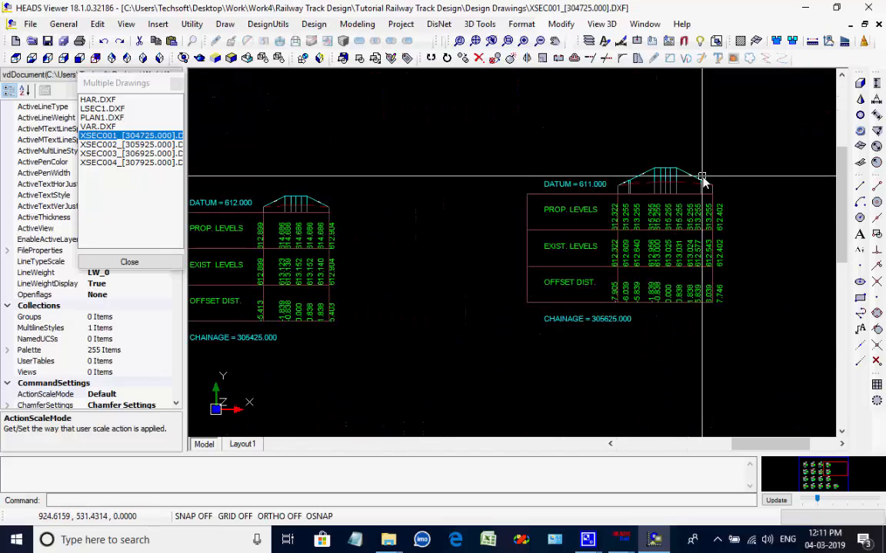
scroll(703, 179, down, 2)
scroll(738, 186, up, 2)
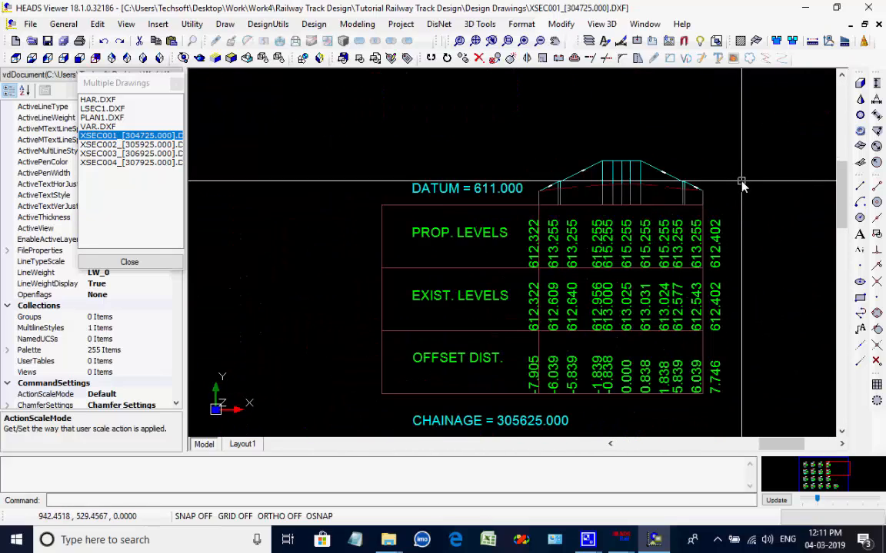
scroll(745, 185, down, 1)
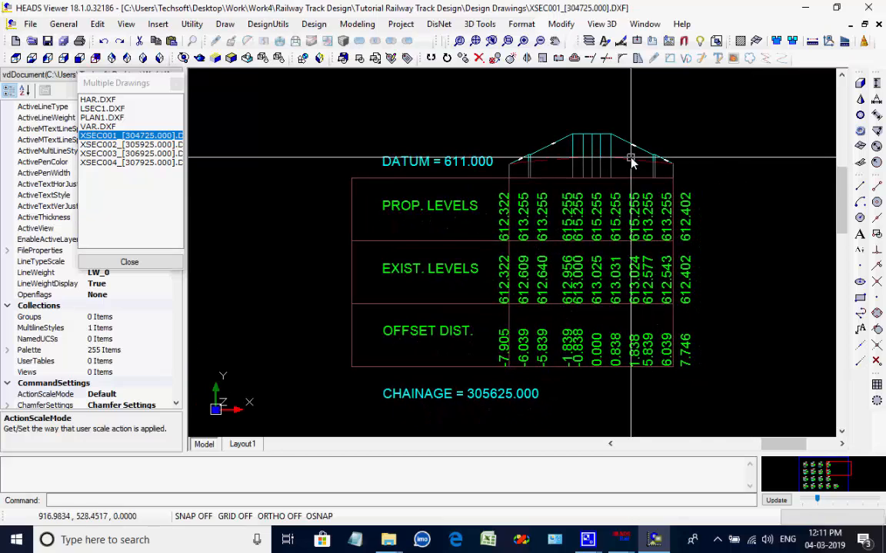
scroll(637, 150, up, 5)
scroll(672, 100, down, 4)
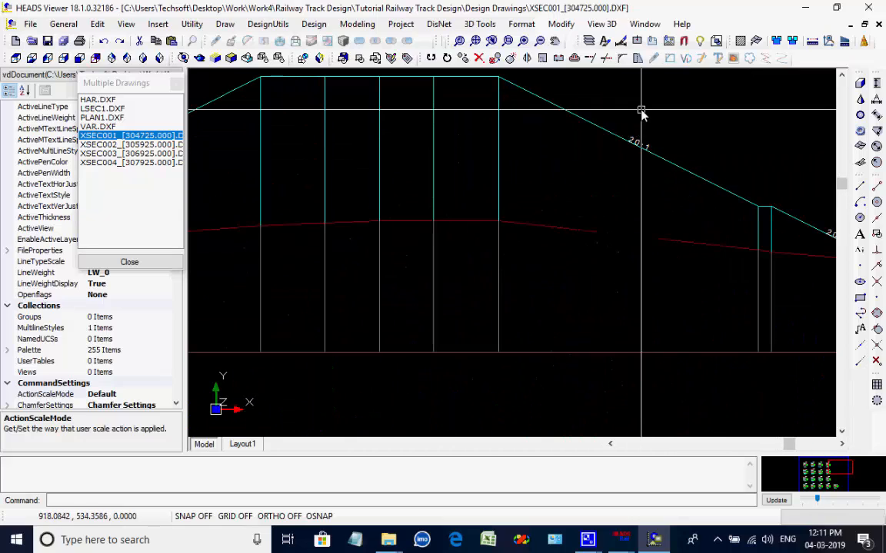
scroll(524, 138, down, 4)
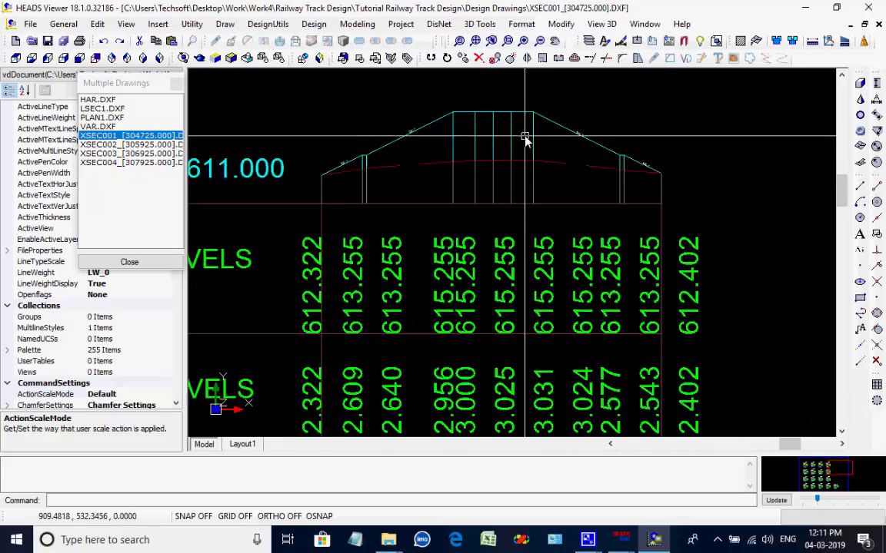
Display the cross section drawings XSEC002_[305925.000].DXF and XSEC003_[306925.000].DXF and inspect their sections up close
click(131, 144)
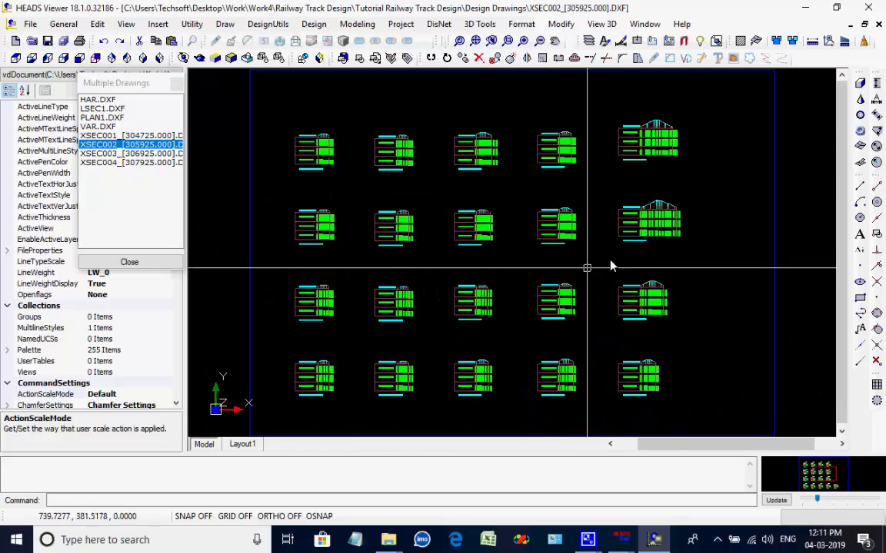
scroll(673, 219, up, 5)
scroll(673, 217, down, 8)
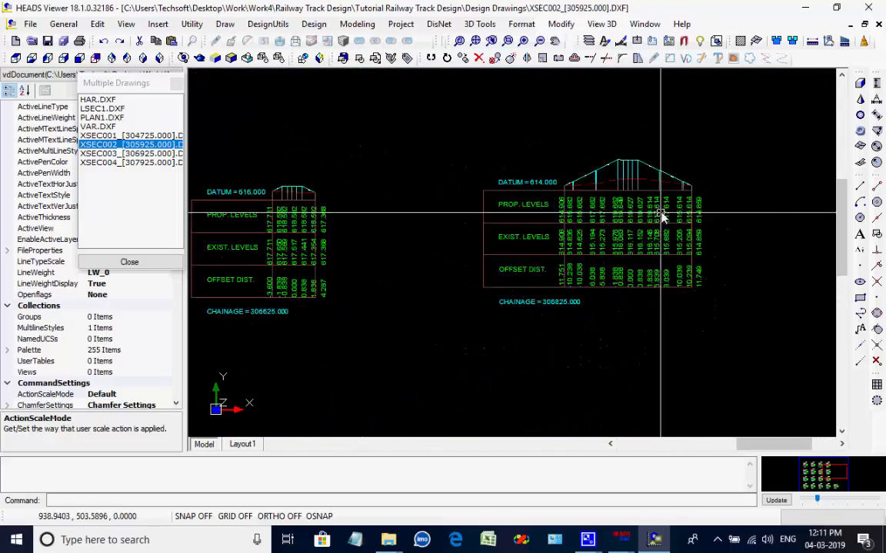
click(126, 154)
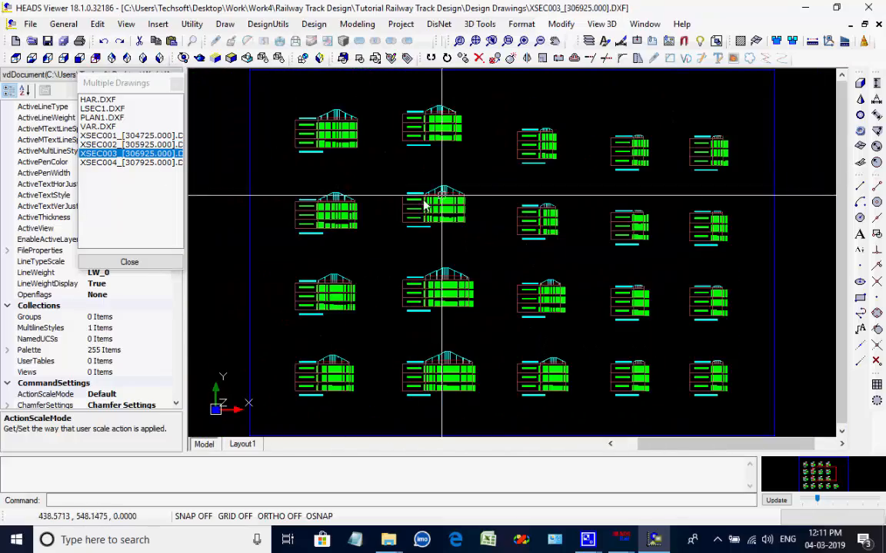
scroll(331, 199, up, 5)
scroll(333, 200, down, 2)
scroll(333, 200, down, 4)
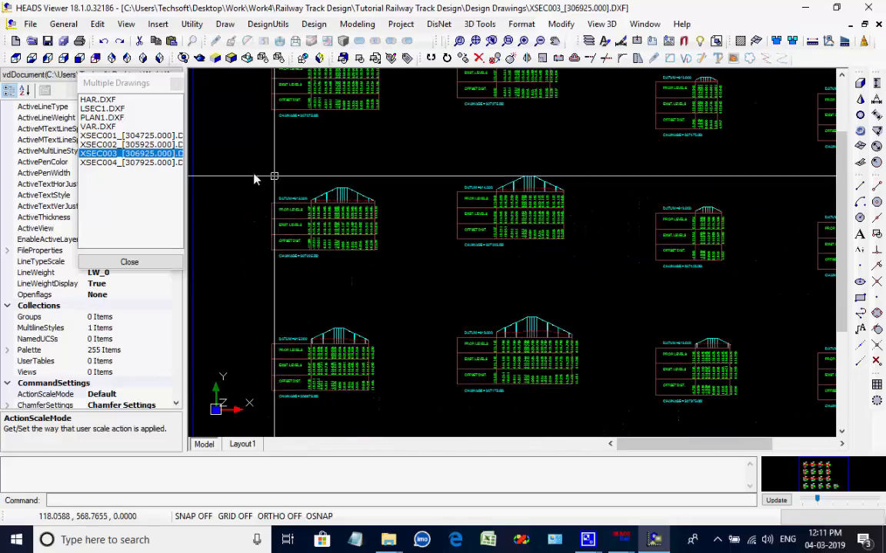
Display the cross section drawing XSEC004_[307925.000].DXF, inspect its sections and close the list of multiple drawings
click(115, 163)
scroll(395, 202, up, 5)
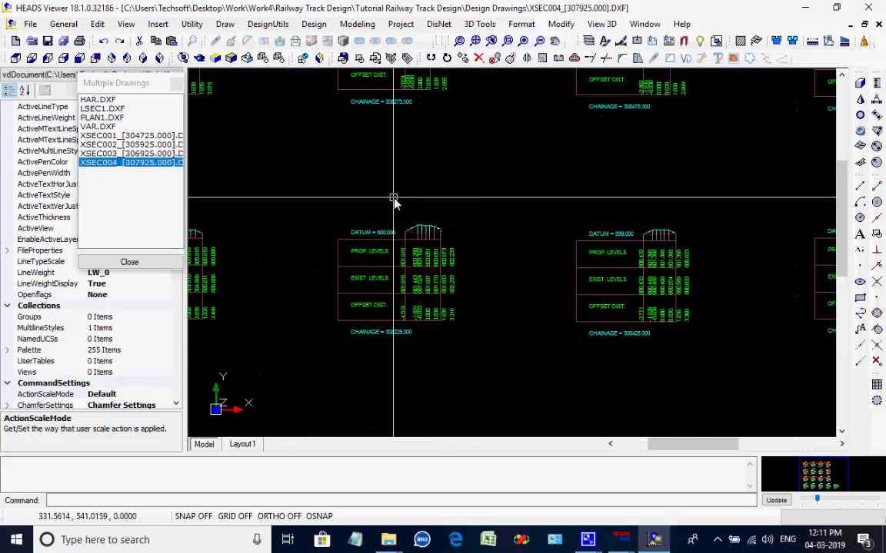
scroll(417, 203, down, 4)
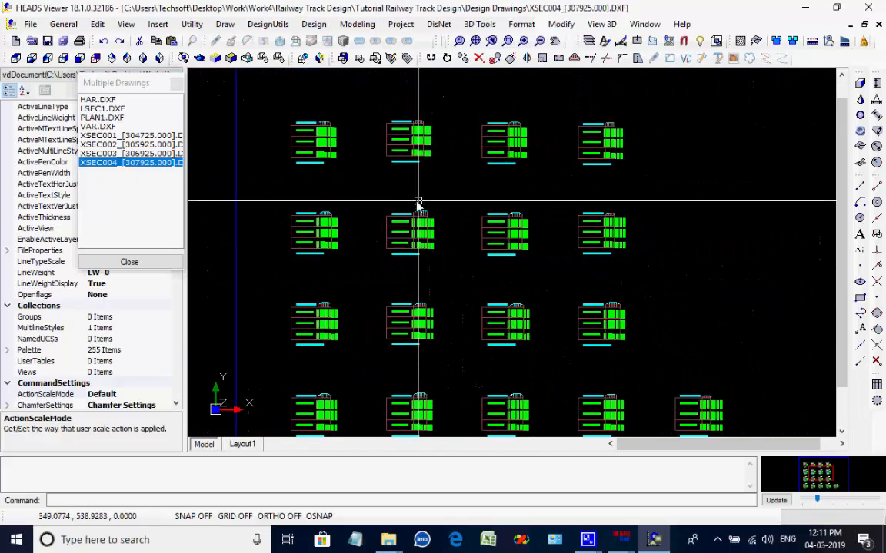
click(163, 260)
click(440, 255)
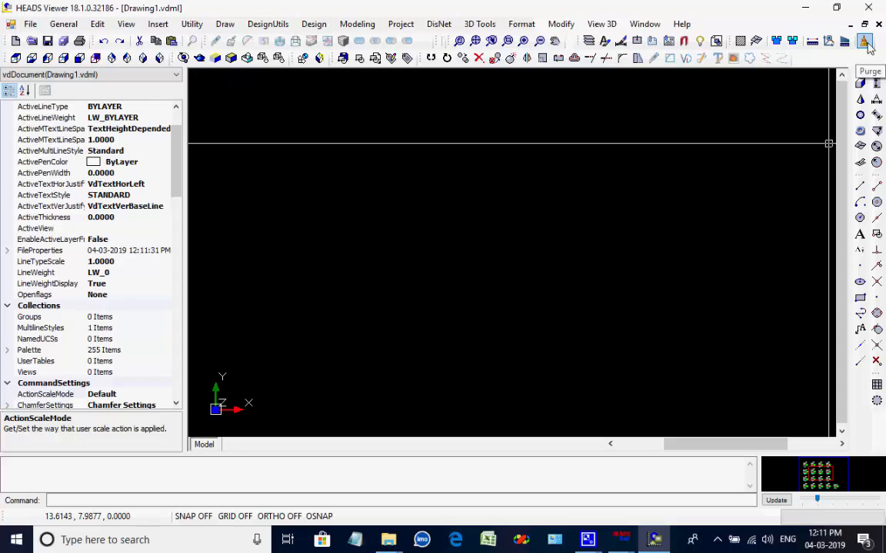
Open the plan drawing PLAN1.DXF from Desktop > Work > Work4 > Railway Track Design > Tutorial Railway Track Design > Design Drawings
click(31, 42)
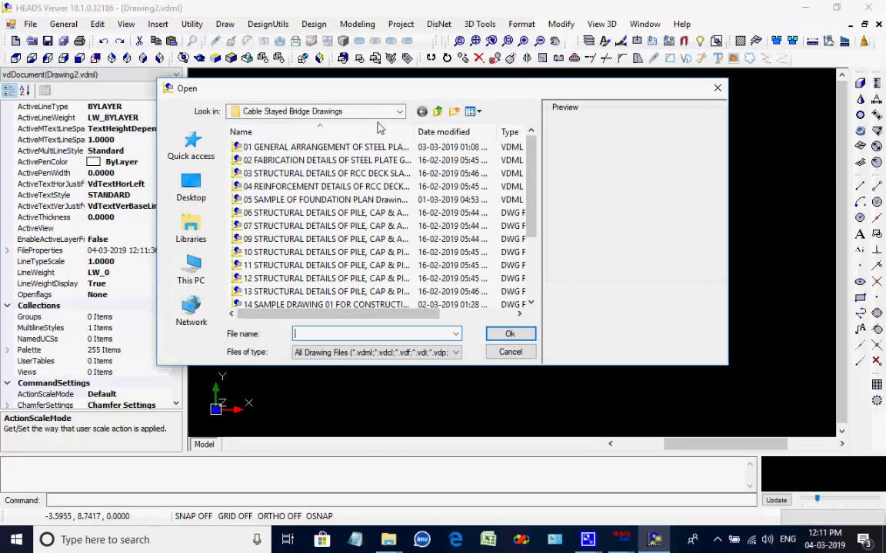
click(398, 113)
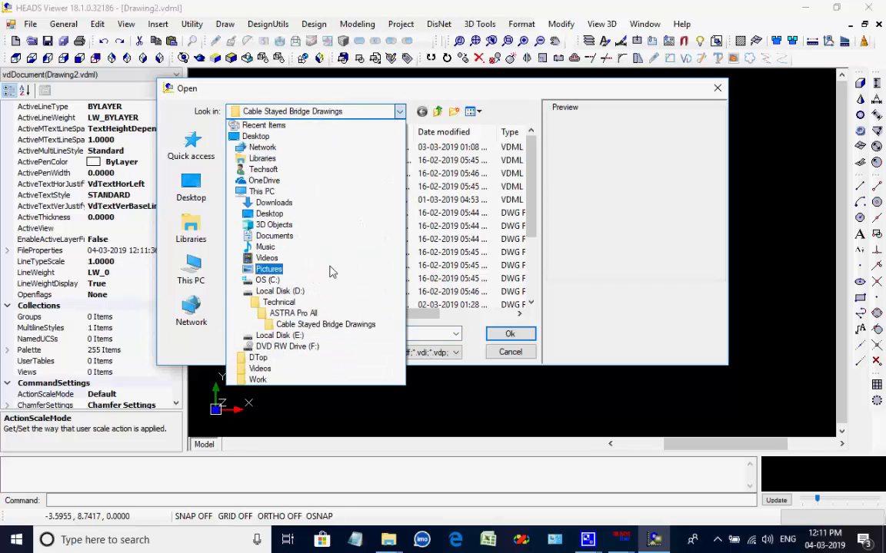
click(328, 137)
double_click(409, 251)
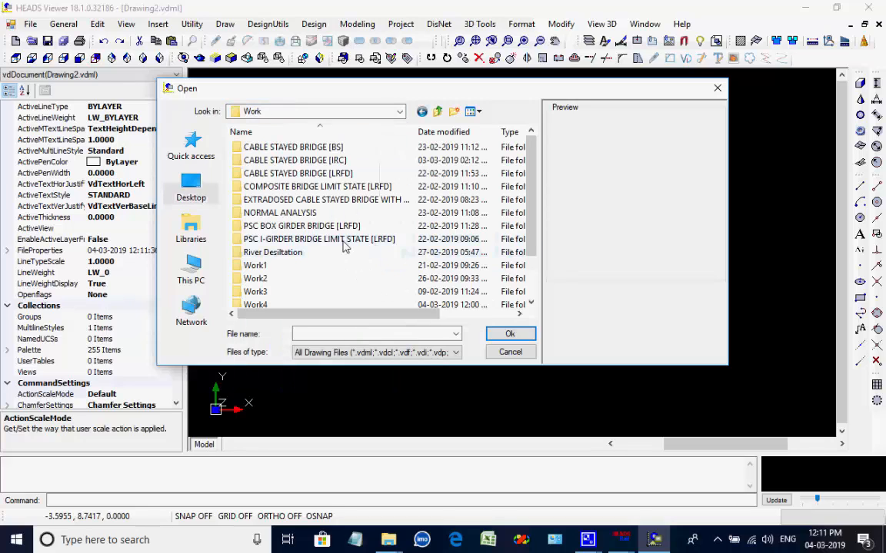
double_click(256, 305)
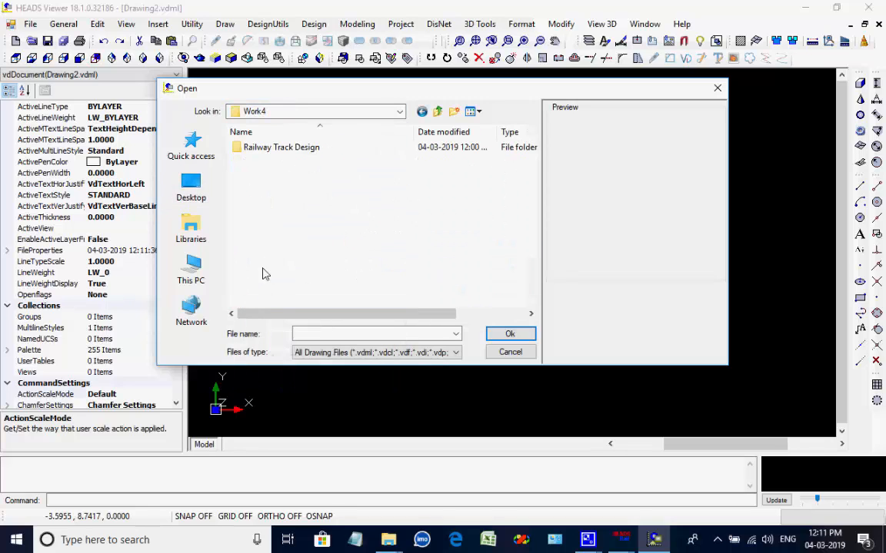
double_click(259, 147)
double_click(259, 148)
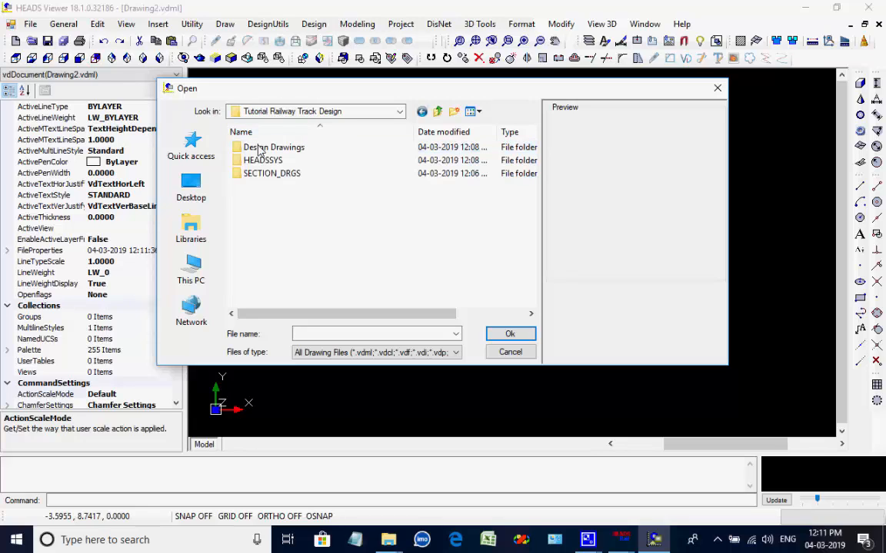
double_click(264, 147)
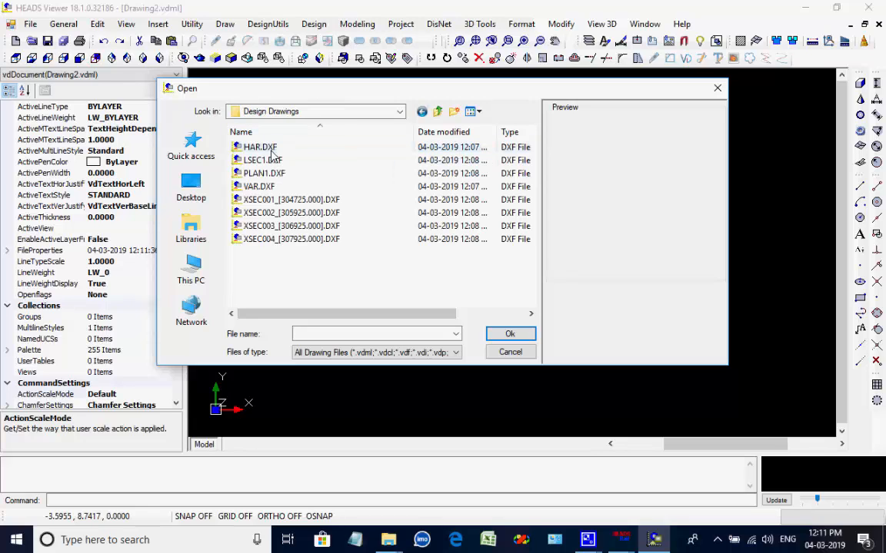
click(257, 174)
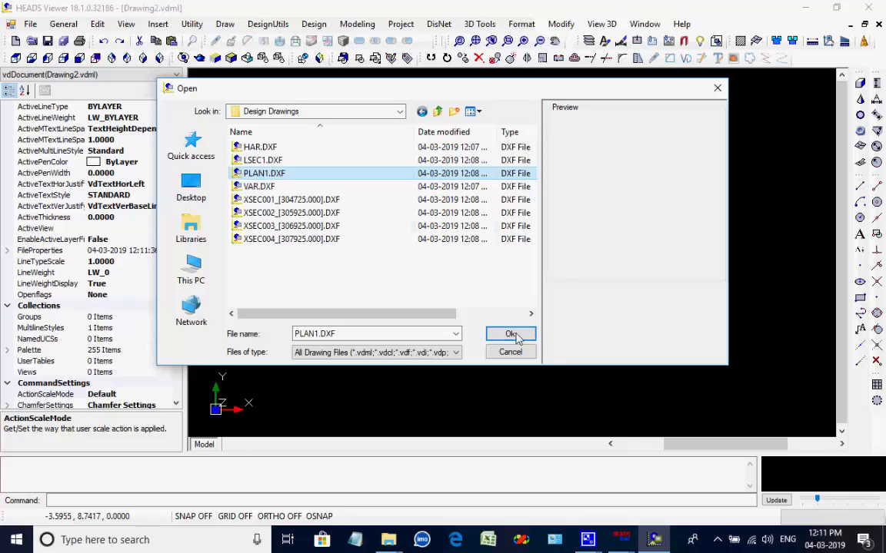
click(512, 334)
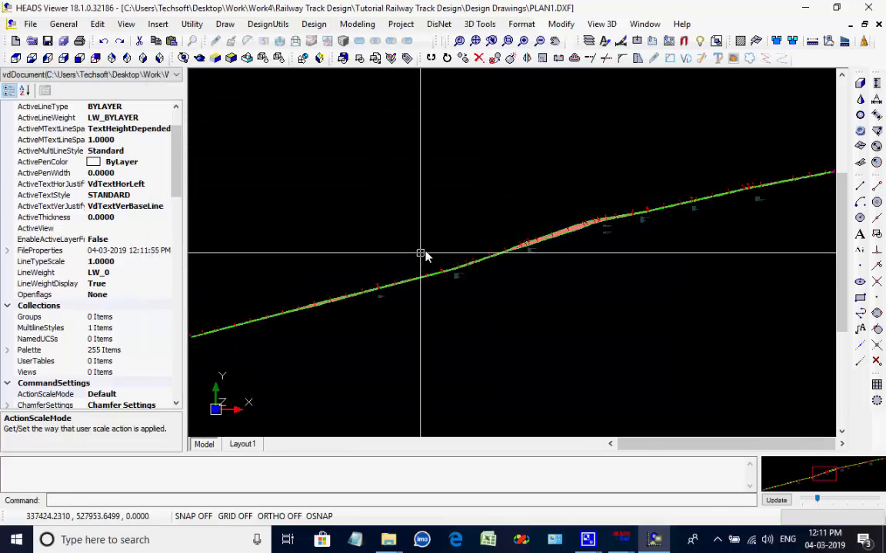
scroll(584, 223, up, 4)
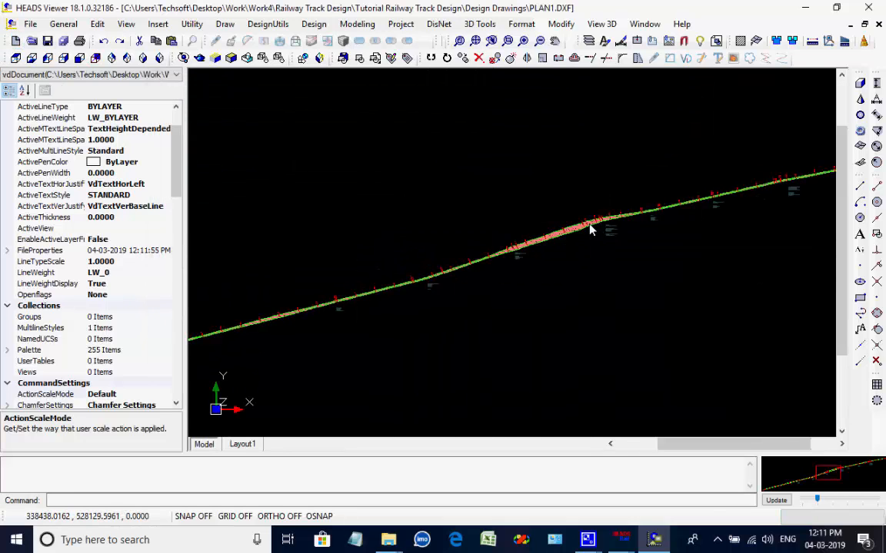
View the whole plan alignment and examine the file formats offered for saving PLAN1.DXF, leaving without saving
scroll(580, 223, down, 5)
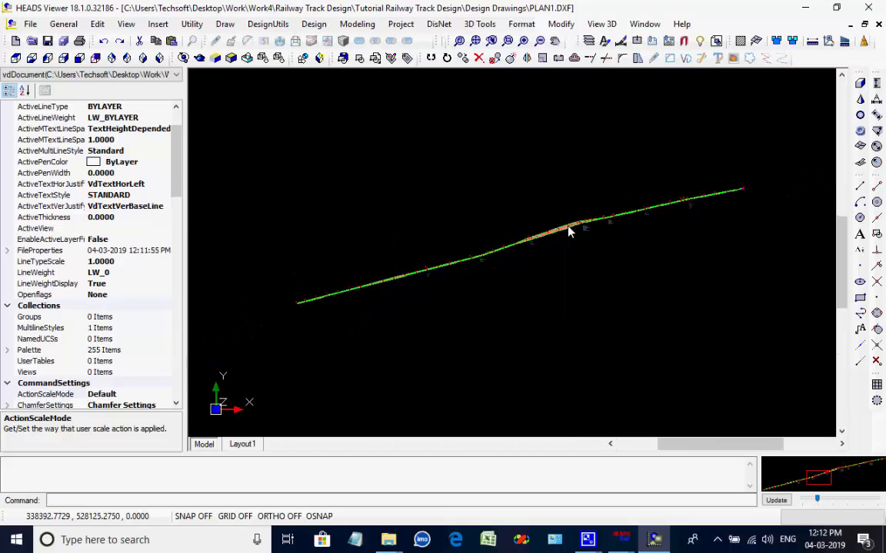
click(30, 25)
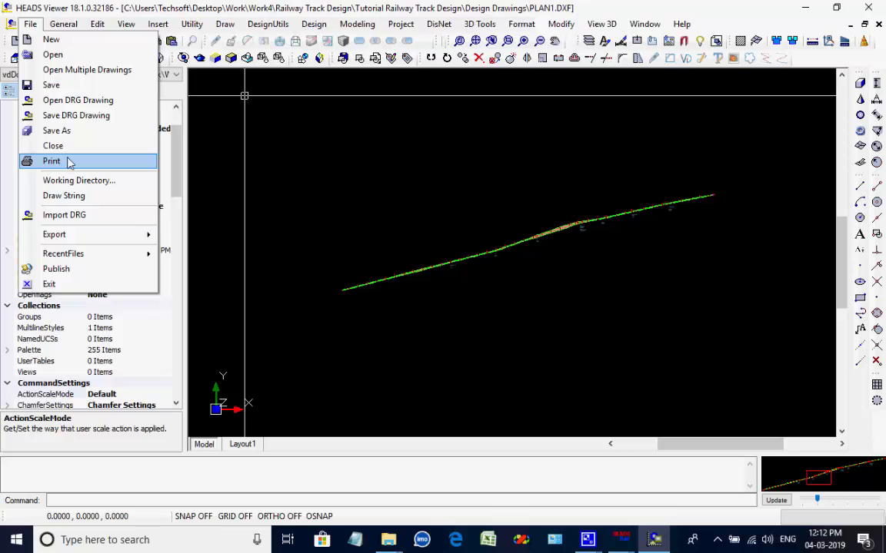
click(58, 131)
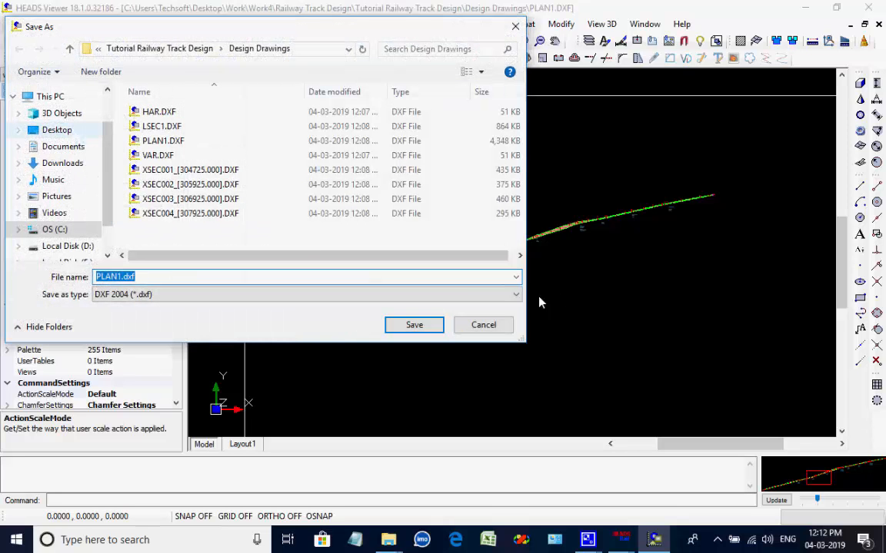
click(516, 294)
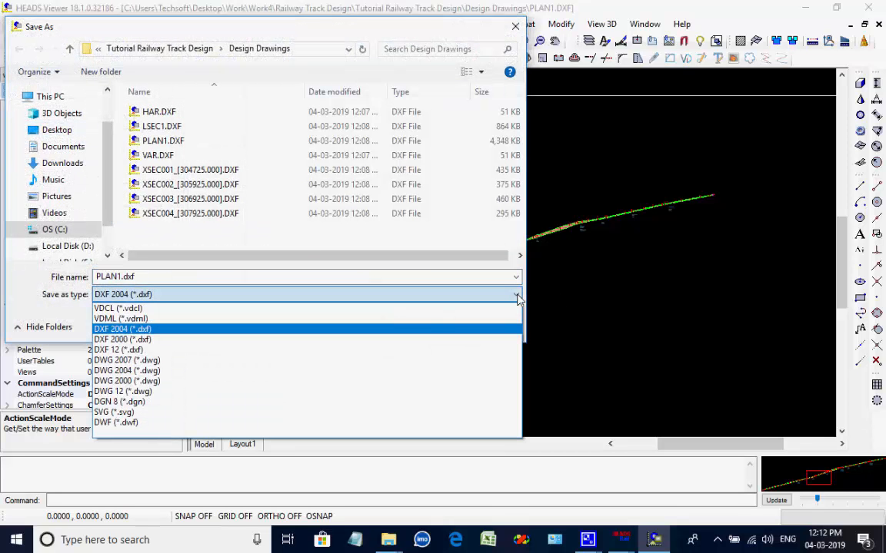
click(518, 297)
click(482, 325)
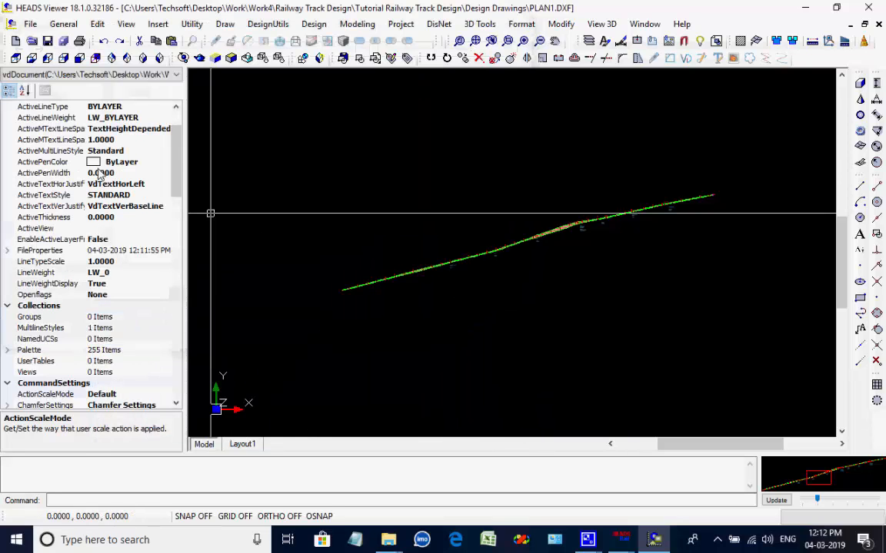
Open the print setup for the plan drawing and set the paper size to ISO A1
click(30, 25)
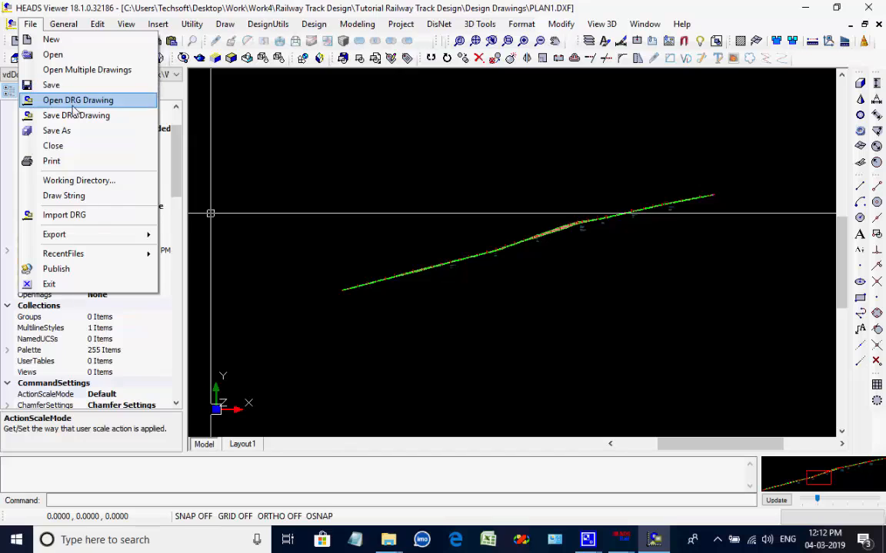
click(79, 162)
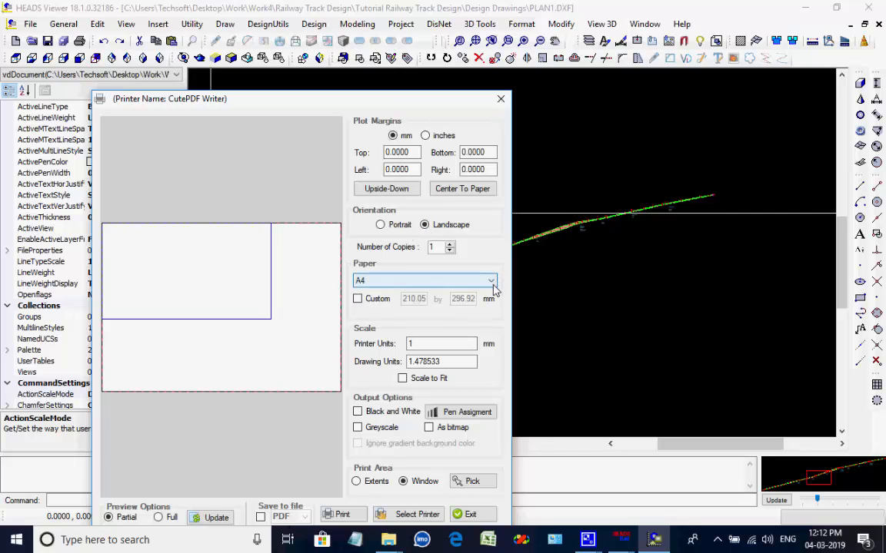
click(492, 283)
scroll(472, 206, up, 3)
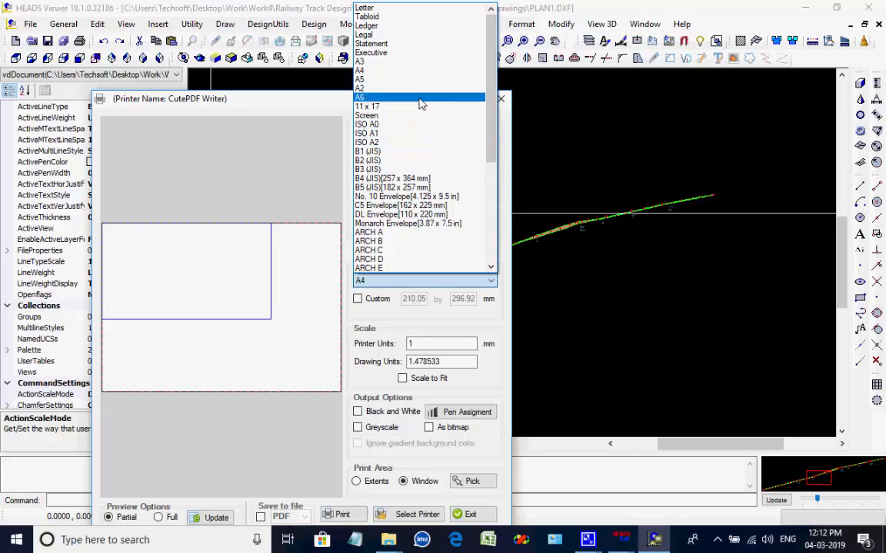
scroll(419, 103, down, 2)
scroll(419, 106, up, 2)
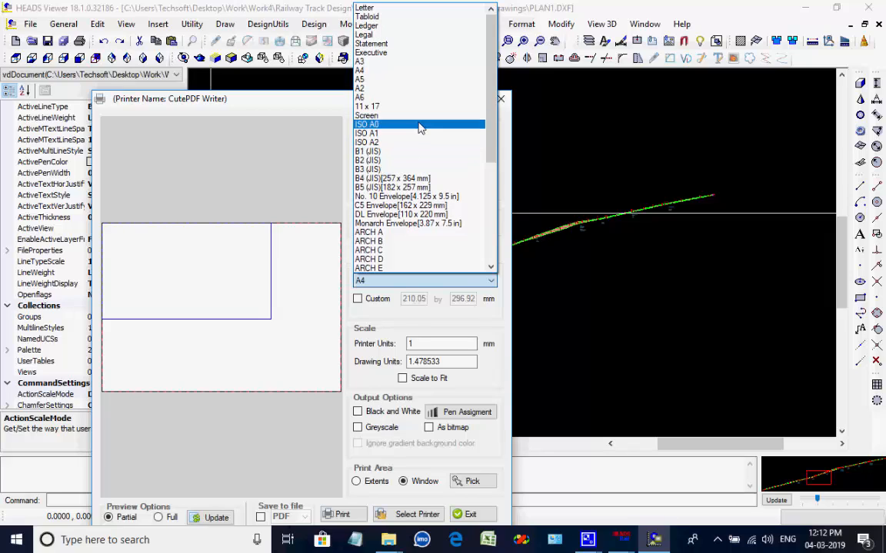
click(411, 134)
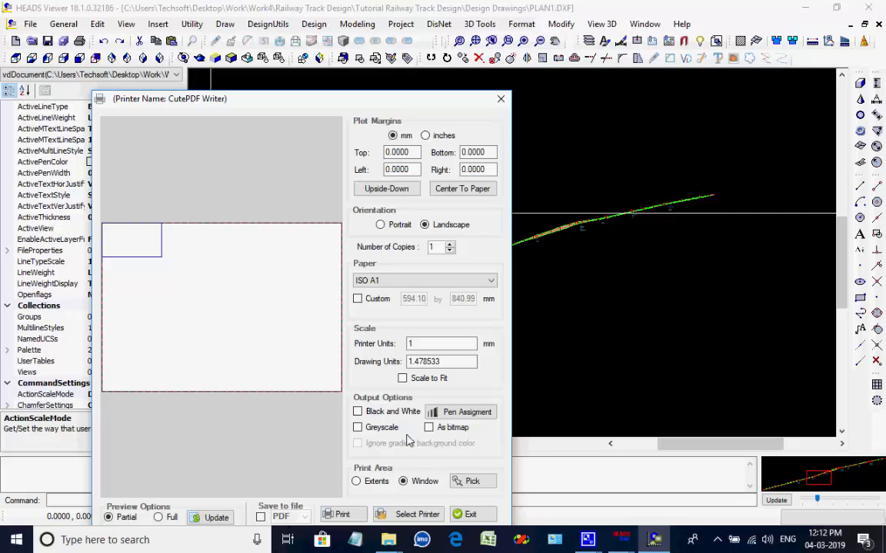
Set a print window around the whole alignment, show the full preview and try the Extents print area
click(472, 482)
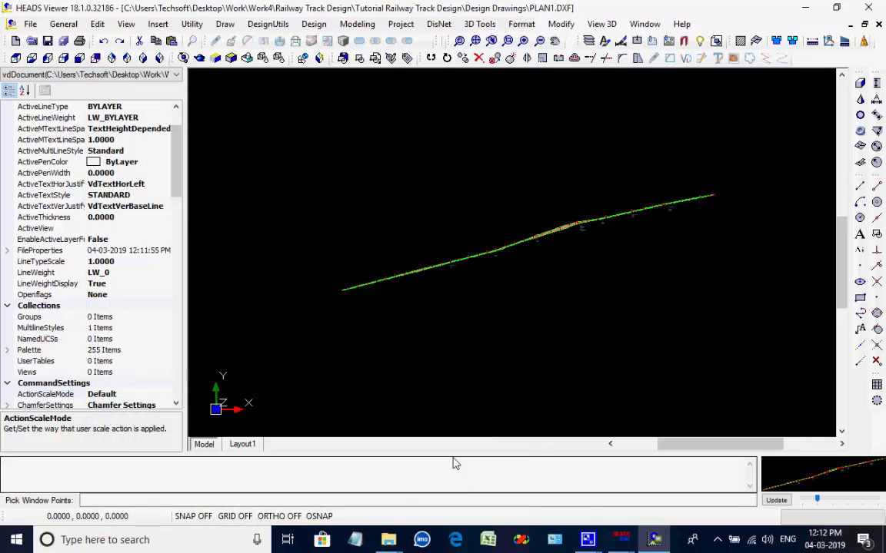
click(338, 186)
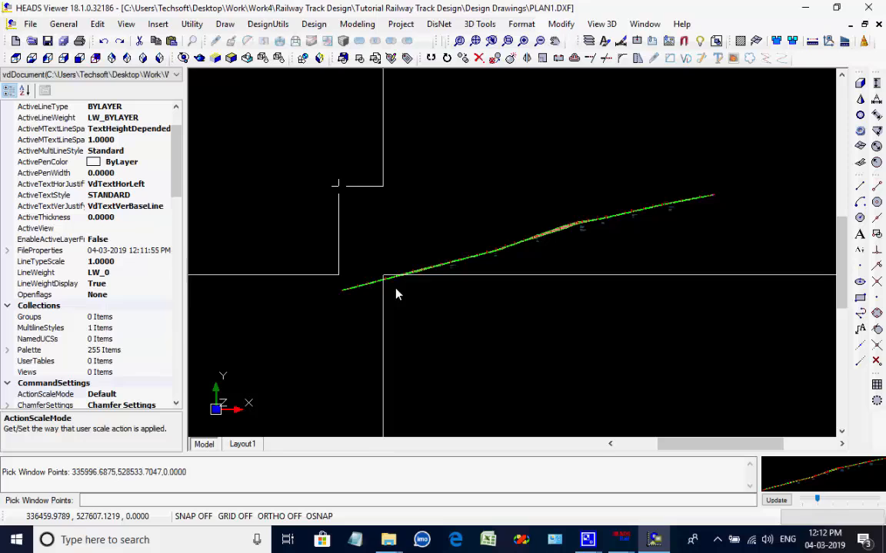
click(716, 305)
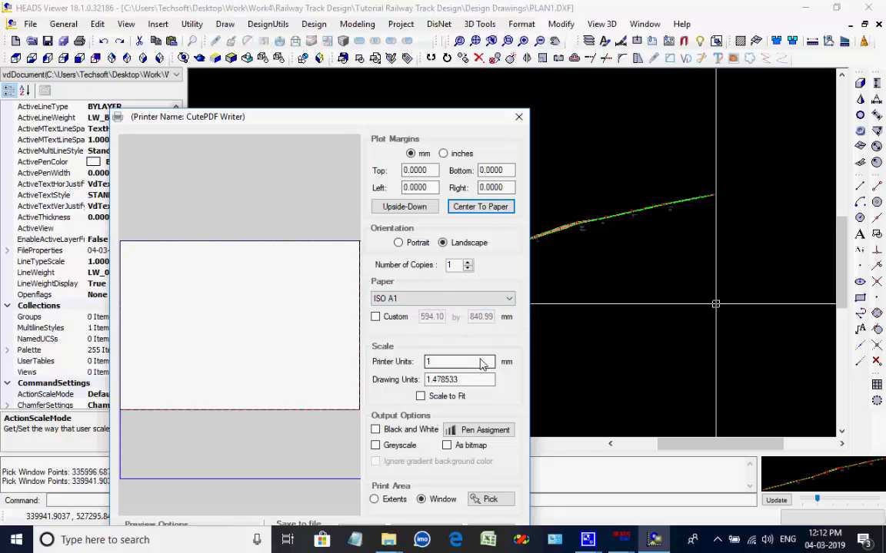
drag(408, 116, 403, 58)
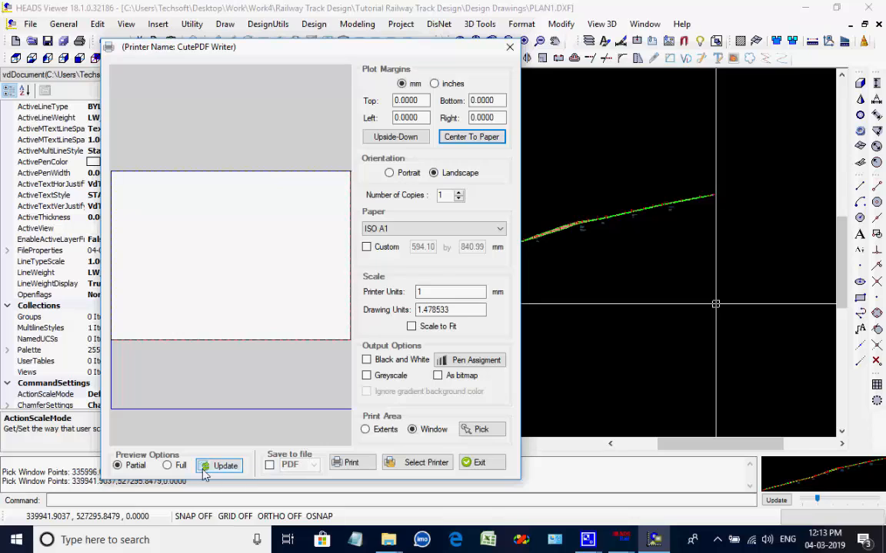
click(169, 466)
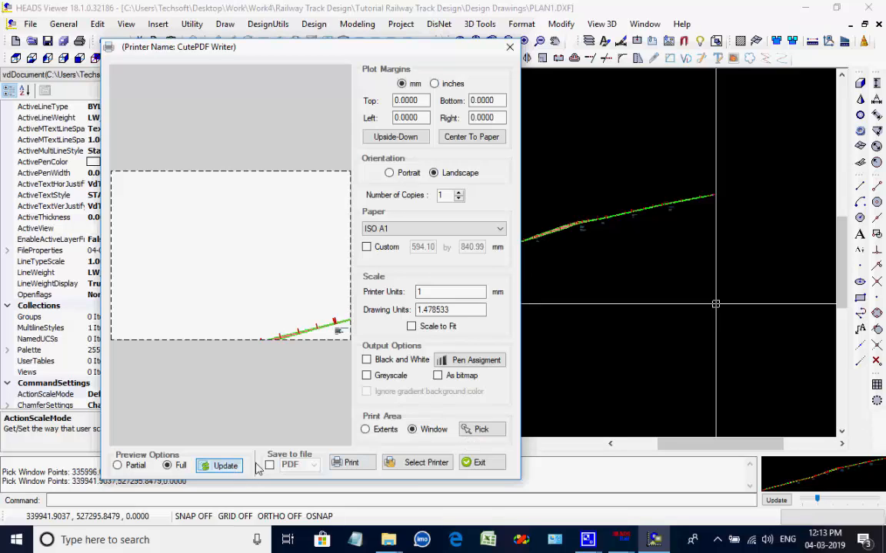
click(365, 430)
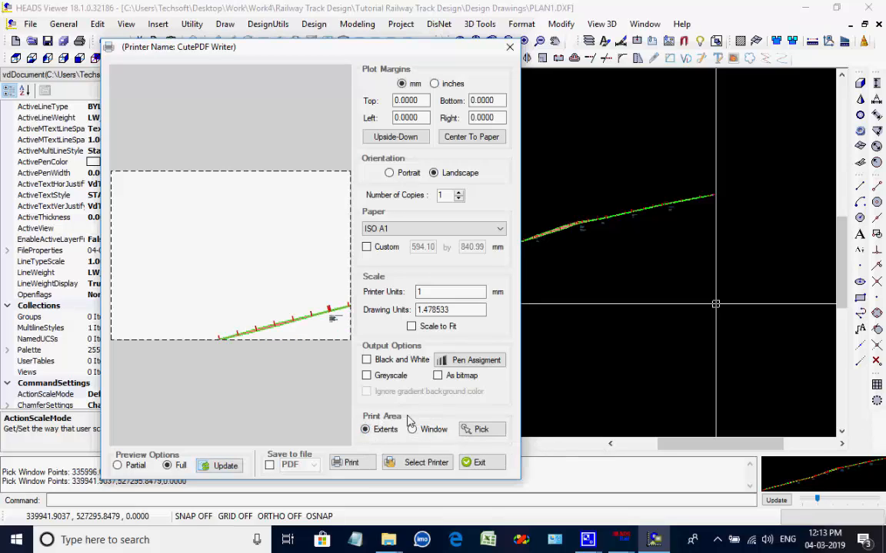
Set the print window around the middle curved stretch of the alignment and center it on the paper
click(480, 431)
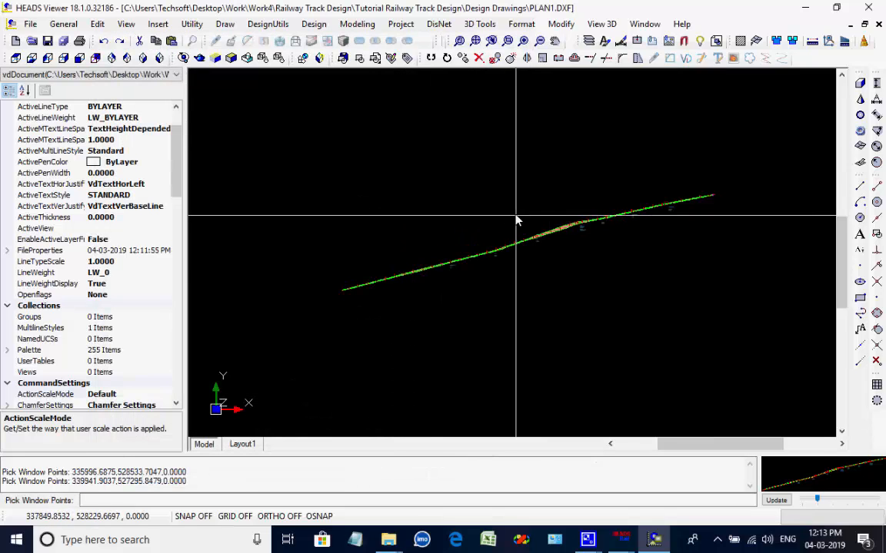
click(498, 213)
click(608, 280)
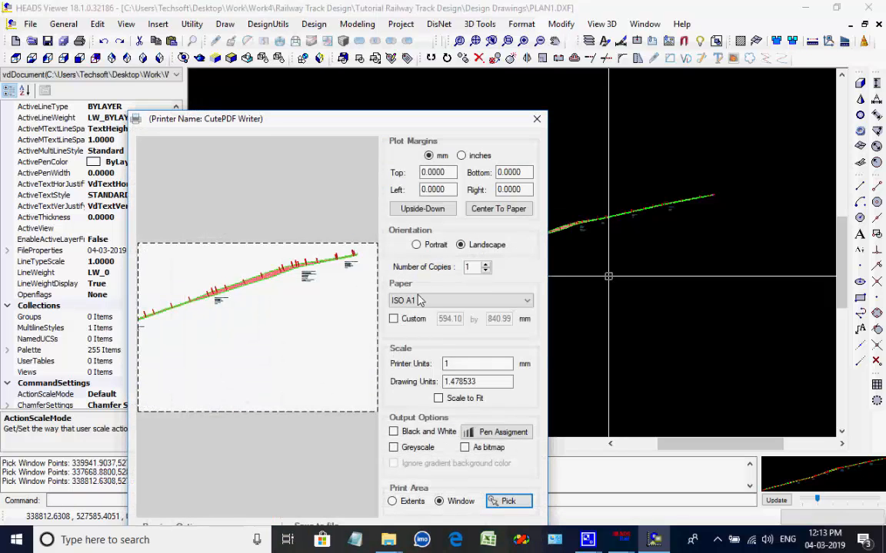
click(499, 208)
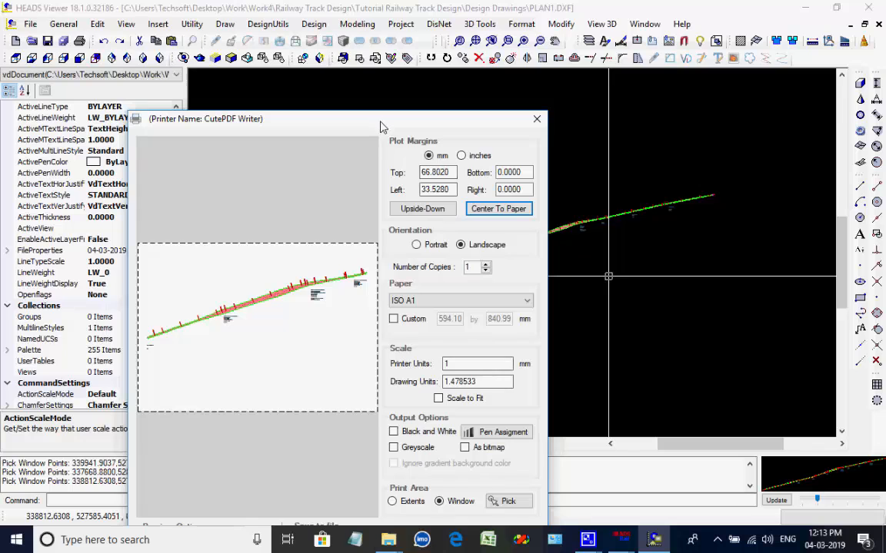
drag(380, 127, 367, 43)
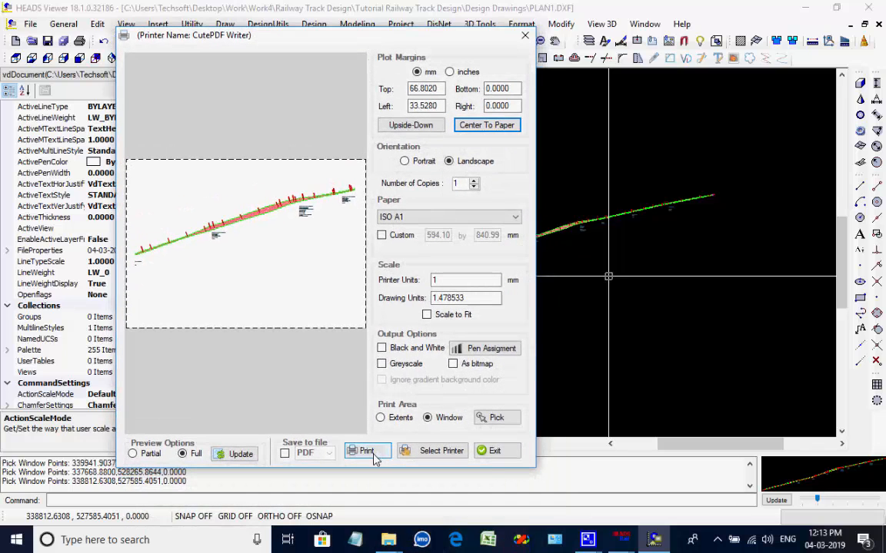
Check the printer selection with CutePDF Writer and leave the print setup without printing
click(432, 451)
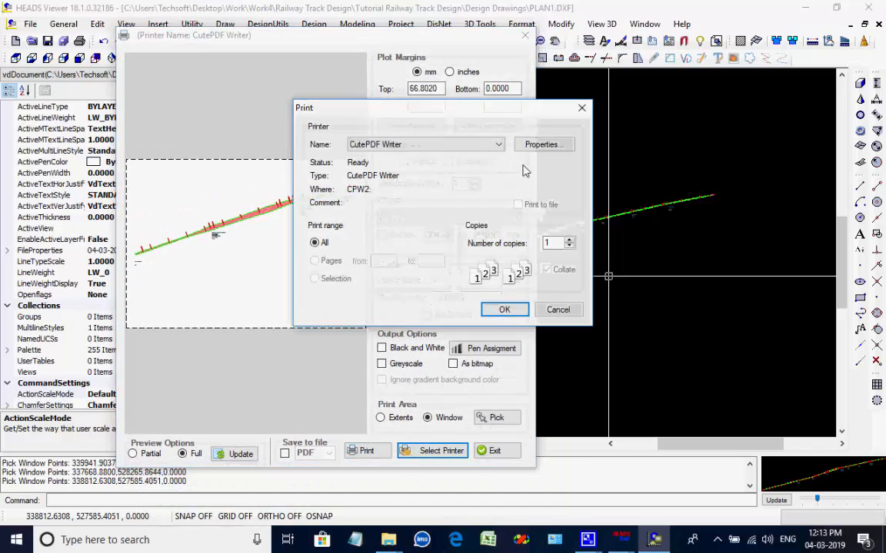
click(499, 144)
click(498, 144)
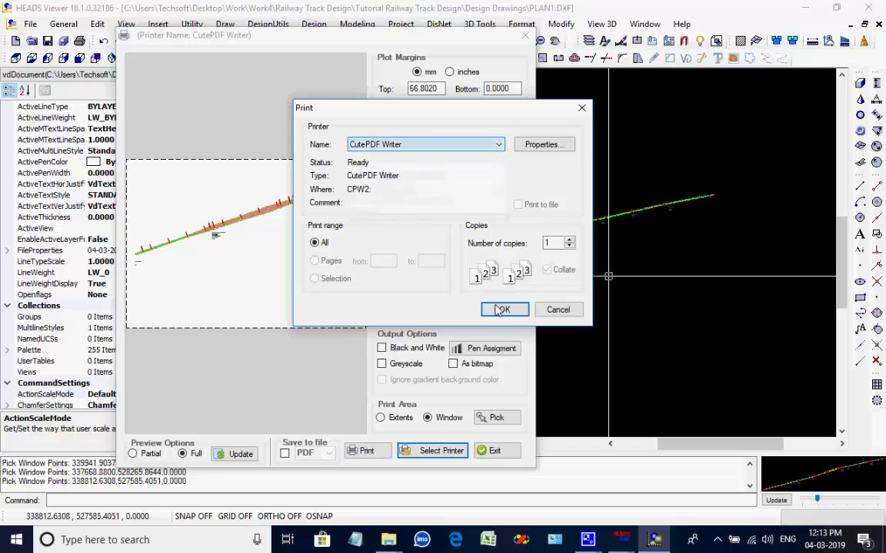
click(557, 309)
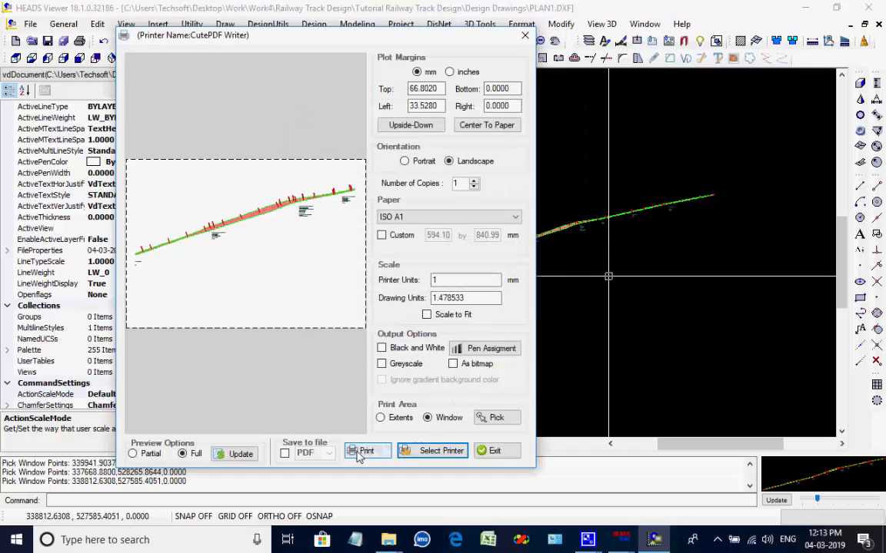
click(507, 452)
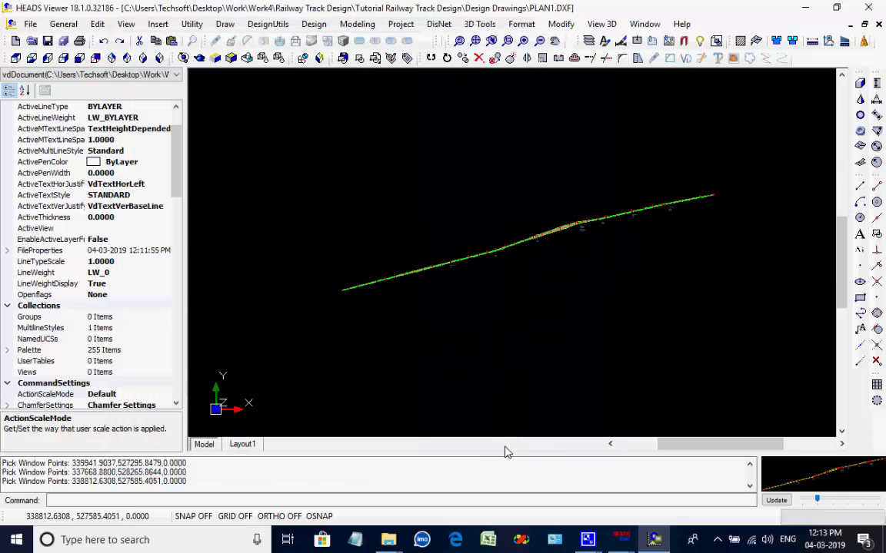
Close the plan drawing without saving changes, and close the Railway Design project while saving its project data file
click(866, 9)
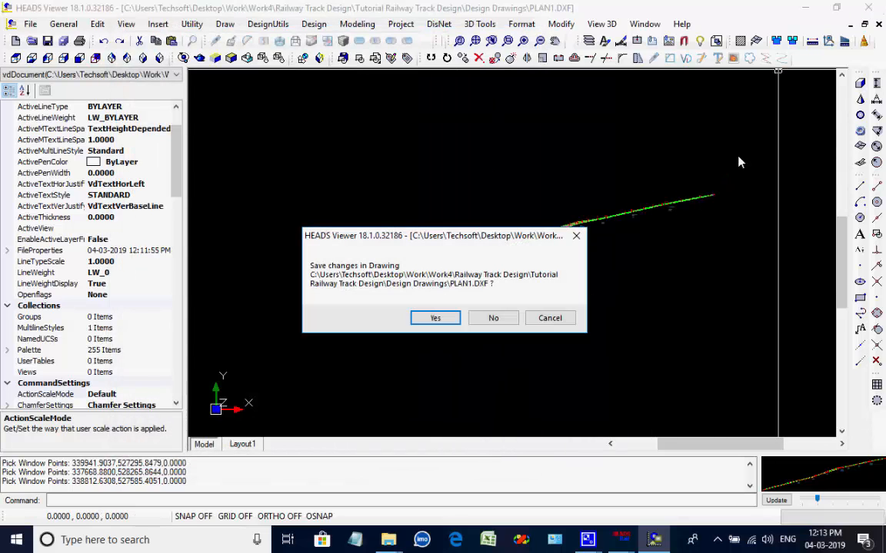
click(496, 318)
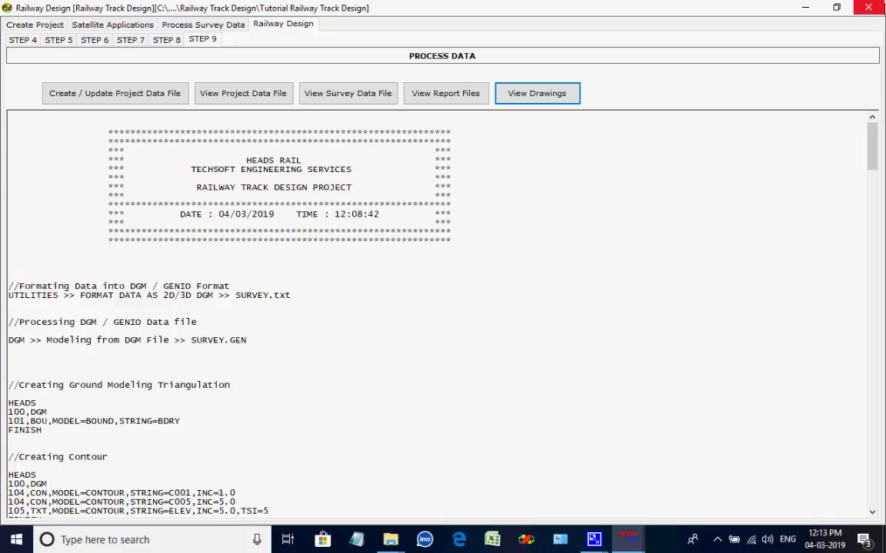
click(867, 8)
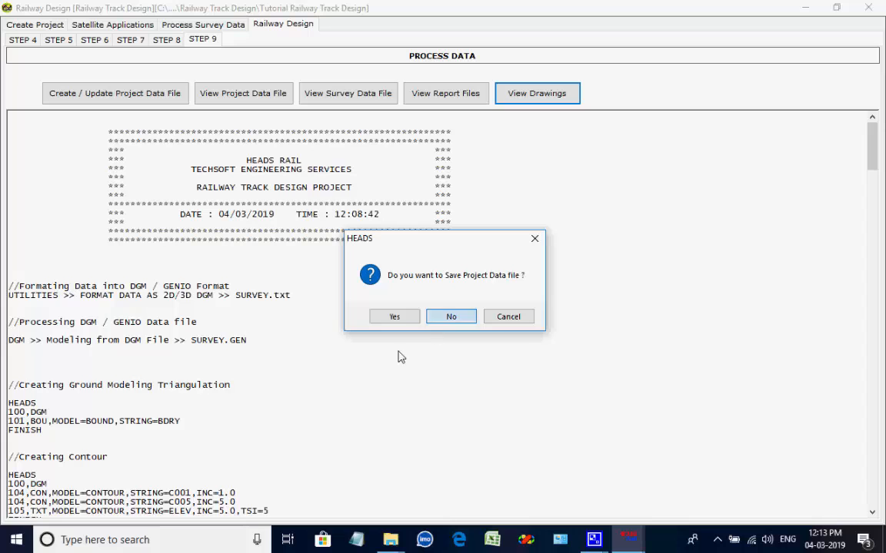
click(394, 317)
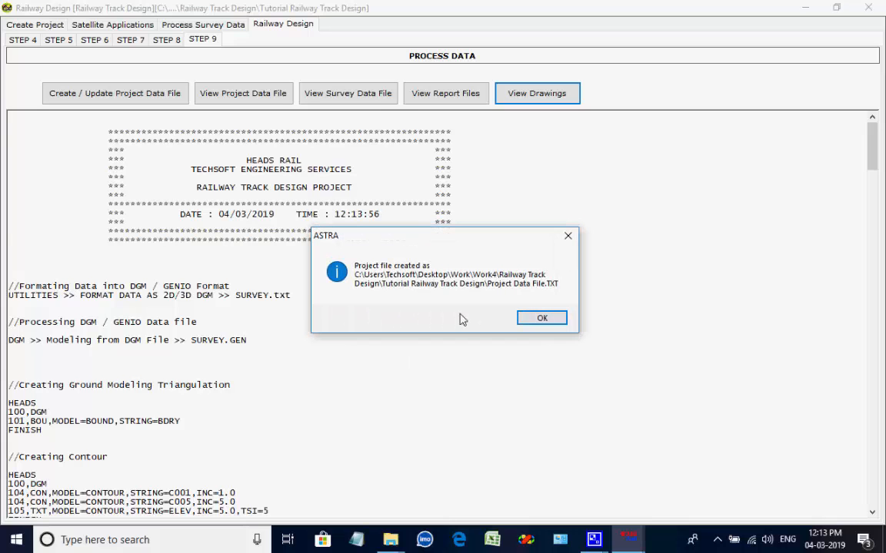
click(542, 317)
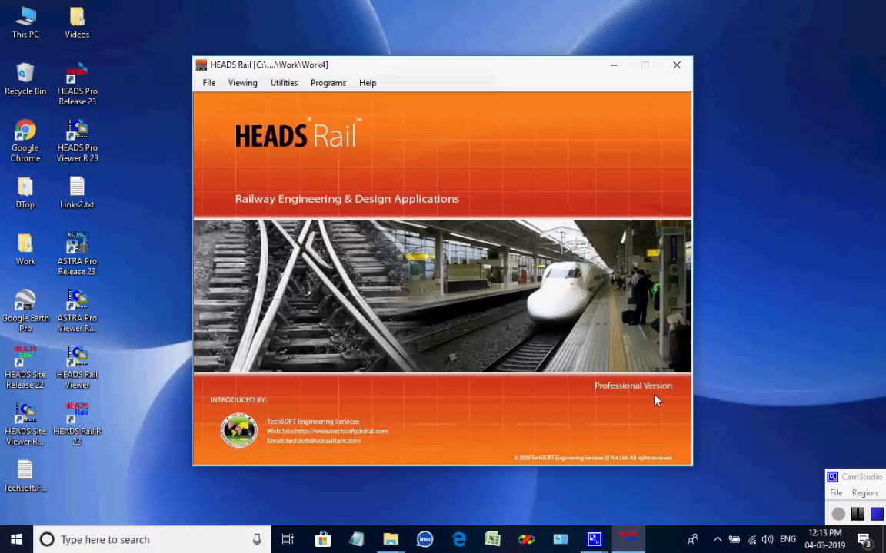